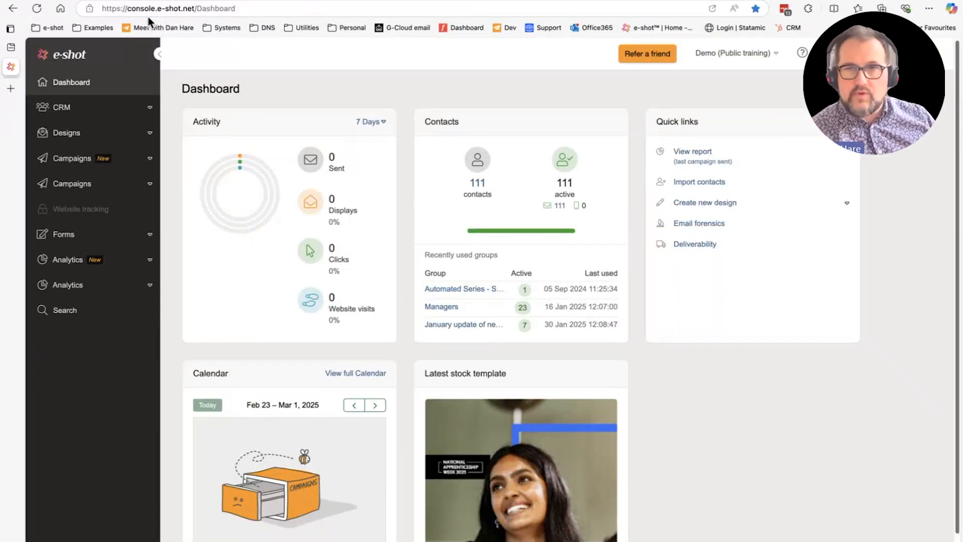
Enlarge the page view and open the list of sign up forms.
{"action": "key", "text": "ctrl+plus"}
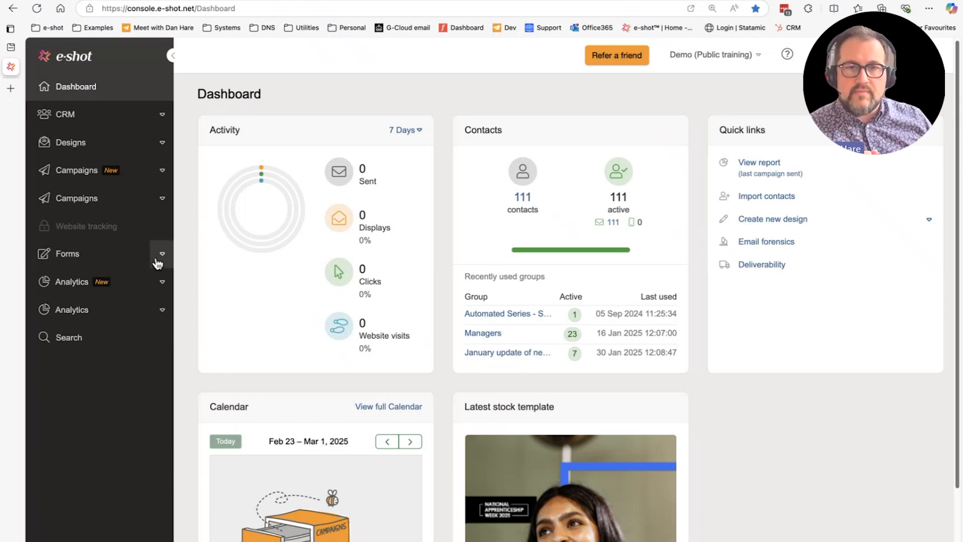
{"action": "left_click", "coordinate": [159, 258]}
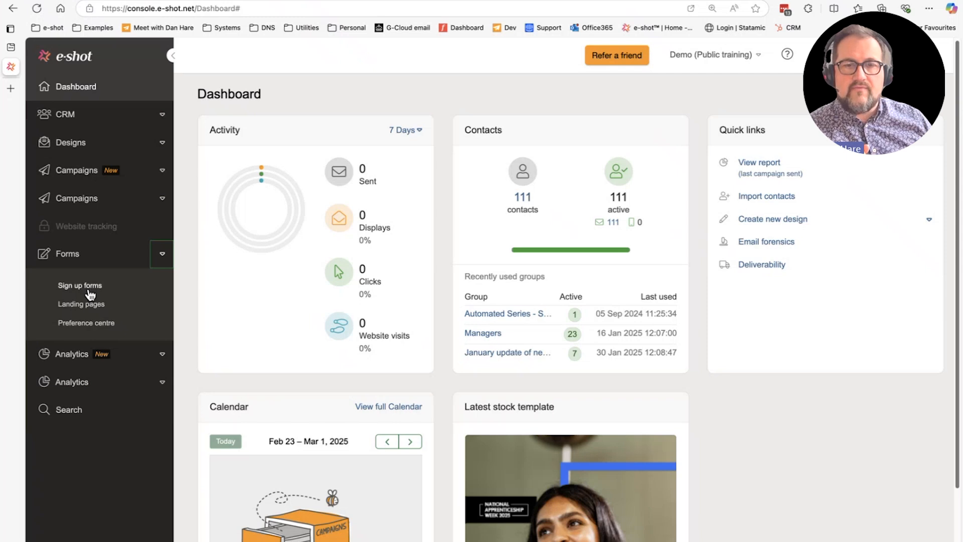
{"action": "left_click", "coordinate": [80, 290]}
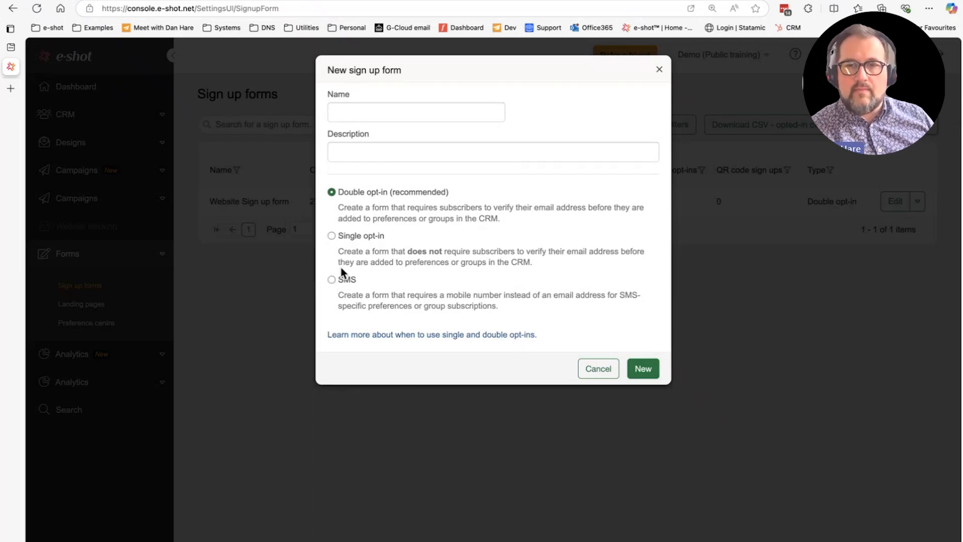
Create a double opt-in sign up form named "Training demo" with the description "Detailed description".
{"action": "left_click", "coordinate": [355, 110]}
{"action": "type", "text": "Tr"}
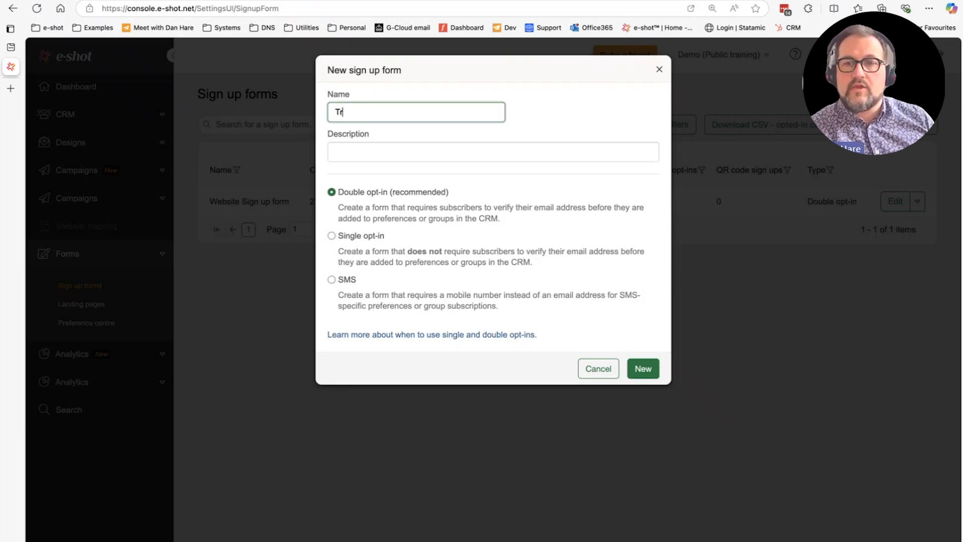
{"action": "type", "text": "aining demo"}
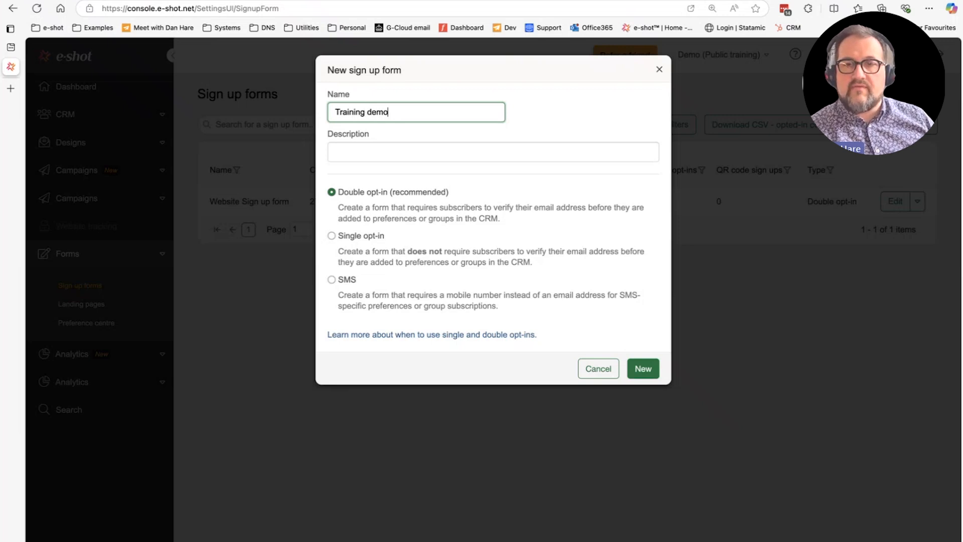
{"action": "left_click", "coordinate": [344, 150]}
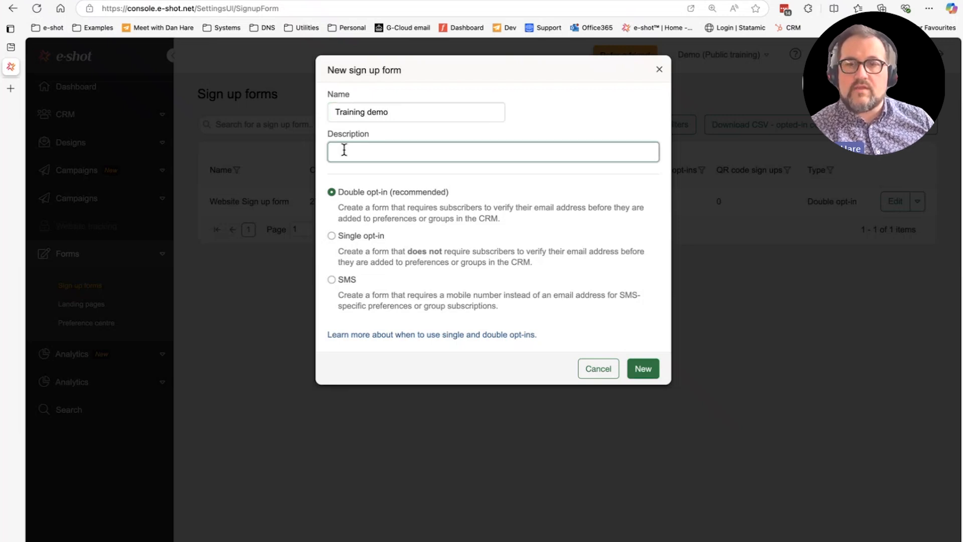
{"action": "type", "text": "Detailed description"}
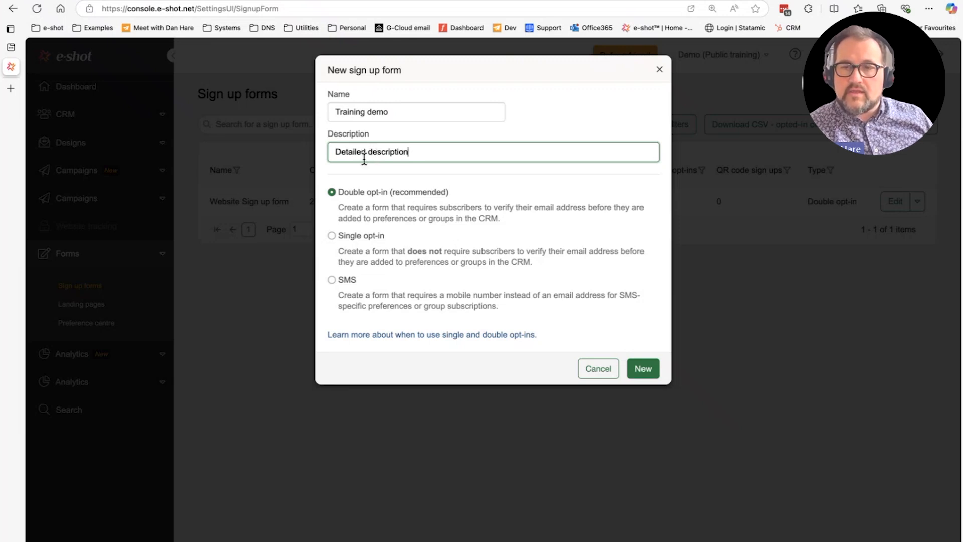
{"action": "left_click", "coordinate": [644, 370]}
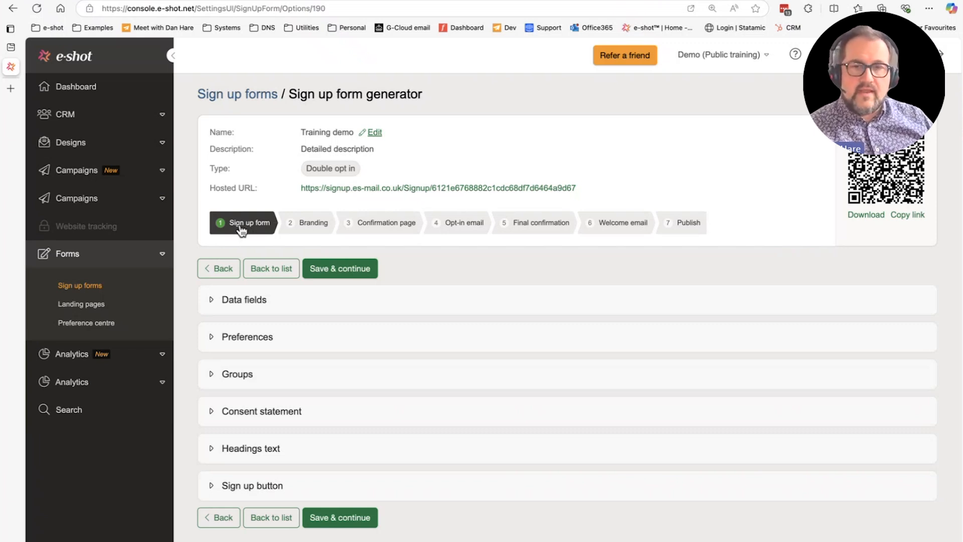
Add First name to the sign up form's data fields and make it required.
{"action": "left_click", "coordinate": [211, 303]}
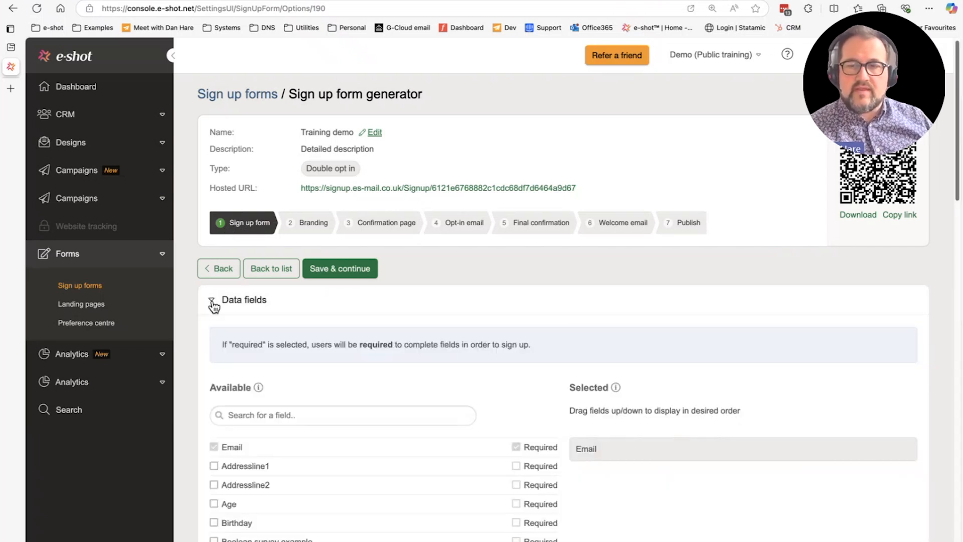
{"action": "scroll", "coordinate": [543, 350], "scroll_direction": "down", "scroll_amount": 1}
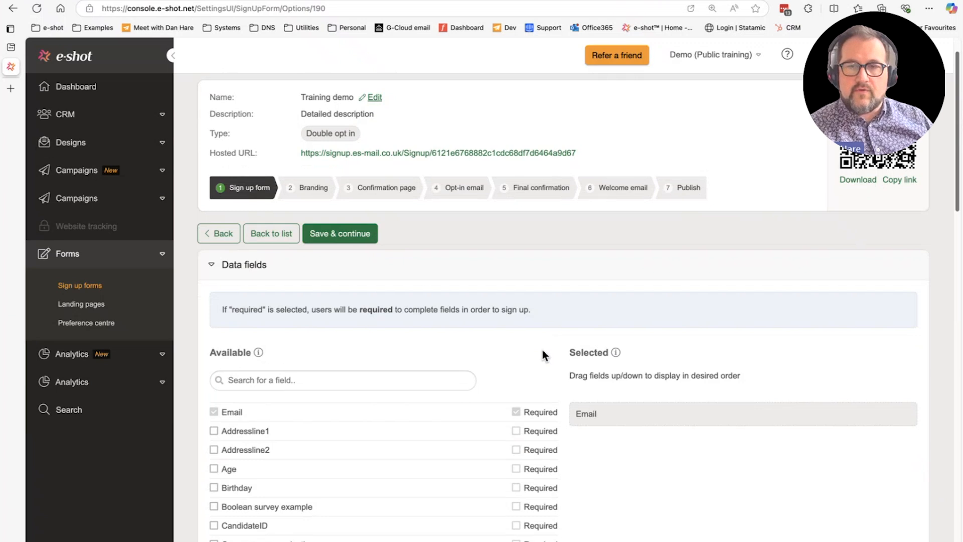
{"action": "scroll", "coordinate": [542, 350], "scroll_direction": "down", "scroll_amount": 2}
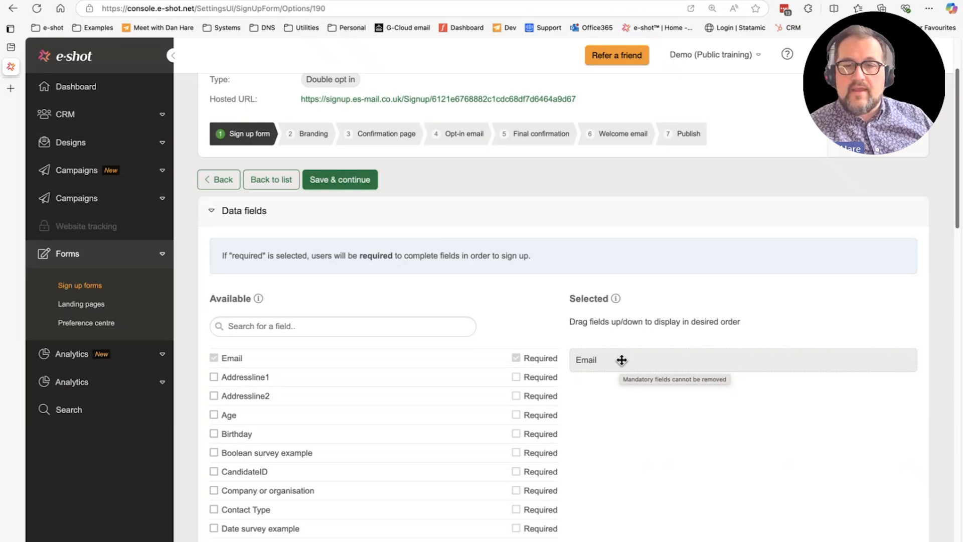
{"action": "scroll", "coordinate": [621, 360], "scroll_direction": "down", "scroll_amount": 1}
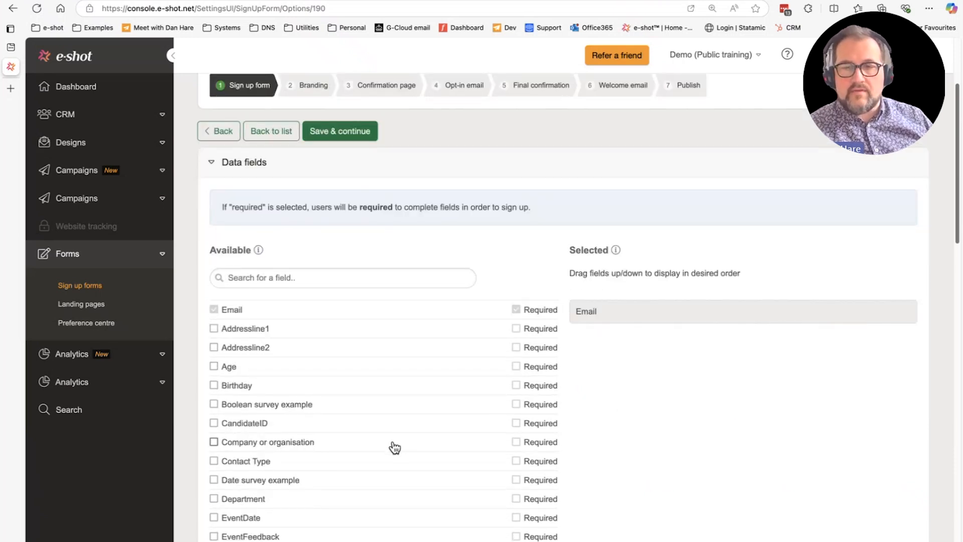
{"action": "scroll", "coordinate": [394, 426], "scroll_direction": "down", "scroll_amount": 1}
{"action": "scroll", "coordinate": [394, 426], "scroll_direction": "down", "scroll_amount": 1}
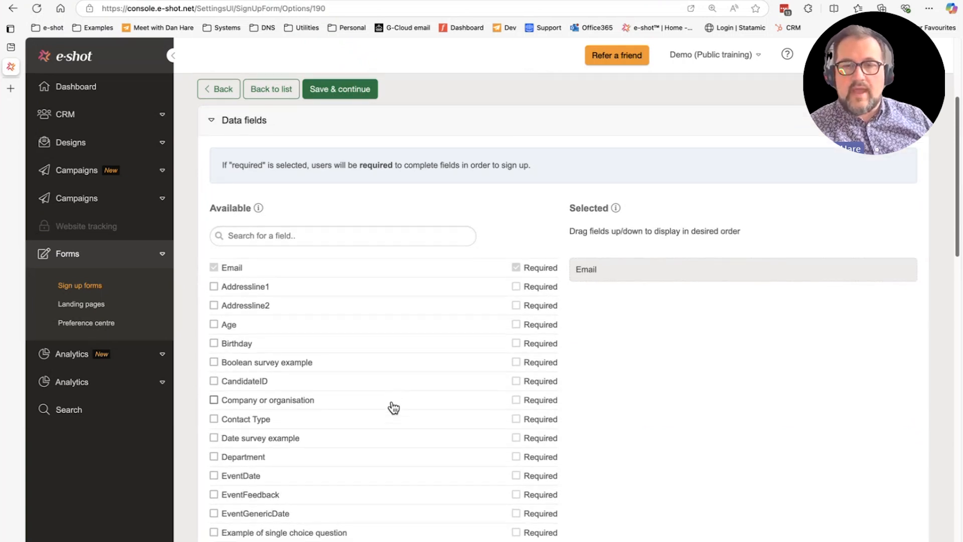
{"action": "scroll", "coordinate": [394, 354], "scroll_direction": "down", "scroll_amount": 1}
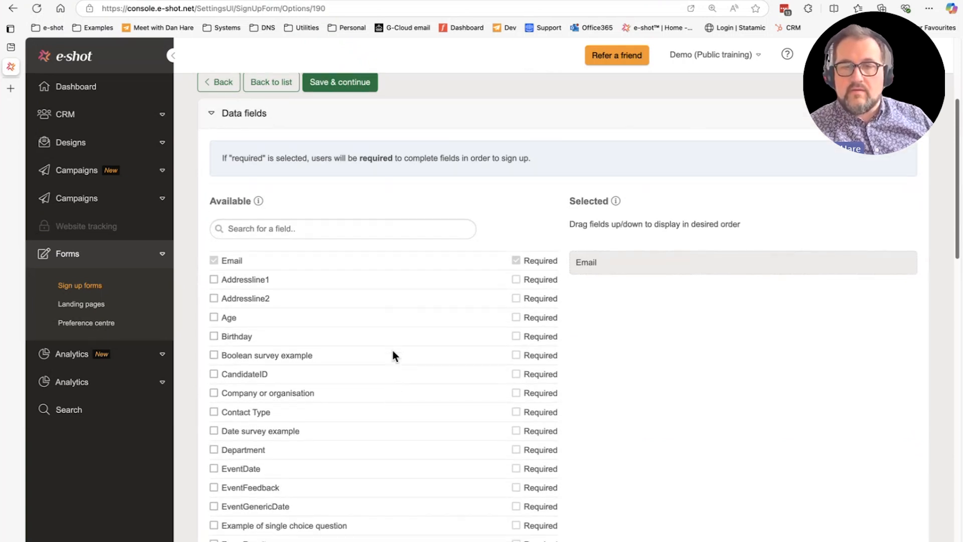
{"action": "scroll", "coordinate": [393, 352], "scroll_direction": "down", "scroll_amount": 1}
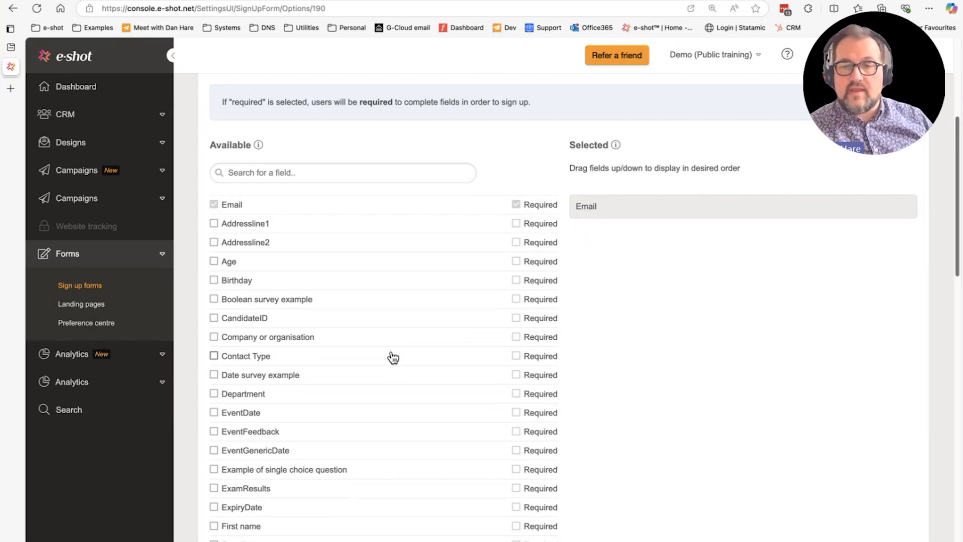
{"action": "scroll", "coordinate": [392, 356], "scroll_direction": "down", "scroll_amount": 1}
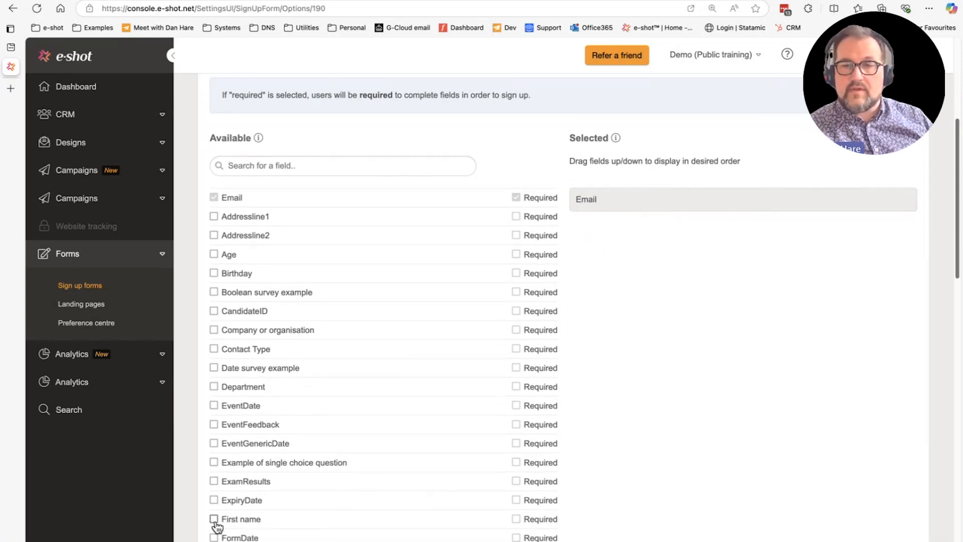
{"action": "left_click", "coordinate": [213, 522]}
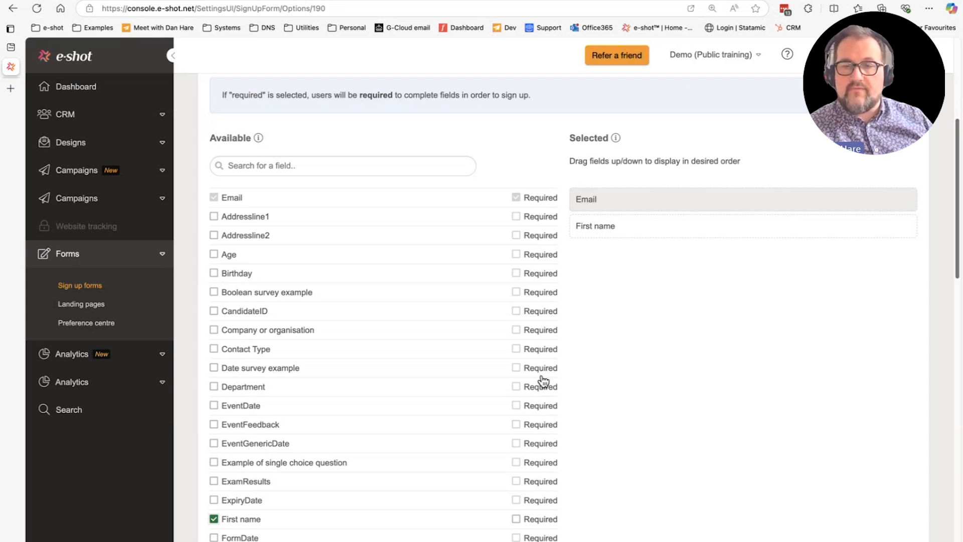
{"action": "left_click", "coordinate": [516, 520]}
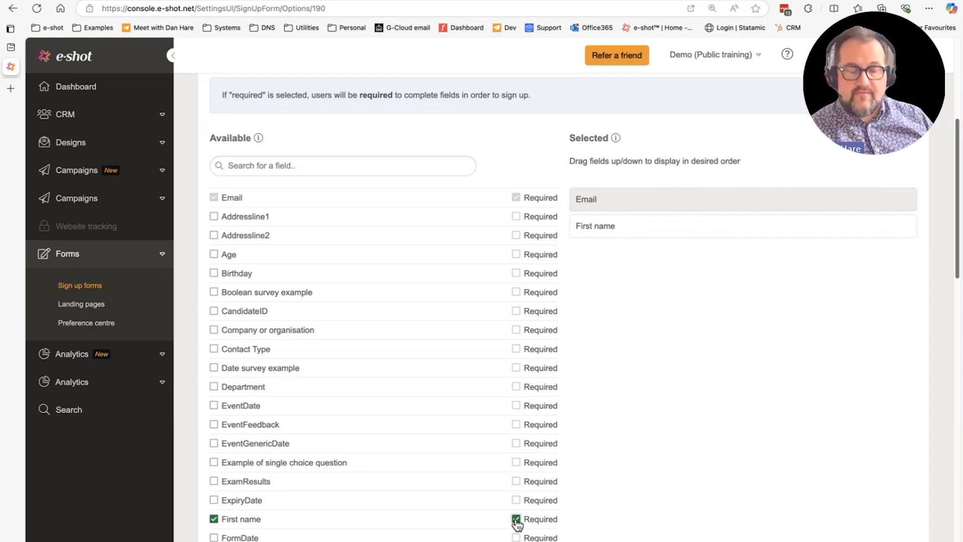
{"action": "left_click", "coordinate": [301, 166]}
{"action": "type", "text": "las"}
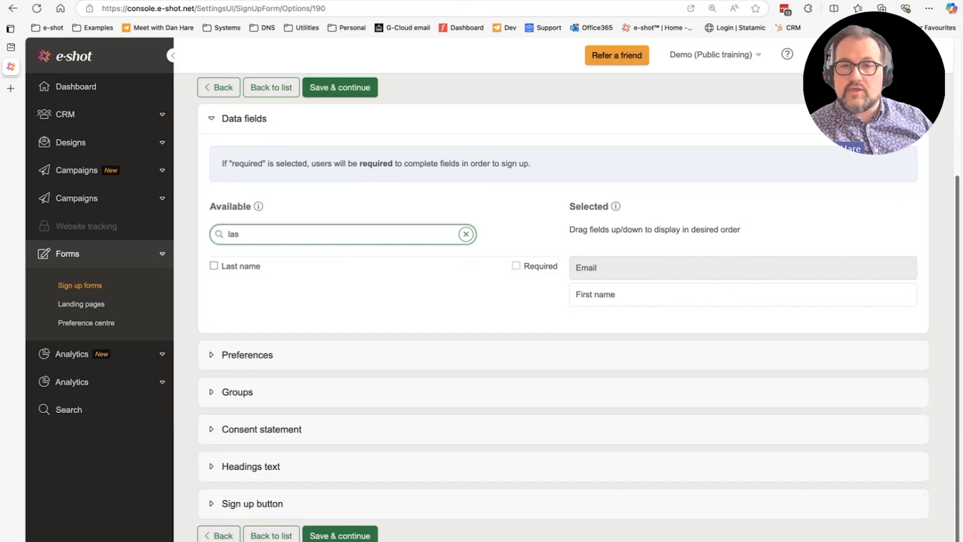
{"action": "key", "text": "BackSpace"}
{"action": "key", "text": "BackSpace"}
{"action": "key", "text": "BackSpace"}
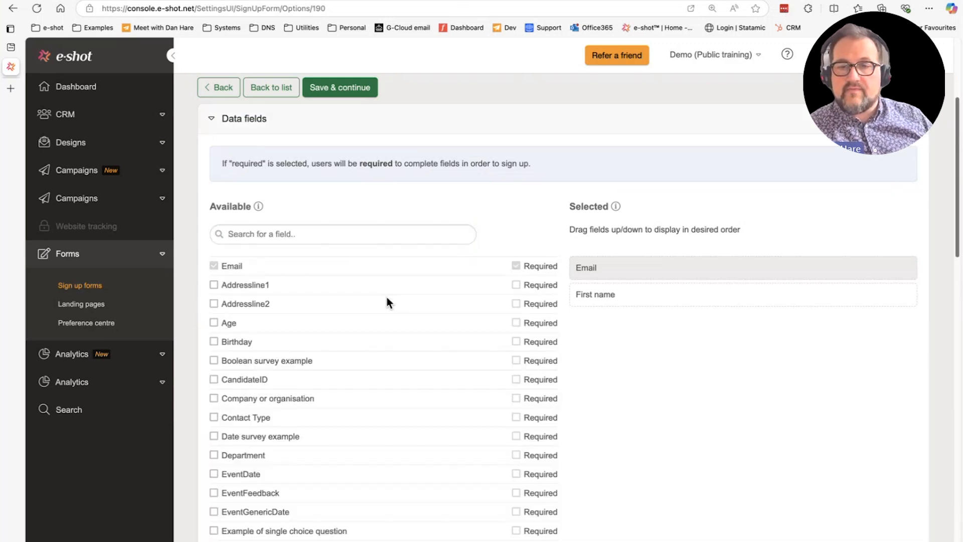
{"action": "scroll", "coordinate": [386, 297], "scroll_direction": "down", "scroll_amount": 8}
{"action": "scroll", "coordinate": [303, 404], "scroll_direction": "up", "scroll_amount": 10}
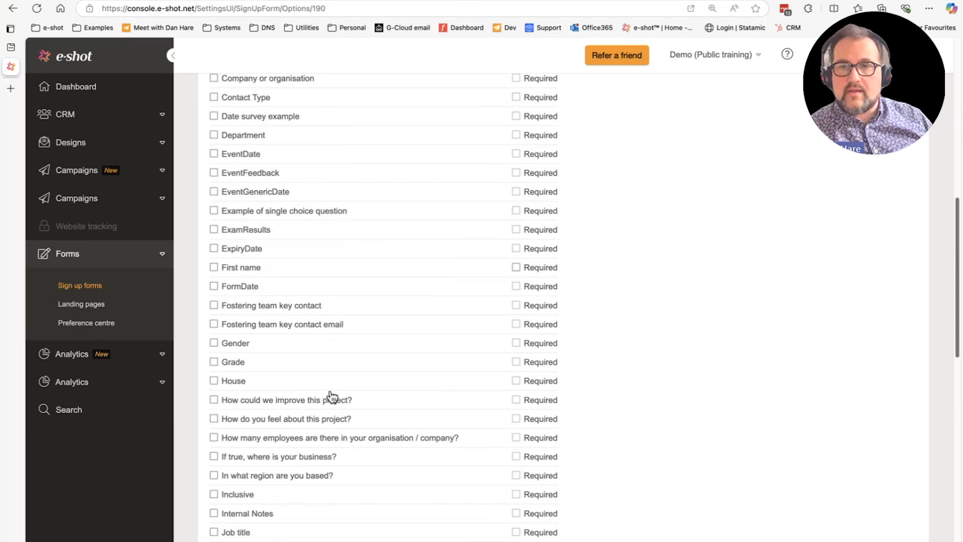
Find the Last name field by searching for "last", and add it and Birthday to the form's data fields.
{"action": "left_click", "coordinate": [285, 245]}
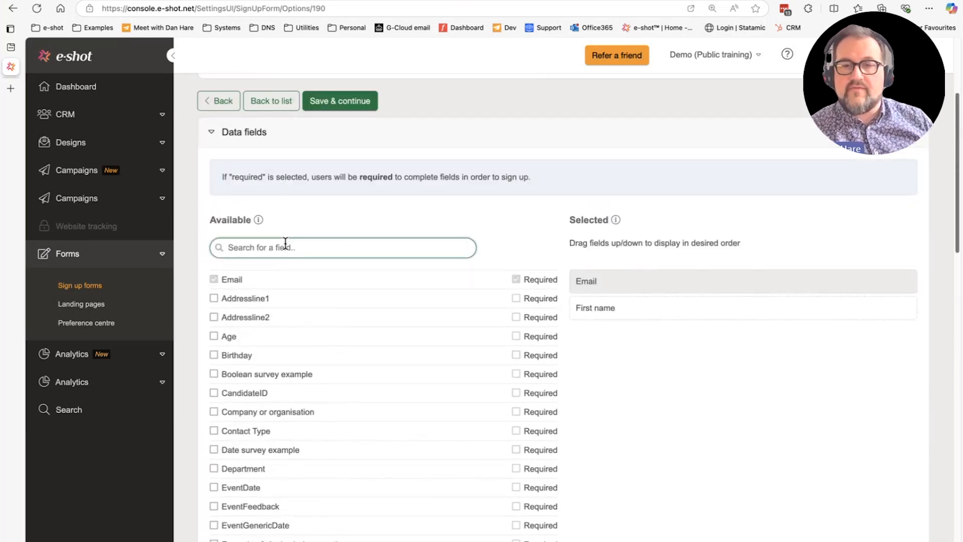
{"action": "type", "text": "la"}
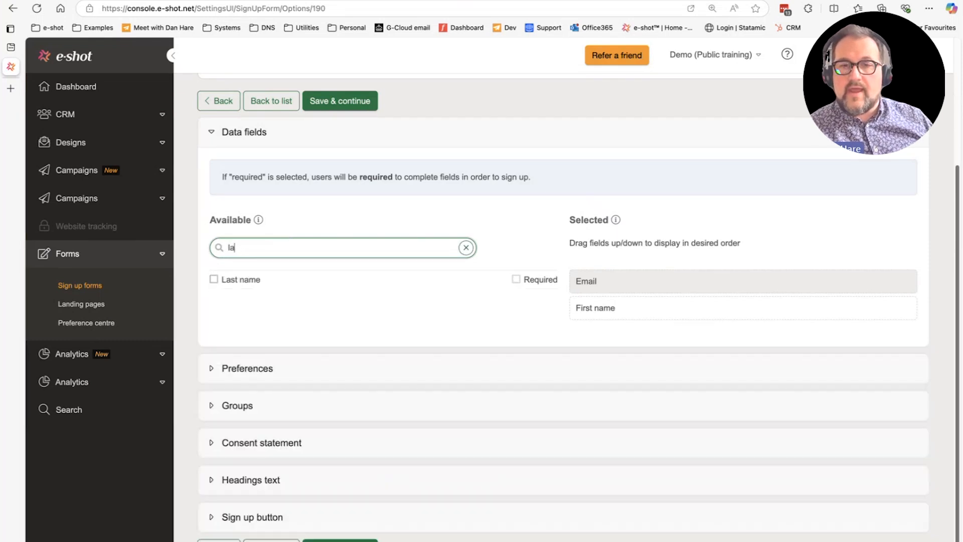
{"action": "type", "text": "st"}
{"action": "key", "text": "Return"}
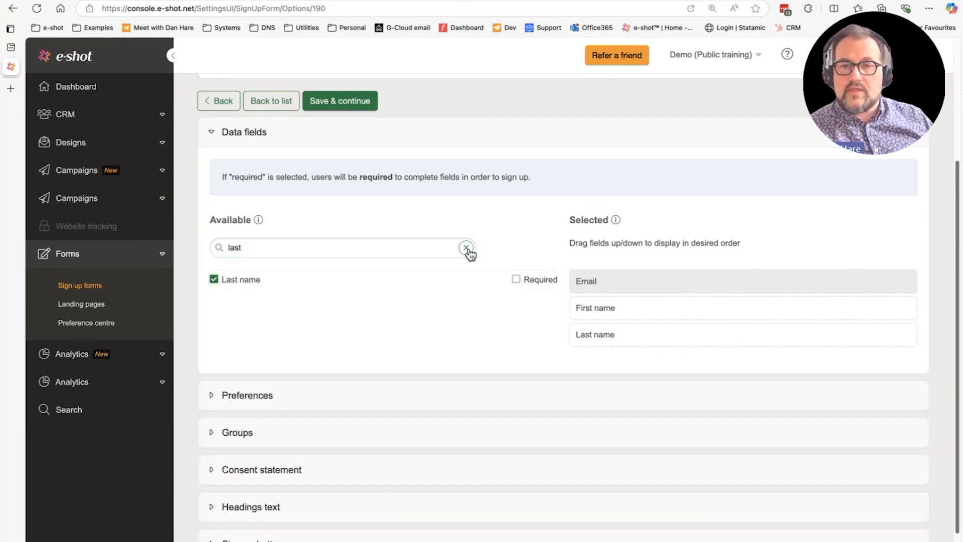
{"action": "left_click", "coordinate": [466, 248]}
{"action": "left_click", "coordinate": [322, 249]}
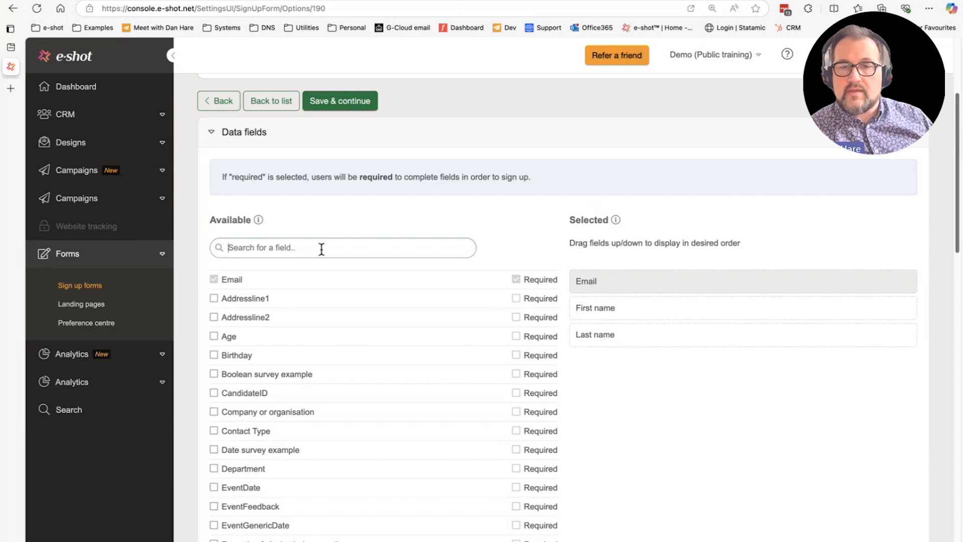
{"action": "left_click", "coordinate": [214, 355]}
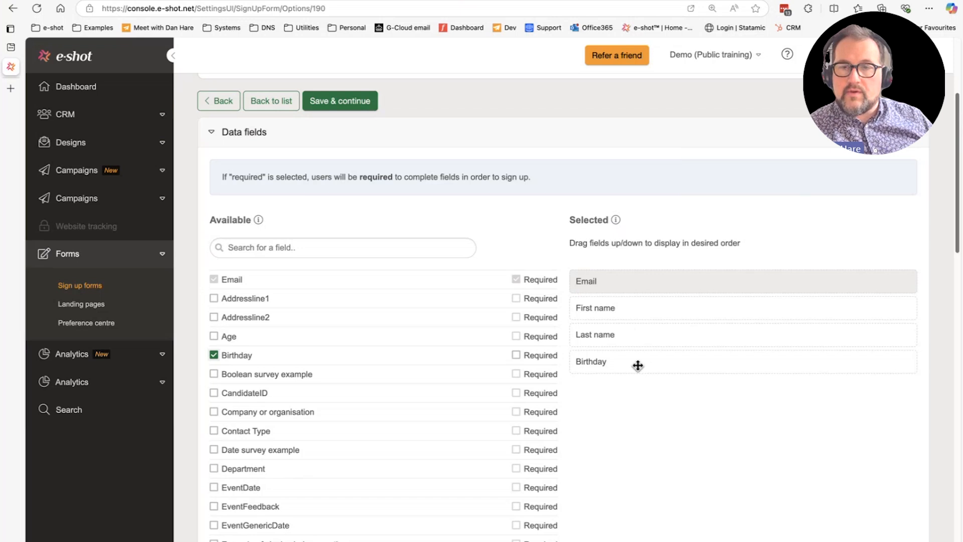
Reorder the selected data fields to First name, Last name, Email, Birthday.
{"action": "scroll", "coordinate": [640, 370], "scroll_direction": "down", "scroll_amount": 1}
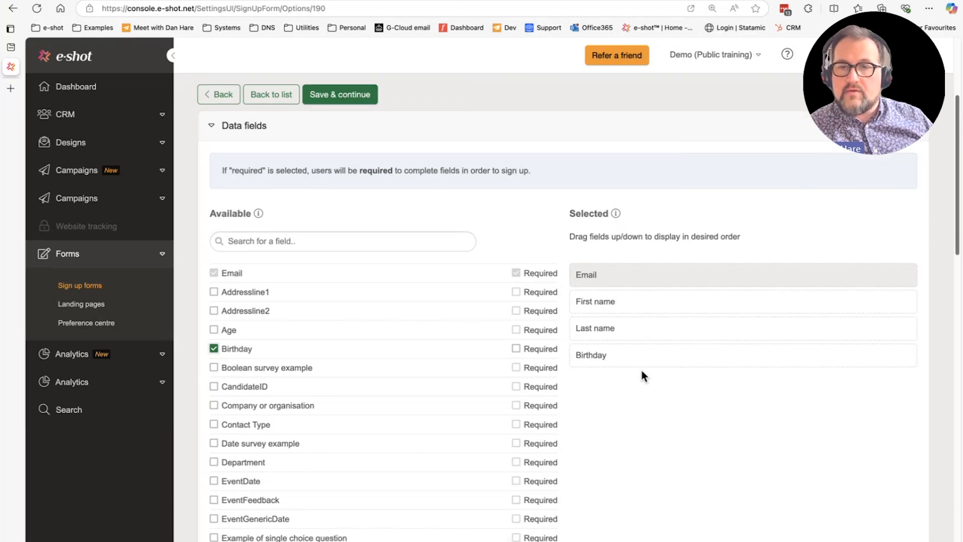
{"action": "scroll", "coordinate": [637, 331], "scroll_direction": "down", "scroll_amount": 1}
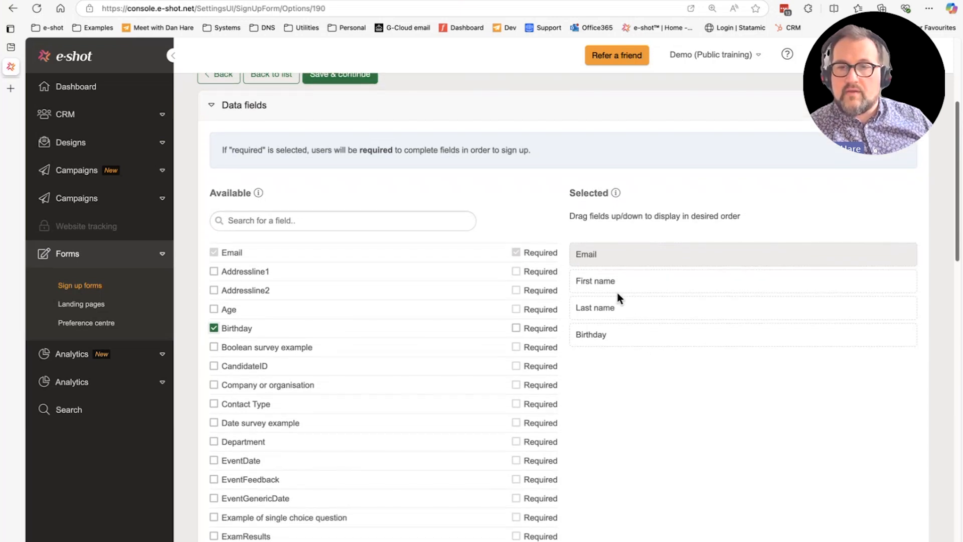
{"action": "left_click_drag", "start_coordinate": [614, 336], "coordinate": [620, 240]}
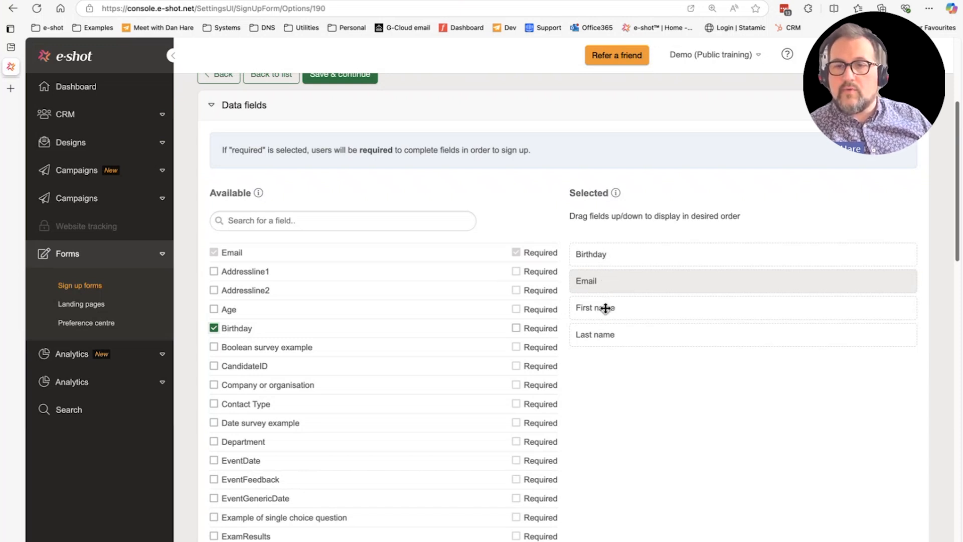
{"action": "left_click_drag", "start_coordinate": [605, 308], "coordinate": [606, 255]}
{"action": "left_click_drag", "start_coordinate": [601, 338], "coordinate": [603, 280]}
{"action": "left_click_drag", "start_coordinate": [600, 323], "coordinate": [600, 308]}
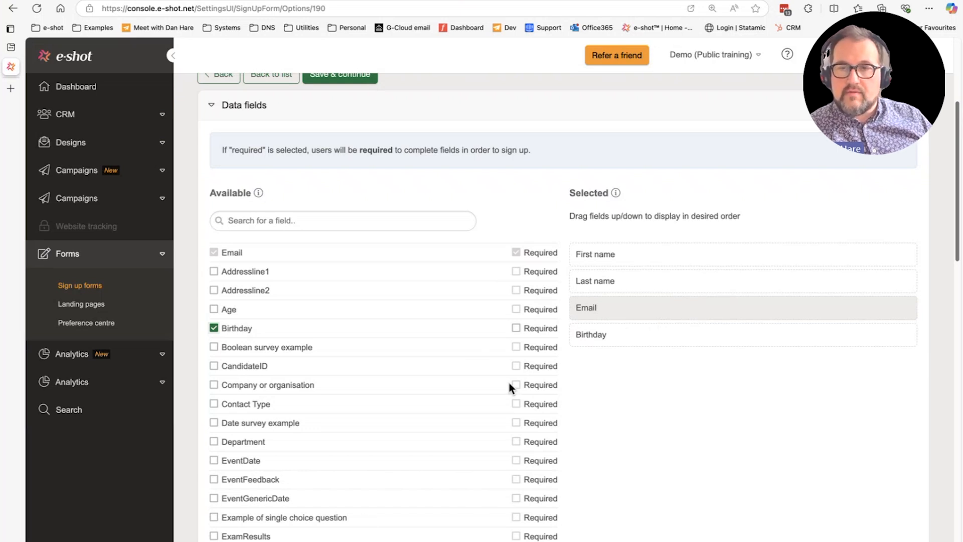
Open the Preferences section of the sign up form's settings.
{"action": "scroll", "coordinate": [638, 219], "scroll_direction": "down", "scroll_amount": 1}
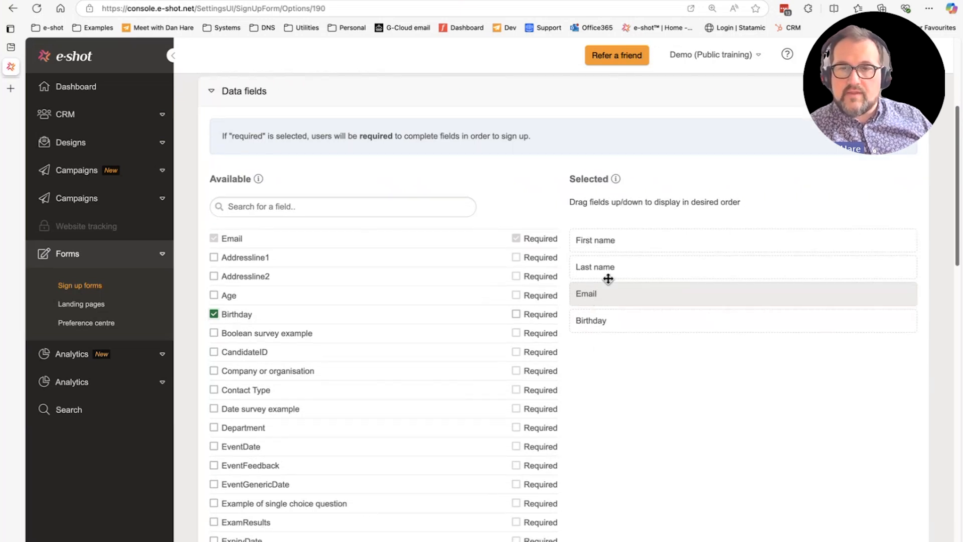
{"action": "scroll", "coordinate": [552, 422], "scroll_direction": "down", "scroll_amount": 2}
{"action": "scroll", "coordinate": [611, 408], "scroll_direction": "down", "scroll_amount": 3}
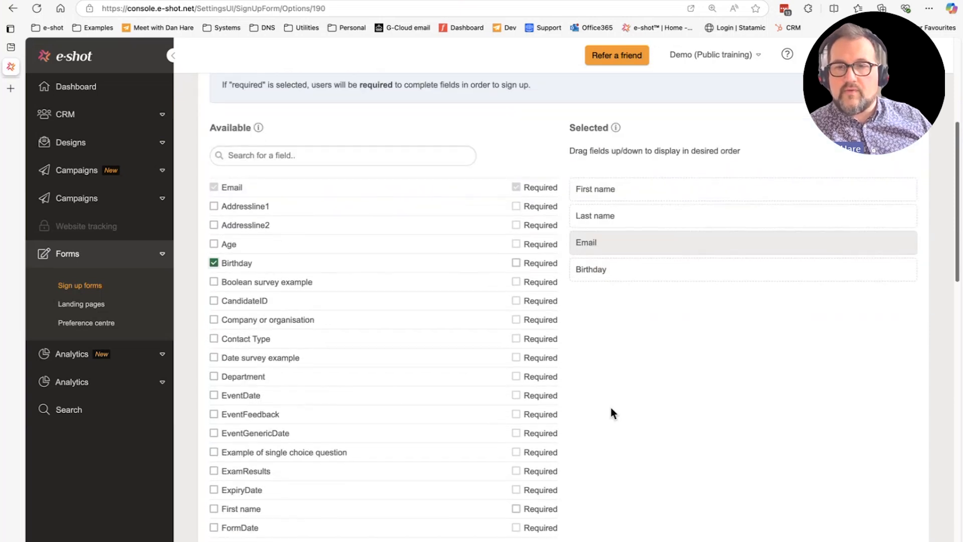
{"action": "scroll", "coordinate": [607, 409], "scroll_direction": "down", "scroll_amount": 15}
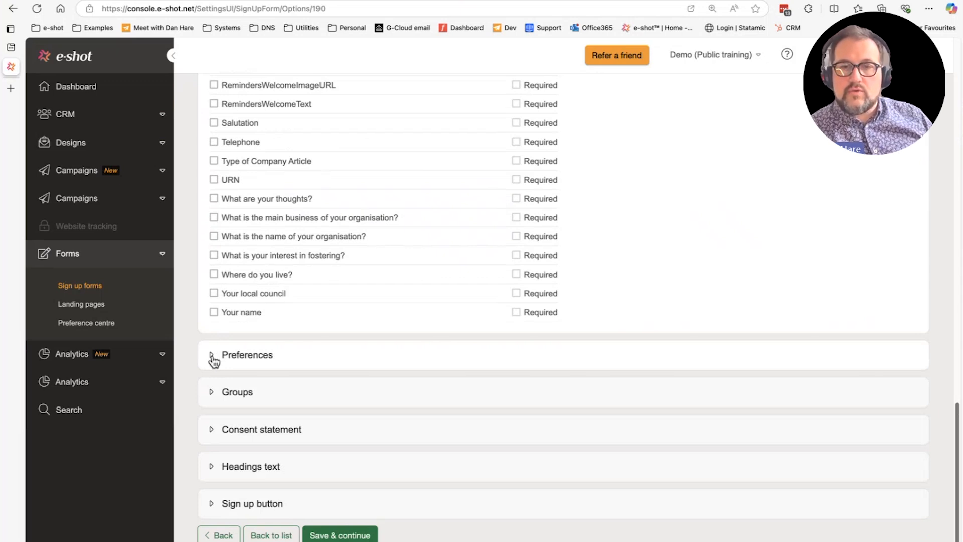
{"action": "left_click", "coordinate": [212, 355]}
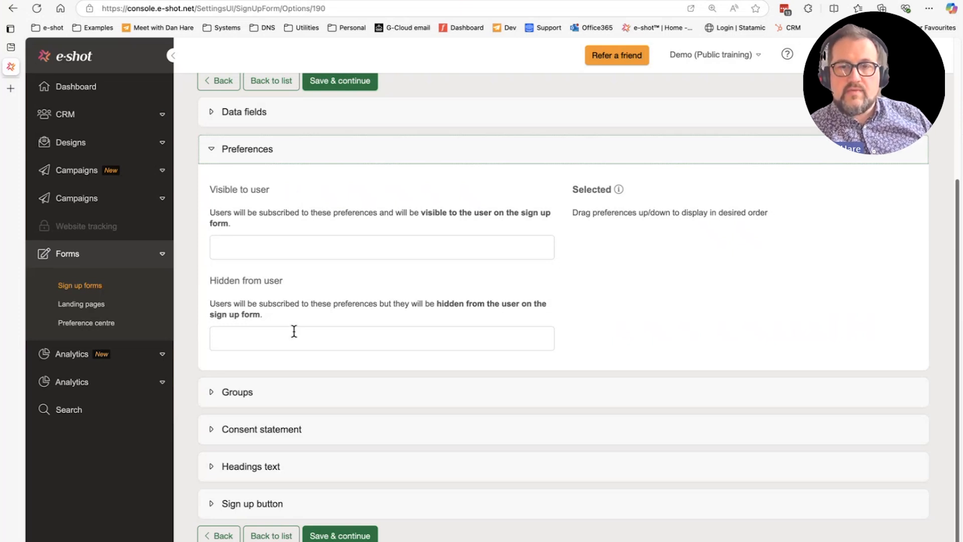
Add General Newsletter, Leisure and community, and Policy updates as preferences visible to the user.
{"action": "left_click", "coordinate": [250, 248]}
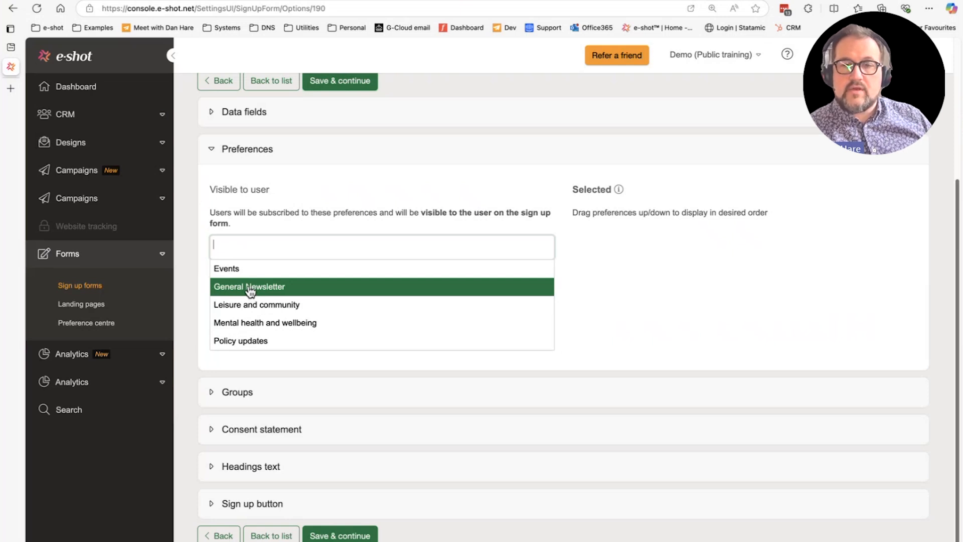
{"action": "left_click", "coordinate": [251, 291]}
{"action": "left_click", "coordinate": [291, 307]}
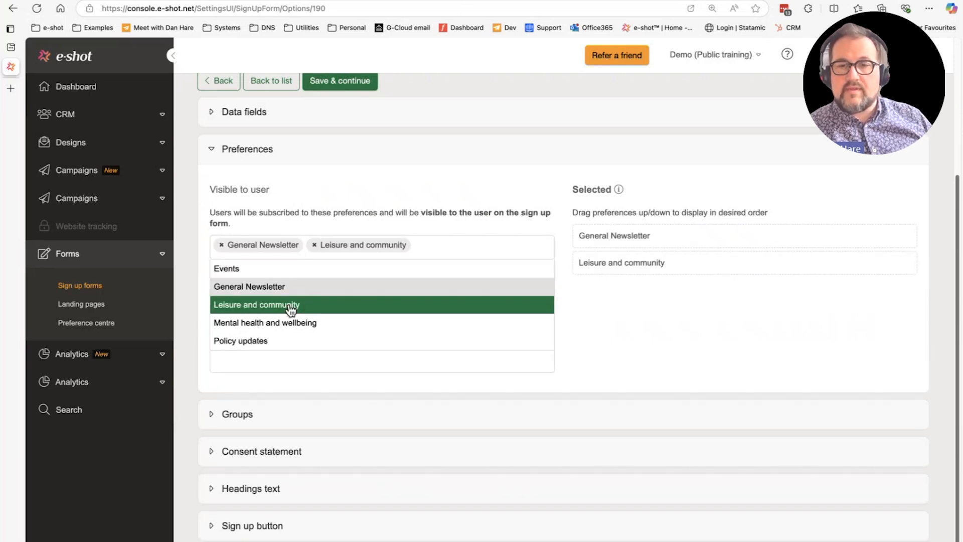
{"action": "left_click", "coordinate": [289, 341]}
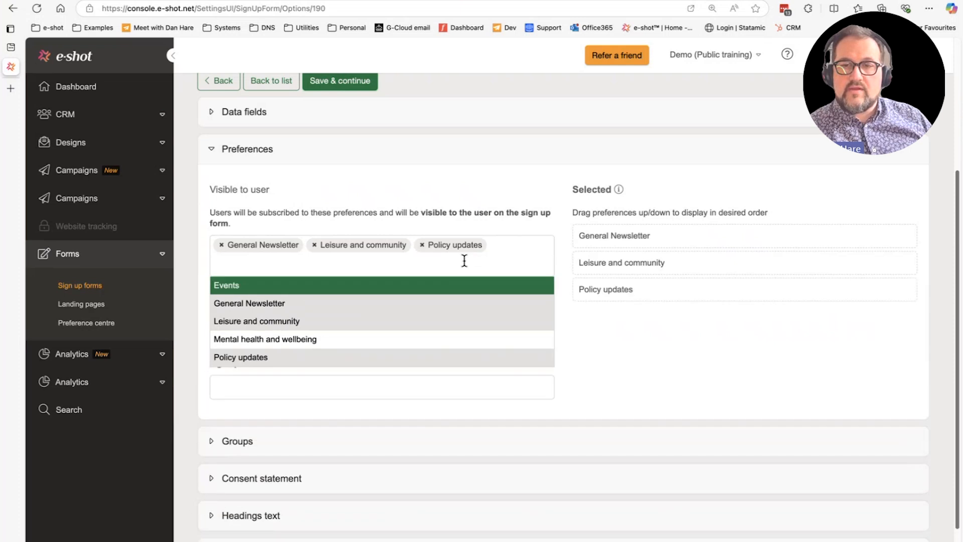
{"action": "left_click", "coordinate": [499, 259]}
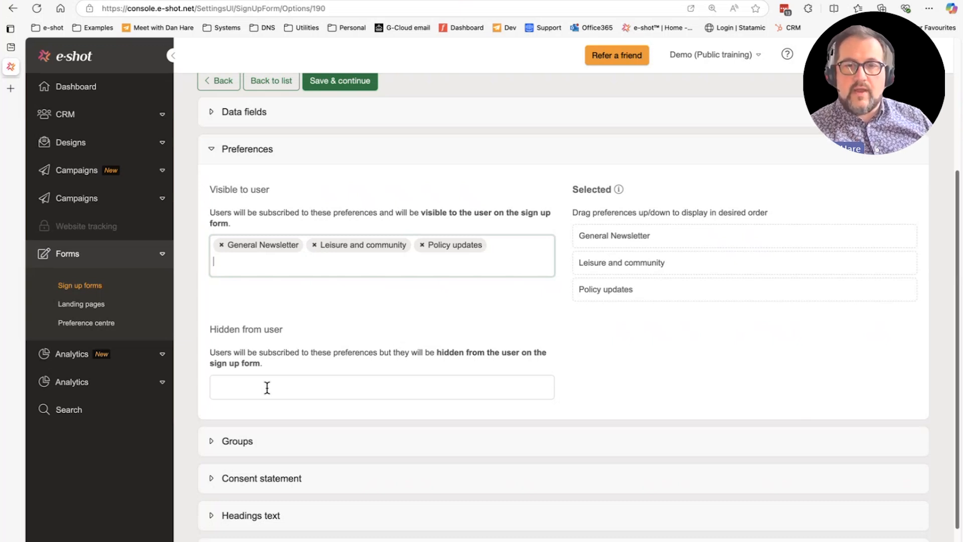
Remove all three preferences from the ones visible to the user.
{"action": "left_click", "coordinate": [221, 245]}
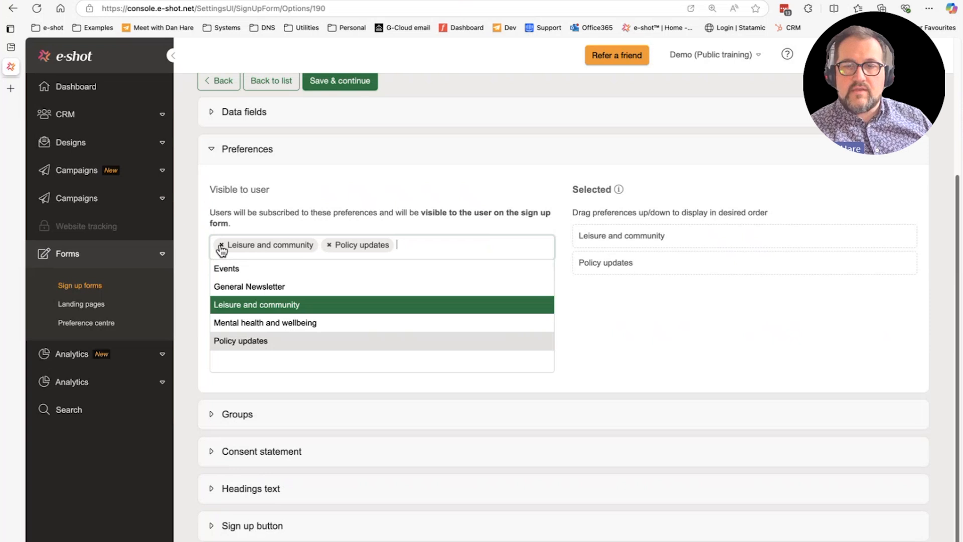
{"action": "left_click", "coordinate": [221, 244]}
{"action": "left_click", "coordinate": [221, 245]}
{"action": "left_click", "coordinate": [589, 301]}
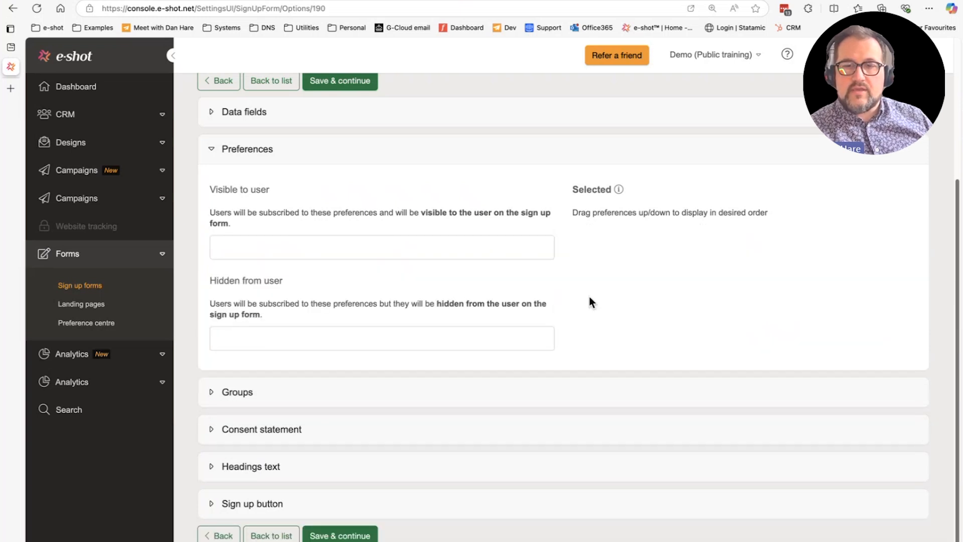
Try General Newsletter as a preference hidden from the user and remove it again.
{"action": "left_click", "coordinate": [271, 336]}
{"action": "left_click", "coordinate": [254, 383]}
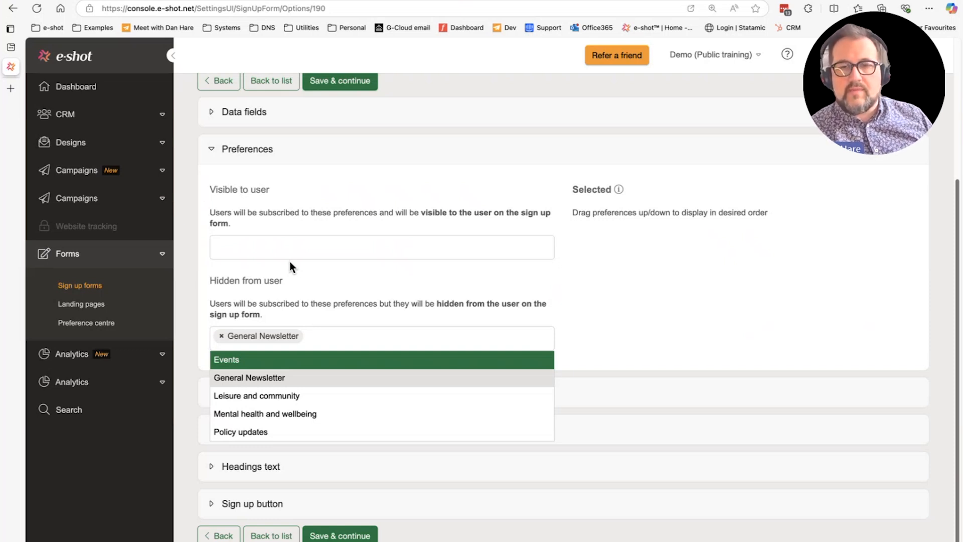
{"action": "left_click", "coordinate": [221, 337]}
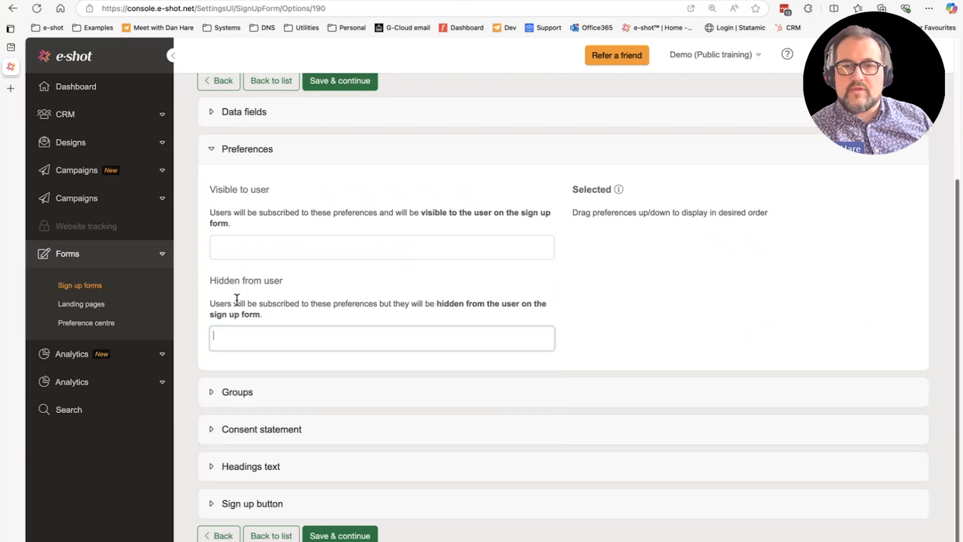
Make General Newsletter, Leisure and community, and Policy updates the preferences visible to the user, in that order.
{"action": "left_click", "coordinate": [244, 248]}
{"action": "left_click", "coordinate": [243, 290]}
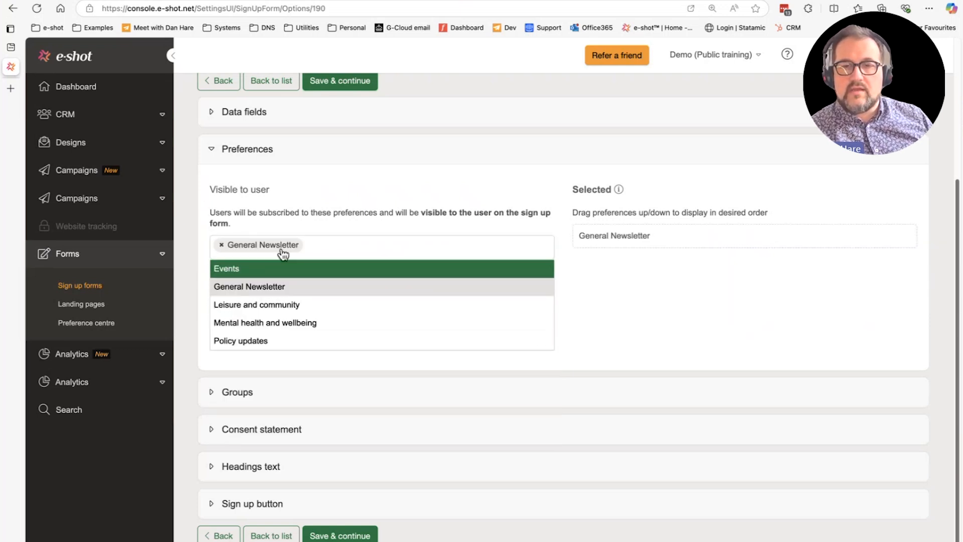
{"action": "left_click", "coordinate": [284, 305]}
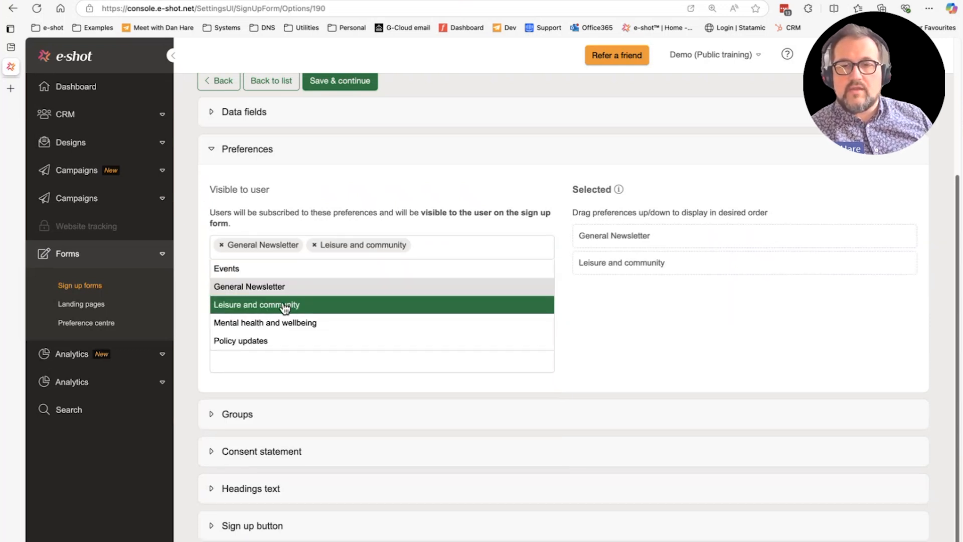
{"action": "left_click", "coordinate": [267, 346]}
{"action": "left_click", "coordinate": [729, 330]}
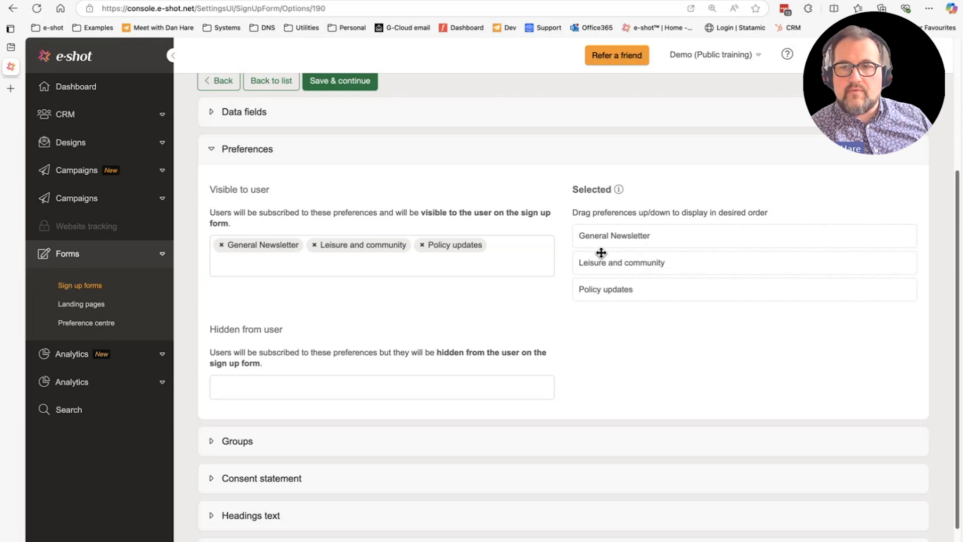
{"action": "mouse_move", "coordinate": [614, 264]}
{"action": "left_mouse_down"}
{"action": "mouse_move", "coordinate": [612, 252]}
{"action": "mouse_move", "coordinate": [617, 271]}
{"action": "left_mouse_up"}
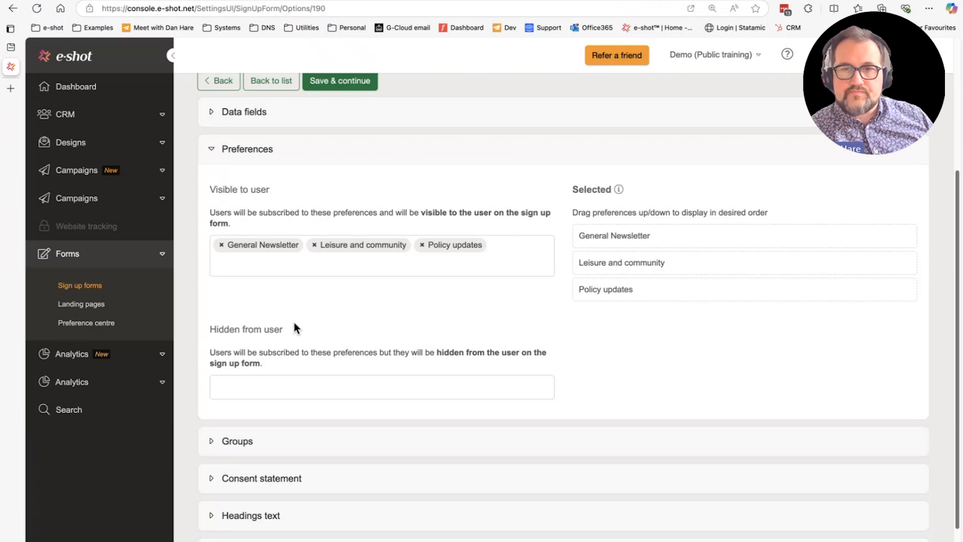
In the Groups section, find Hidden group by searching for "hi" and add it to the groups hidden from the user.
{"action": "left_click", "coordinate": [213, 149]}
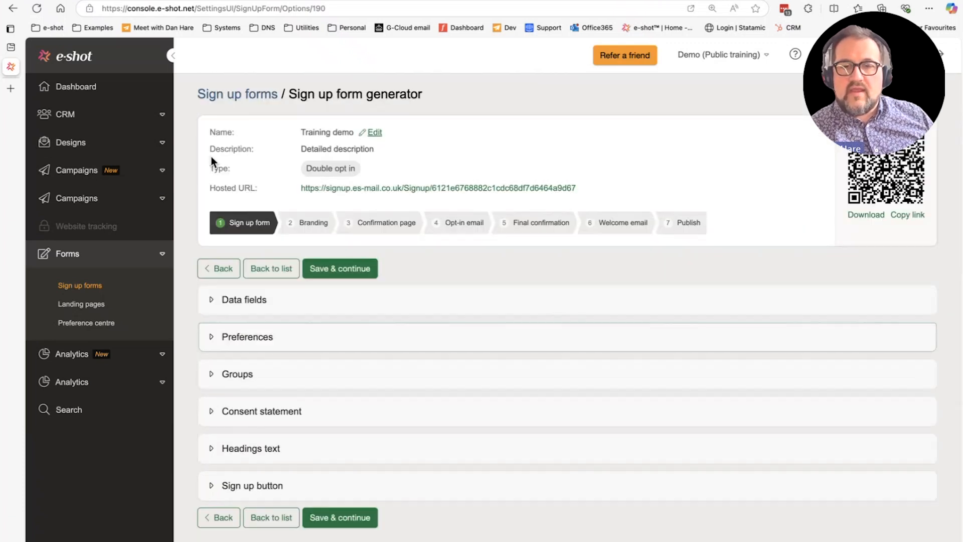
{"action": "left_click", "coordinate": [213, 374]}
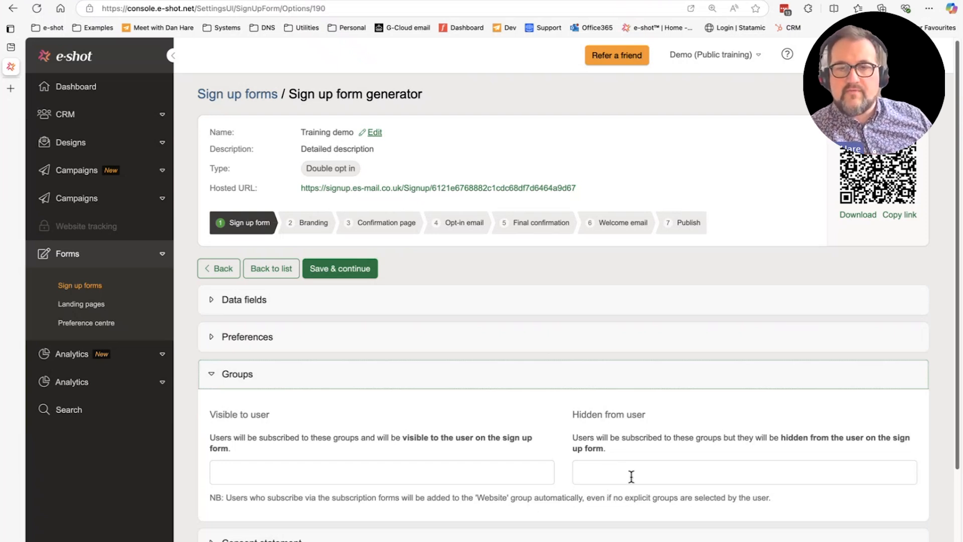
{"action": "scroll", "coordinate": [631, 476], "scroll_direction": "down", "scroll_amount": 1}
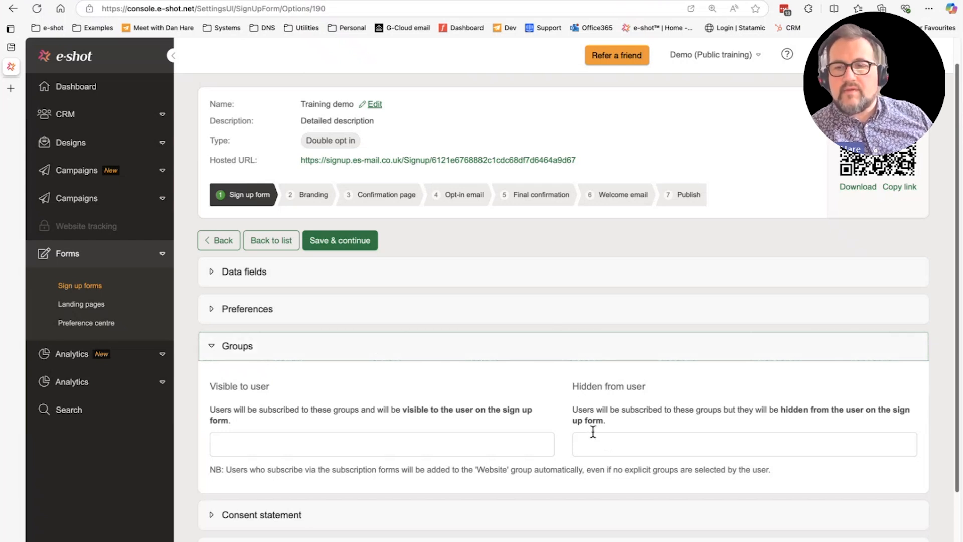
{"action": "left_click", "coordinate": [607, 437]}
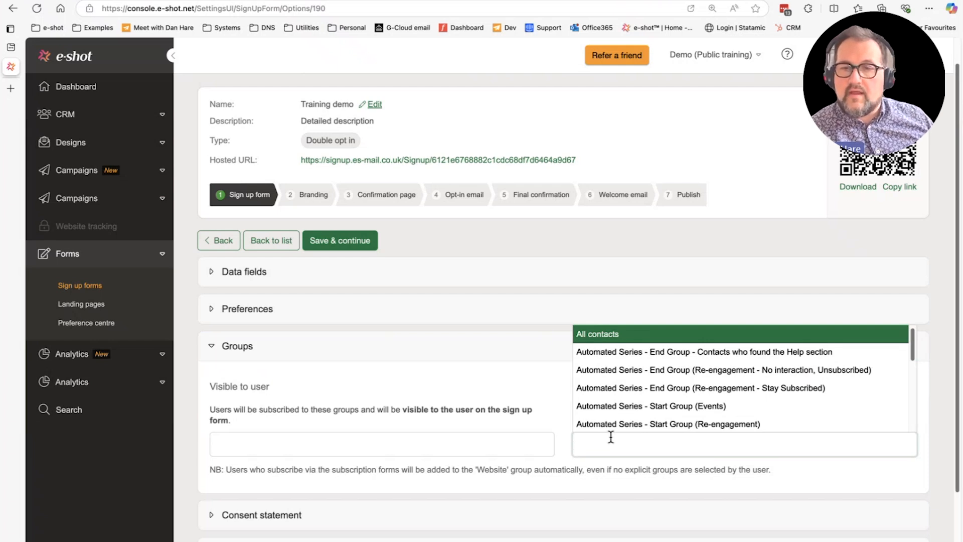
{"action": "type", "text": "hi"}
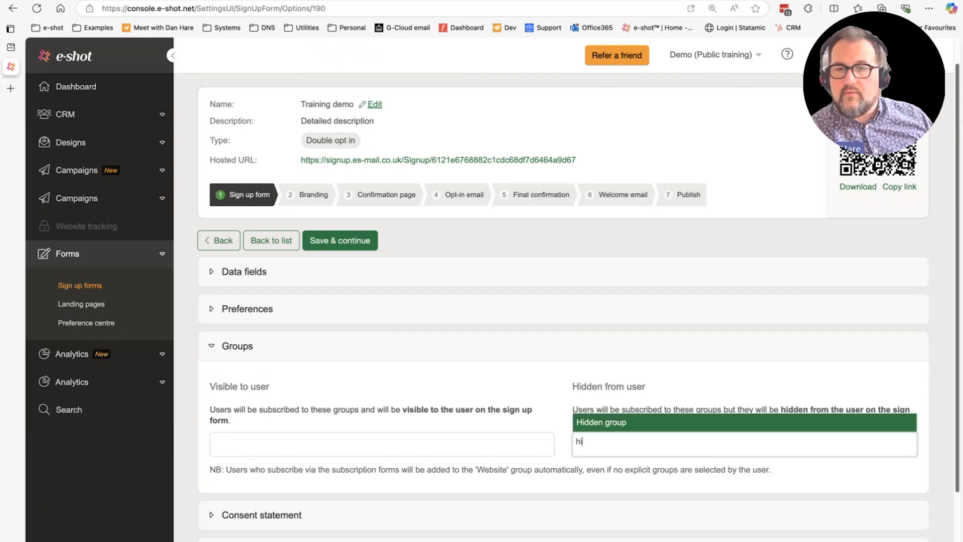
{"action": "left_click", "coordinate": [597, 423]}
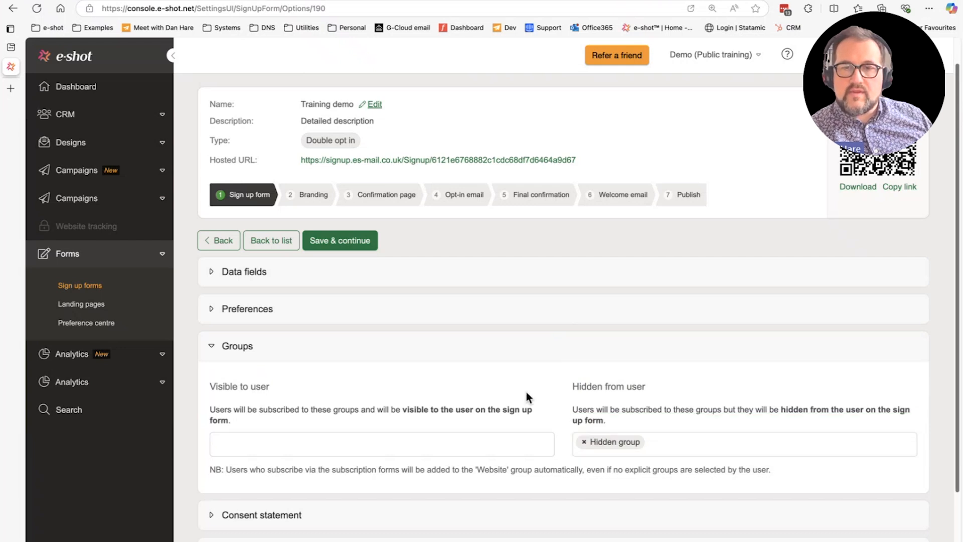
Review the form's selected preferences and return to the Groups section.
{"action": "left_click", "coordinate": [257, 324]}
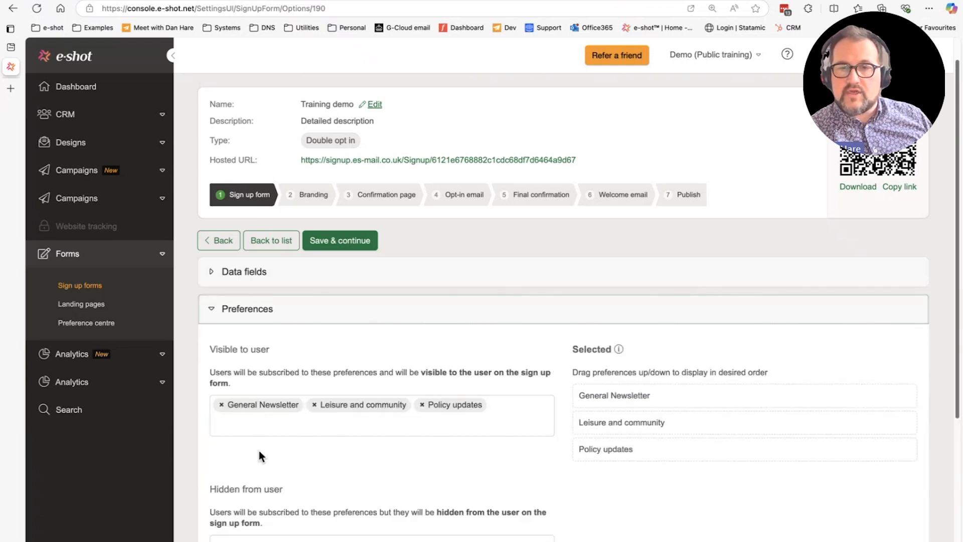
{"action": "scroll", "coordinate": [257, 355], "scroll_direction": "down", "scroll_amount": 2}
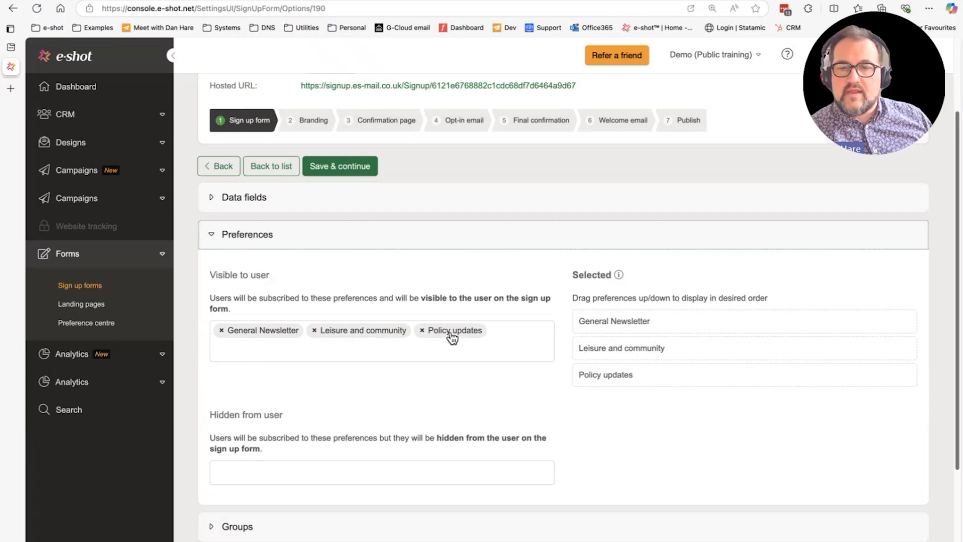
{"action": "scroll", "coordinate": [451, 337], "scroll_direction": "down", "scroll_amount": 1}
{"action": "left_click", "coordinate": [333, 498]}
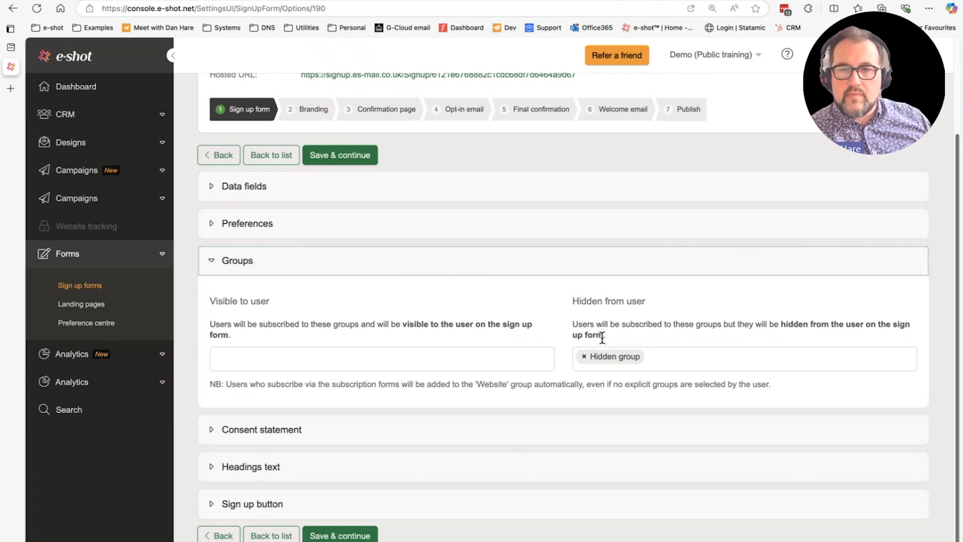
Try including a consent statement on the sign up form, view its options, and switch it off again.
{"action": "left_click", "coordinate": [254, 435]}
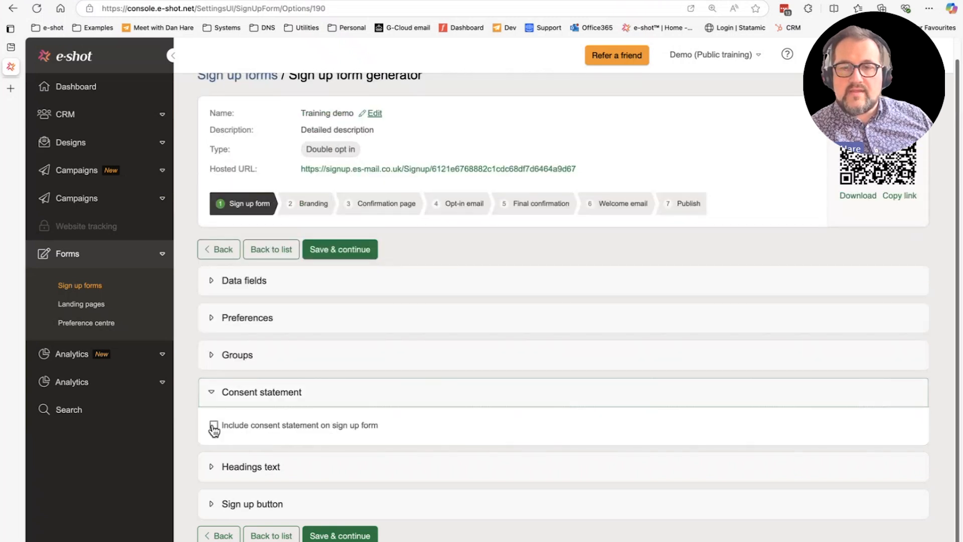
{"action": "left_click", "coordinate": [214, 426]}
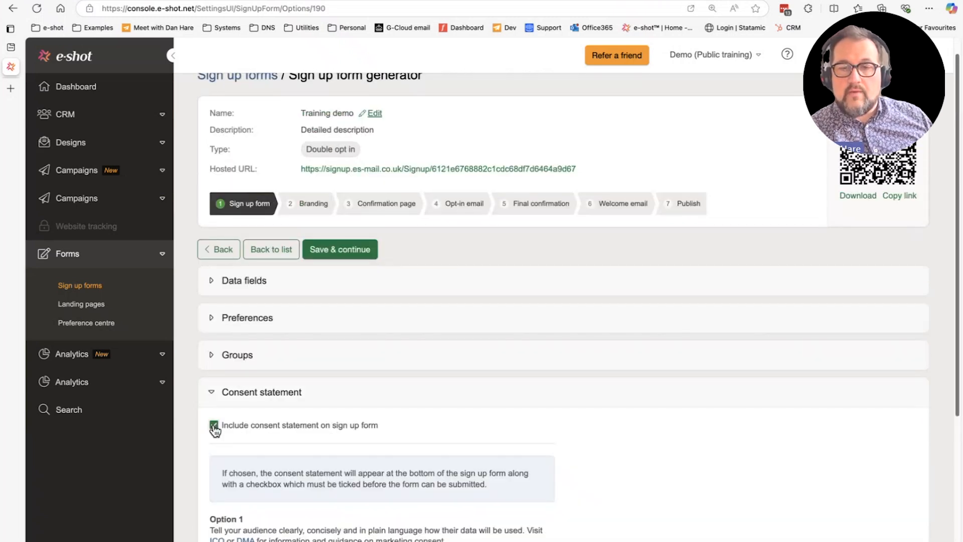
{"action": "scroll", "coordinate": [415, 404], "scroll_direction": "down", "scroll_amount": 2}
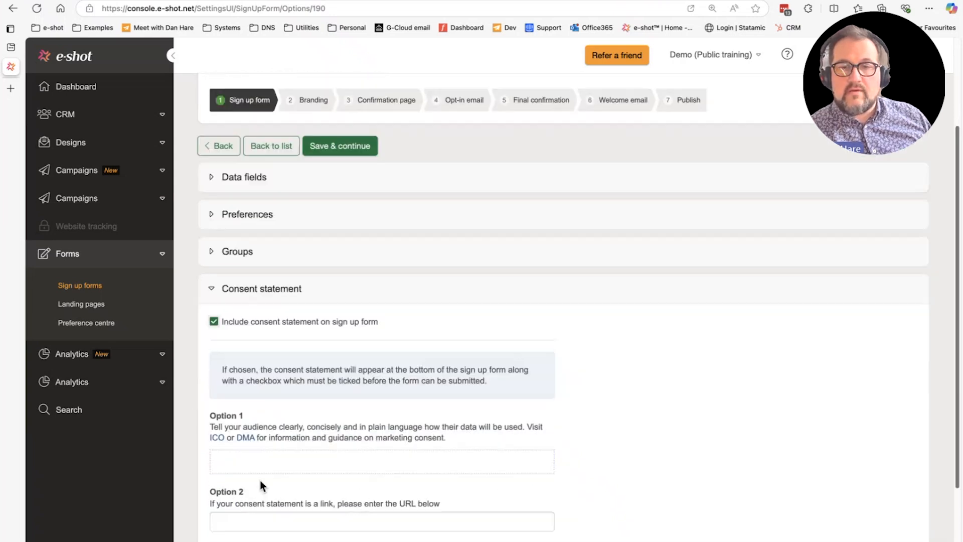
{"action": "left_click", "coordinate": [214, 322]}
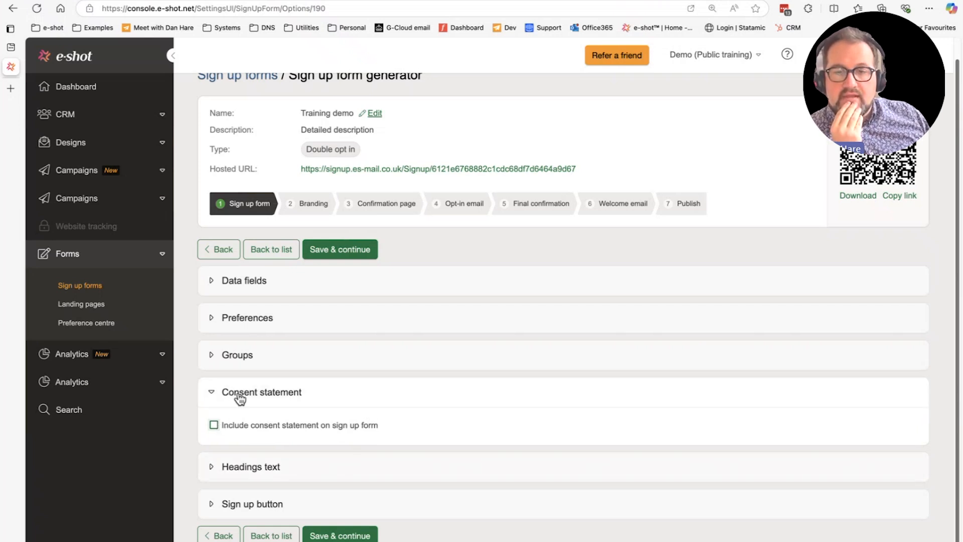
In the Headings text section, change the contact details heading to "Your contact information".
{"action": "left_click", "coordinate": [217, 473]}
{"action": "scroll", "coordinate": [372, 413], "scroll_direction": "down", "scroll_amount": 2}
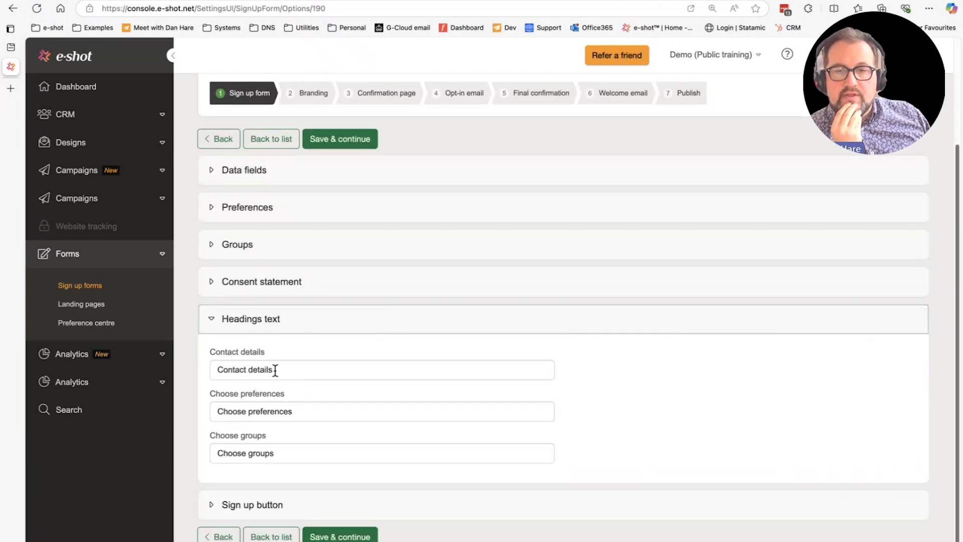
{"action": "scroll", "coordinate": [290, 264], "scroll_direction": "up", "scroll_amount": 3}
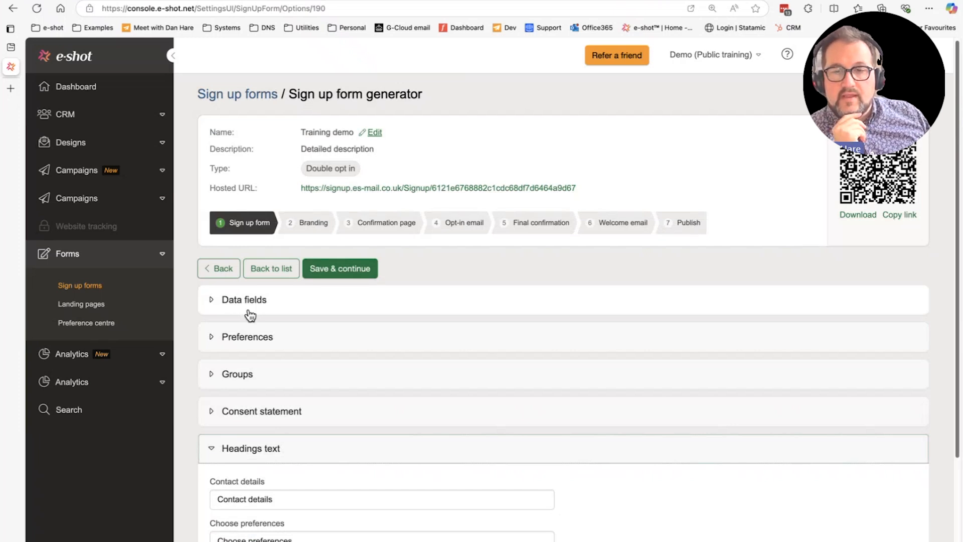
{"action": "scroll", "coordinate": [248, 316], "scroll_direction": "down", "scroll_amount": 3}
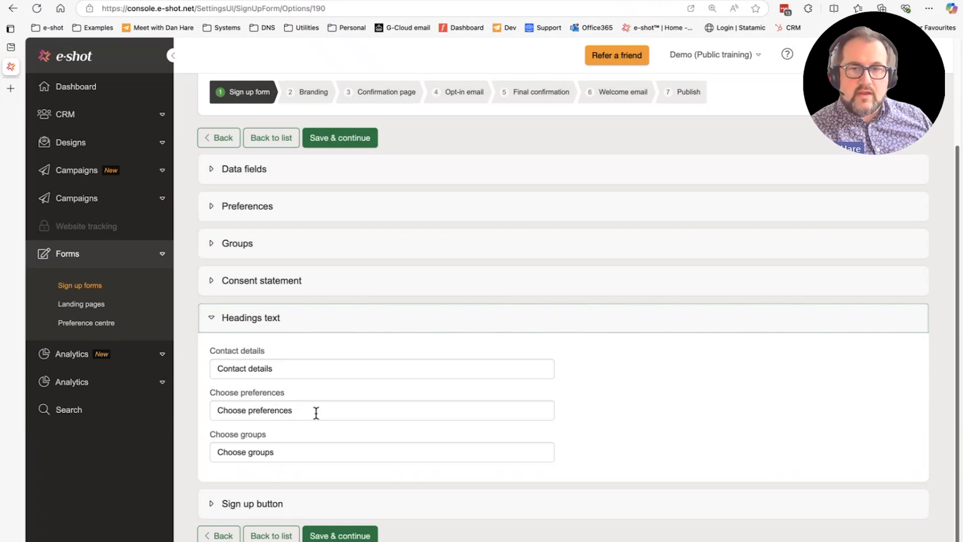
{"action": "left_click_drag", "start_coordinate": [278, 369], "coordinate": [191, 353]}
{"action": "type", "text": "Yo"}
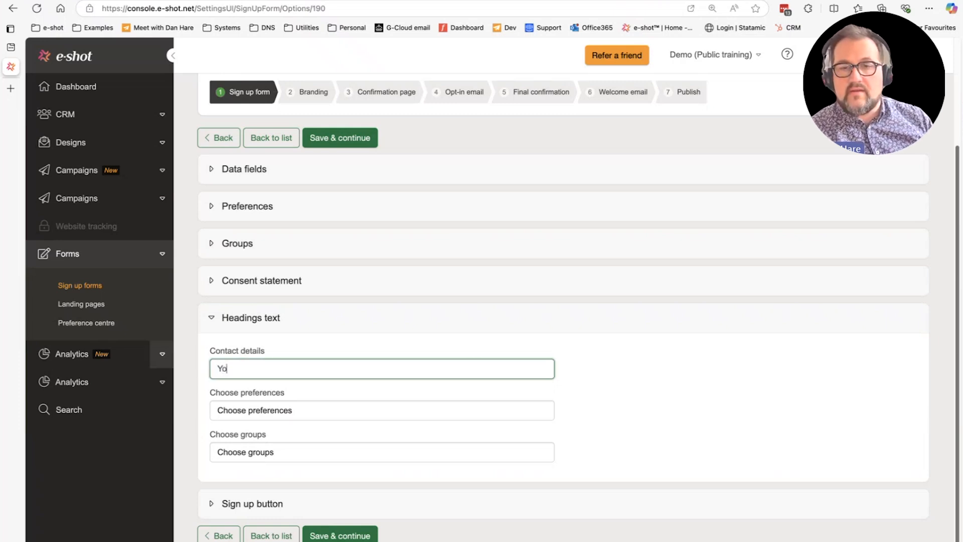
{"action": "type", "text": "ur contact"}
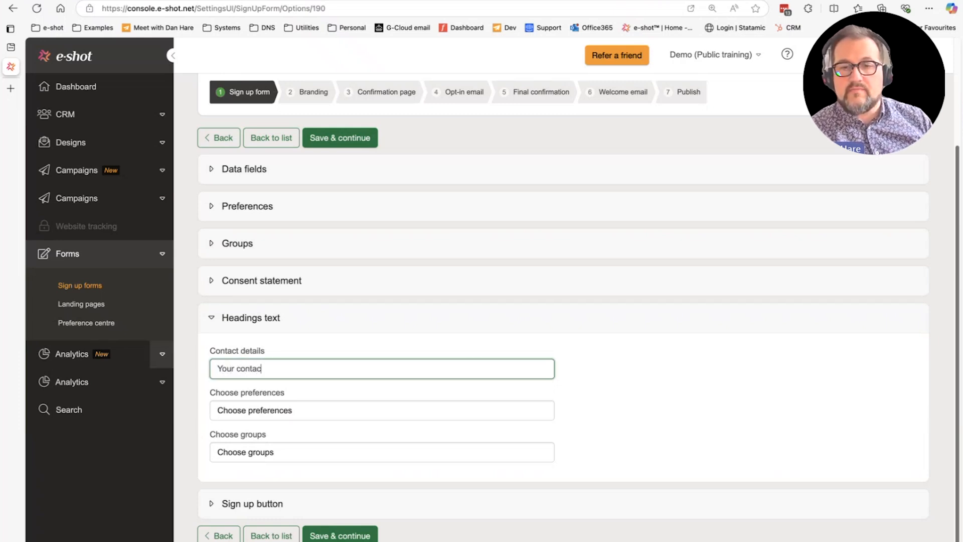
{"action": "type", "text": " in"}
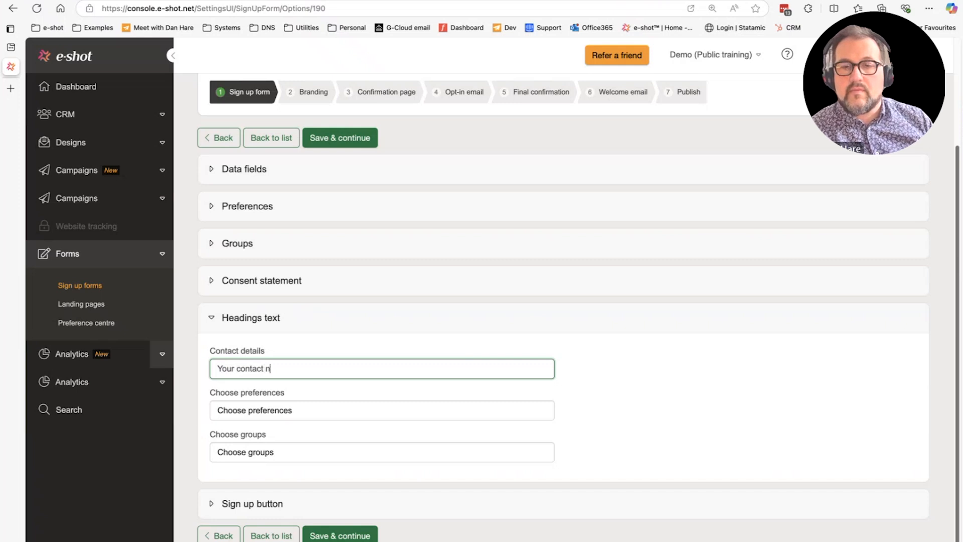
{"action": "type", "text": "forma"}
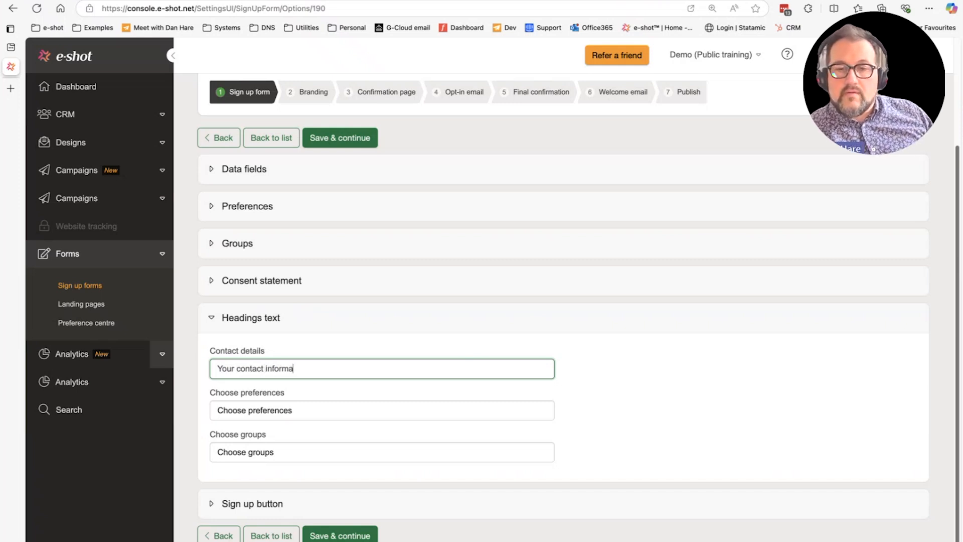
{"action": "type", "text": "tion"}
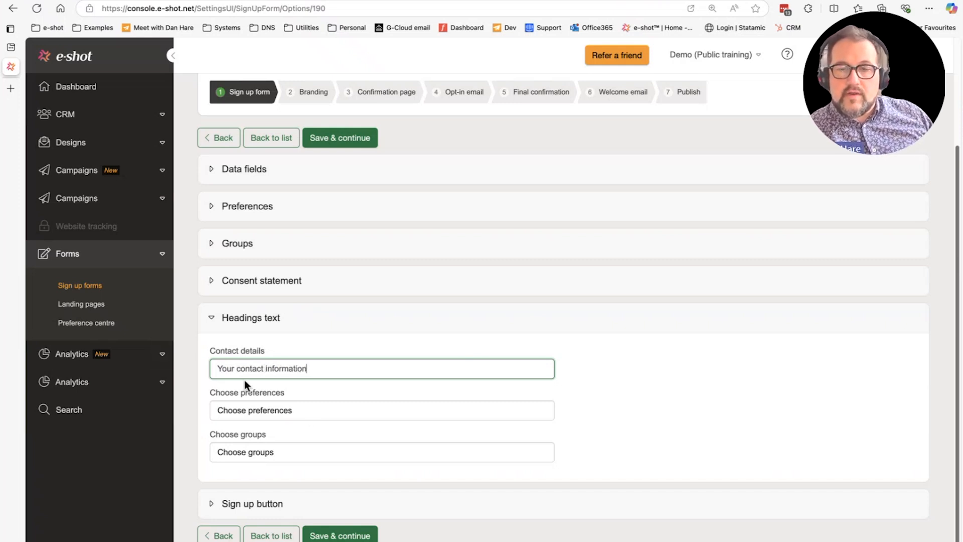
Check the sign up button text, save the sign up form options, and use the branding logo image on the Branding page.
{"action": "left_click", "coordinate": [213, 505]}
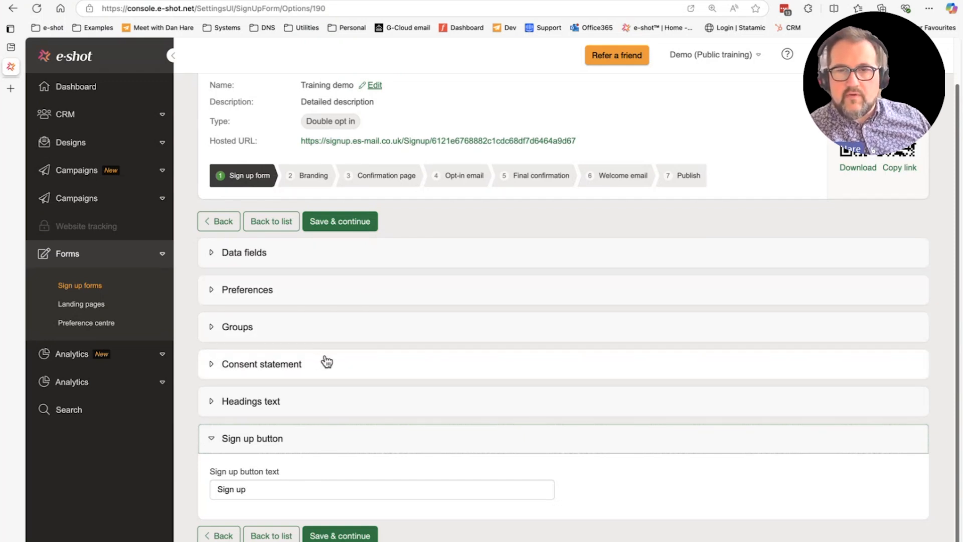
{"action": "left_click", "coordinate": [337, 224]}
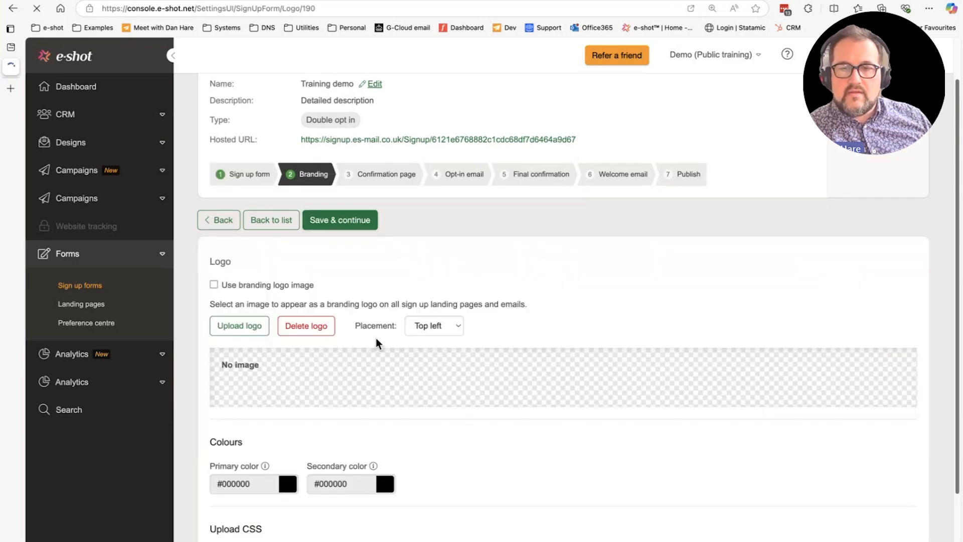
{"action": "scroll", "coordinate": [376, 338], "scroll_direction": "down", "scroll_amount": 1}
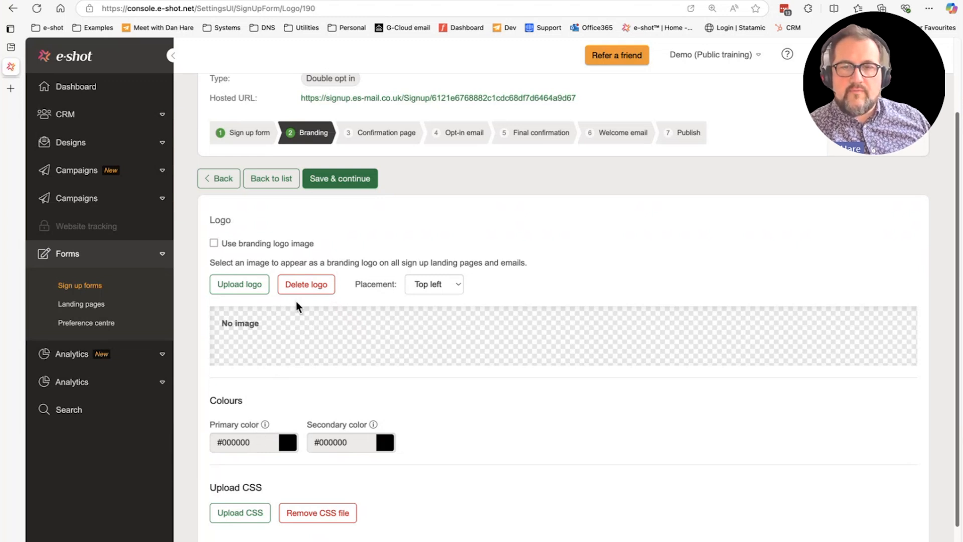
{"action": "left_click", "coordinate": [214, 244]}
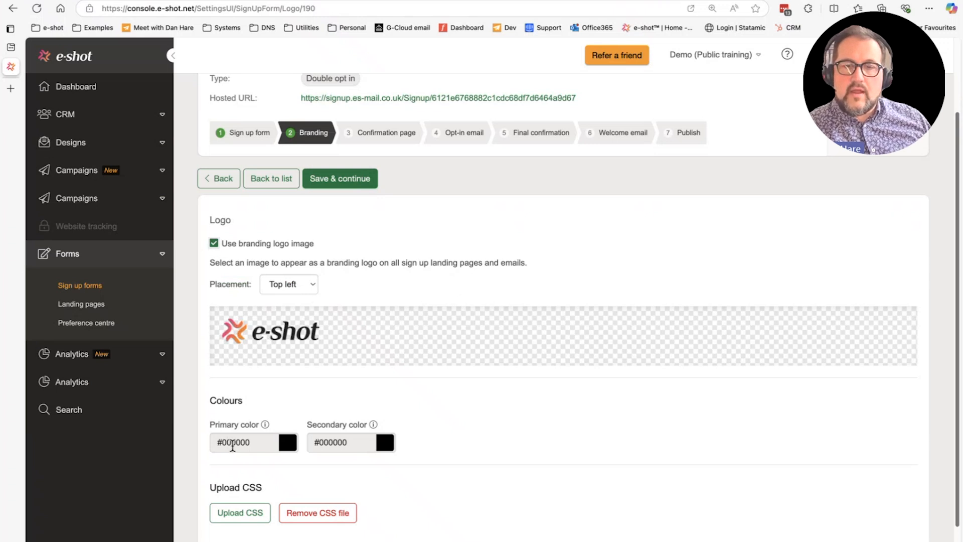
Check what the primary and secondary colours apply to, then save the branding and continue to the confirmation page.
{"action": "mouse_move", "coordinate": [266, 425]}
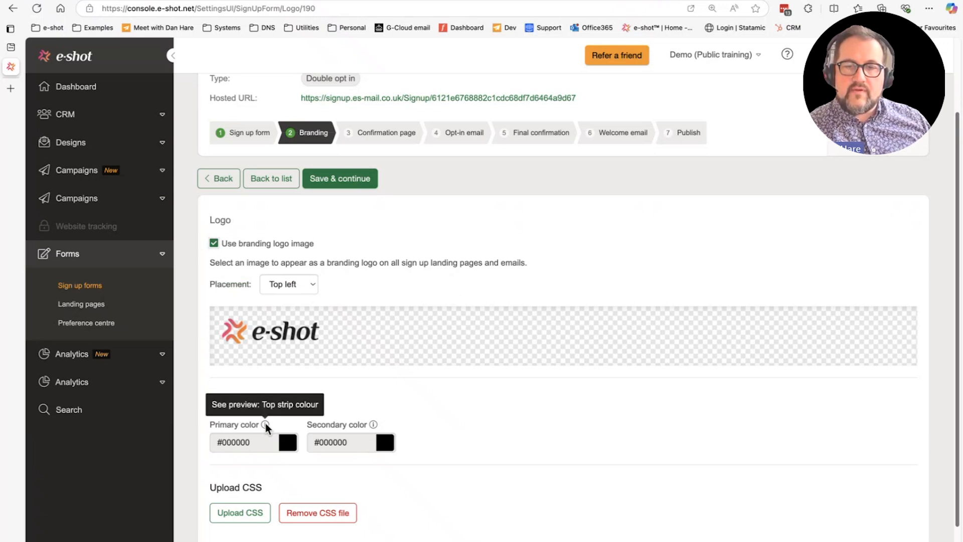
{"action": "mouse_move", "coordinate": [374, 424]}
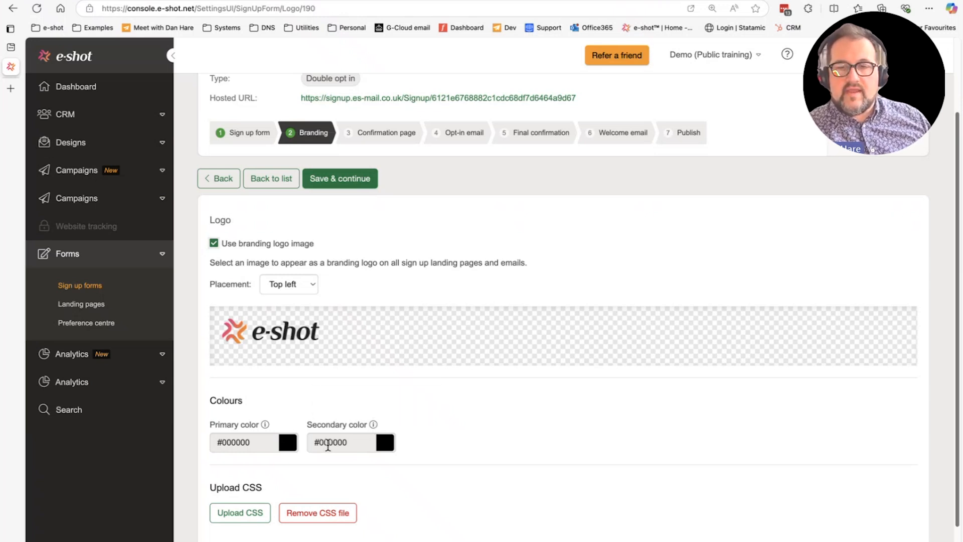
{"action": "scroll", "coordinate": [240, 479], "scroll_direction": "down", "scroll_amount": 2}
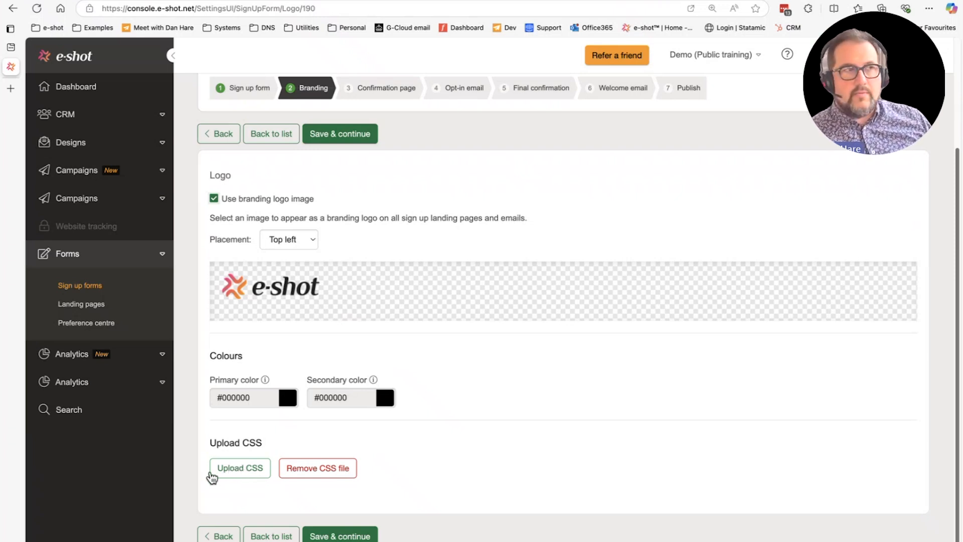
{"action": "left_click", "coordinate": [326, 536]}
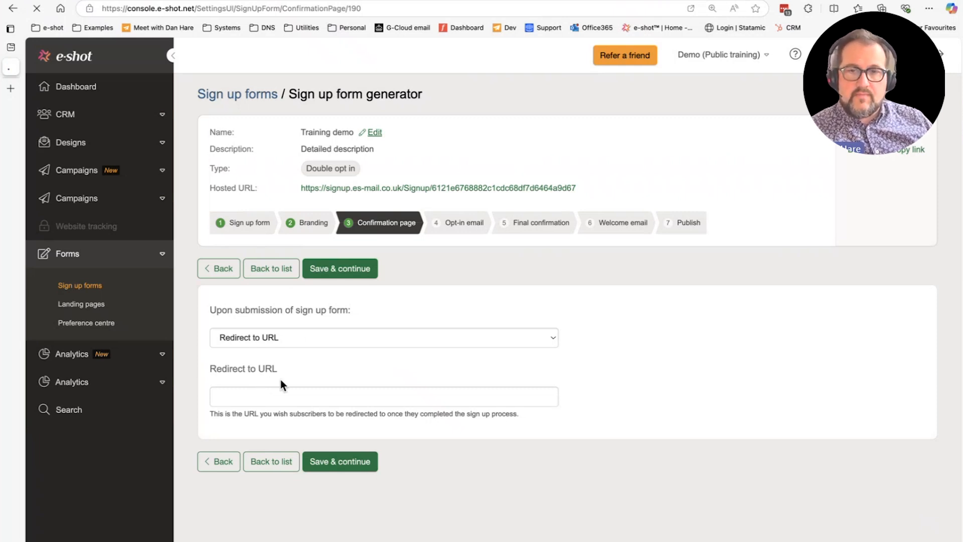
Set the confirmation page to show a thank you message upon submission, and save it to continue to the opt-in email.
{"action": "left_click", "coordinate": [305, 337]}
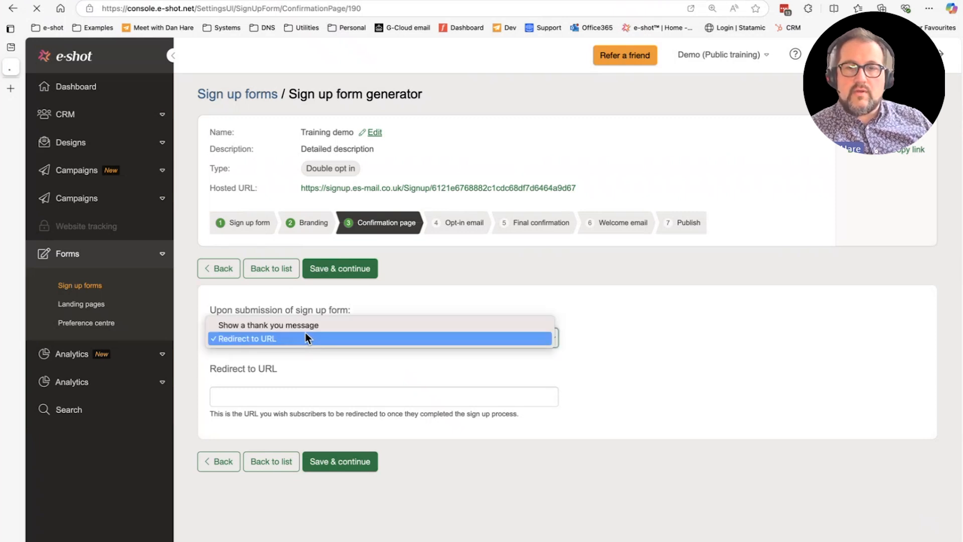
{"action": "left_click", "coordinate": [300, 325]}
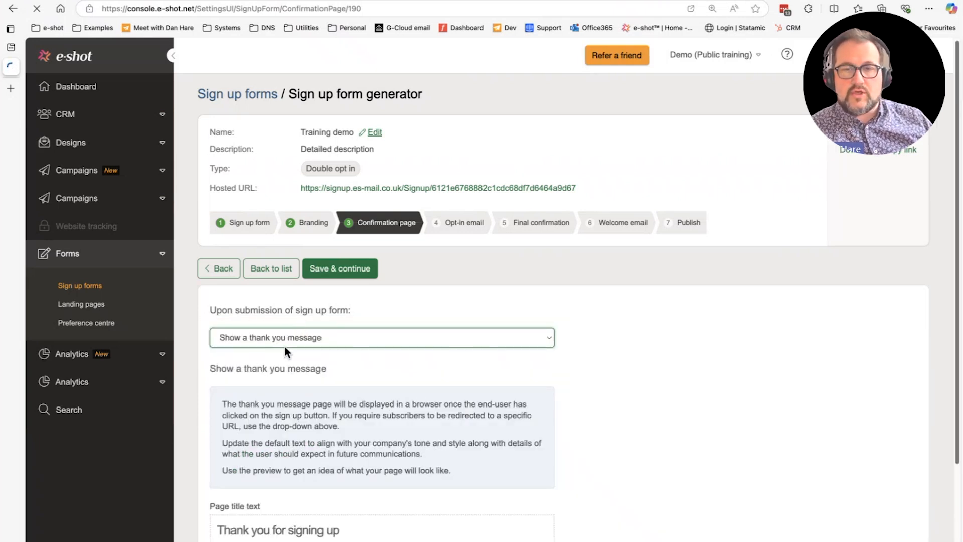
{"action": "scroll", "coordinate": [315, 351], "scroll_direction": "down", "scroll_amount": 3}
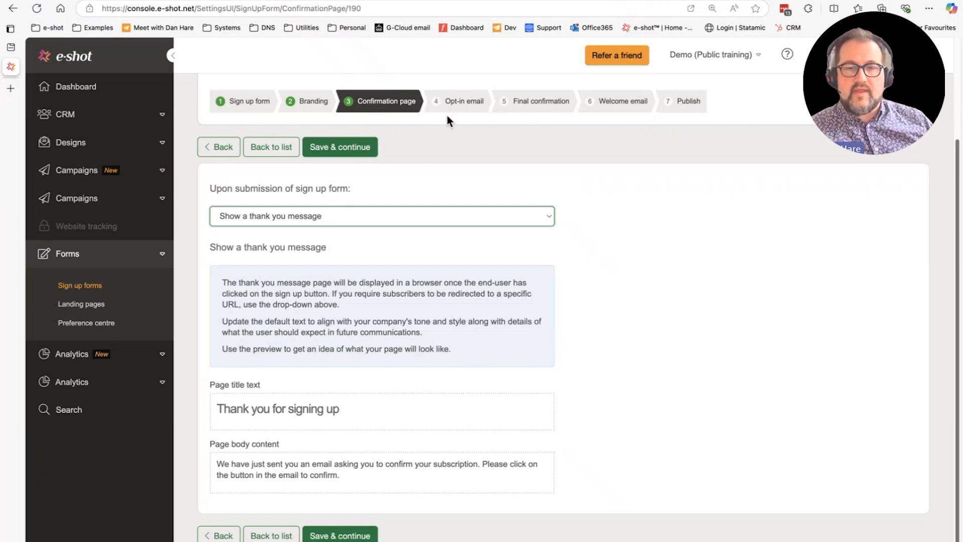
{"action": "left_click", "coordinate": [330, 535]}
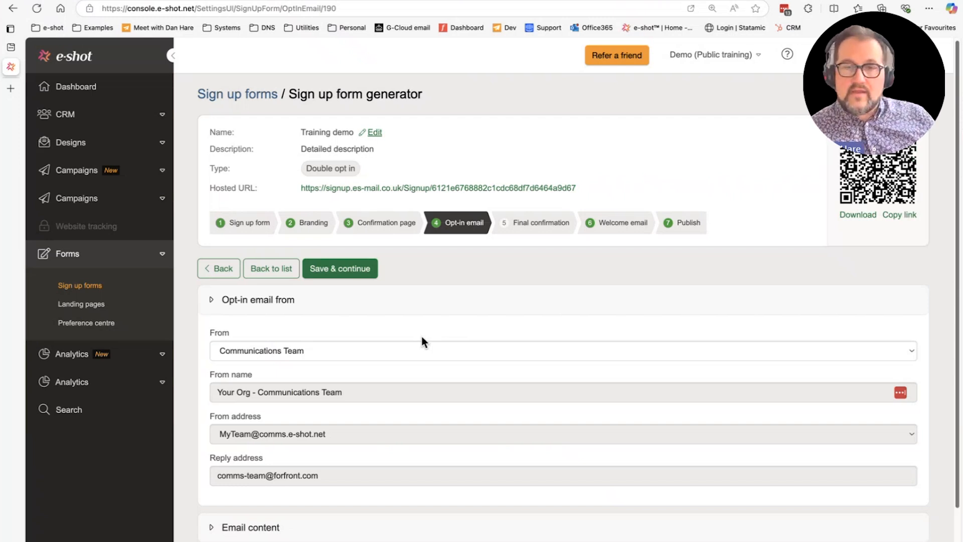
View the available From senders for the opt-in email, keeping Communications Team selected.
{"action": "left_click", "coordinate": [361, 347]}
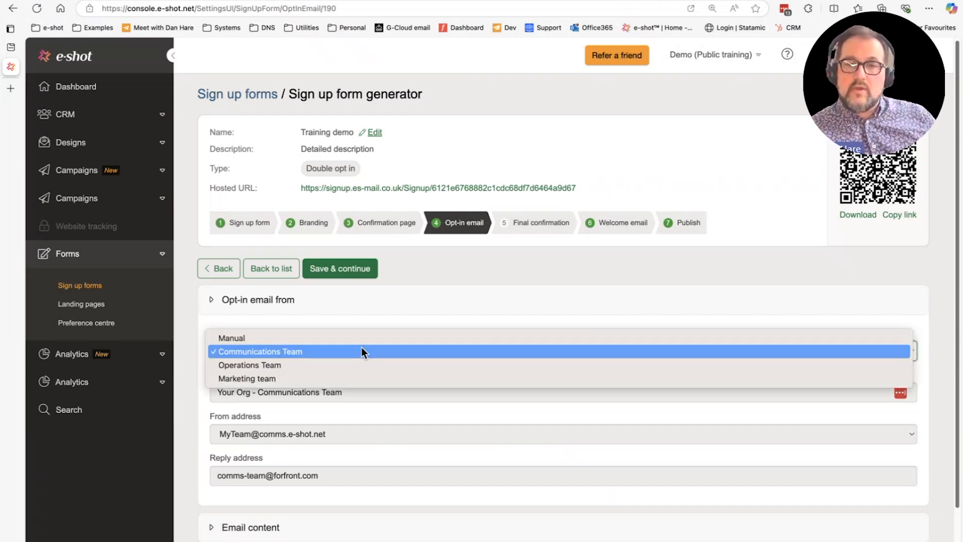
{"action": "left_click", "coordinate": [272, 350]}
{"action": "left_click", "coordinate": [269, 354]}
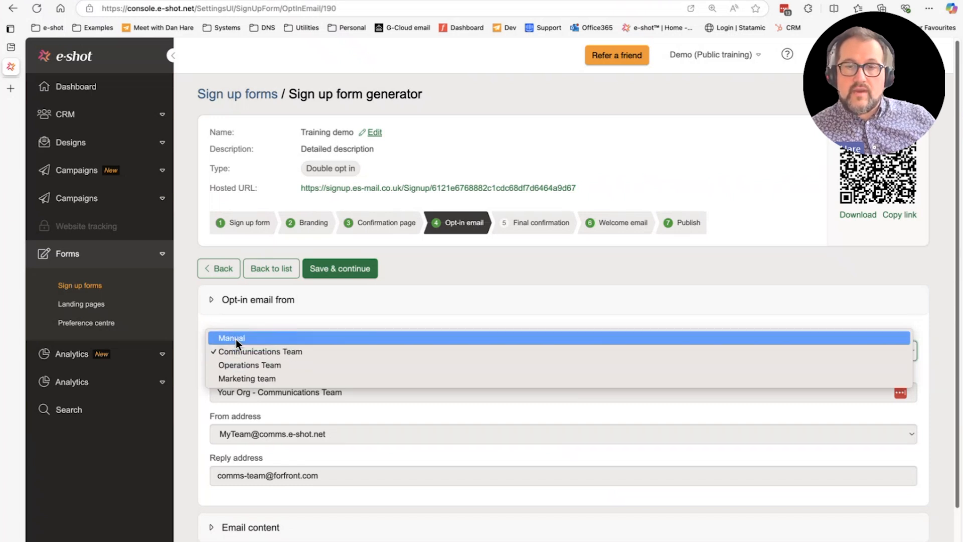
{"action": "left_click", "coordinate": [359, 317]}
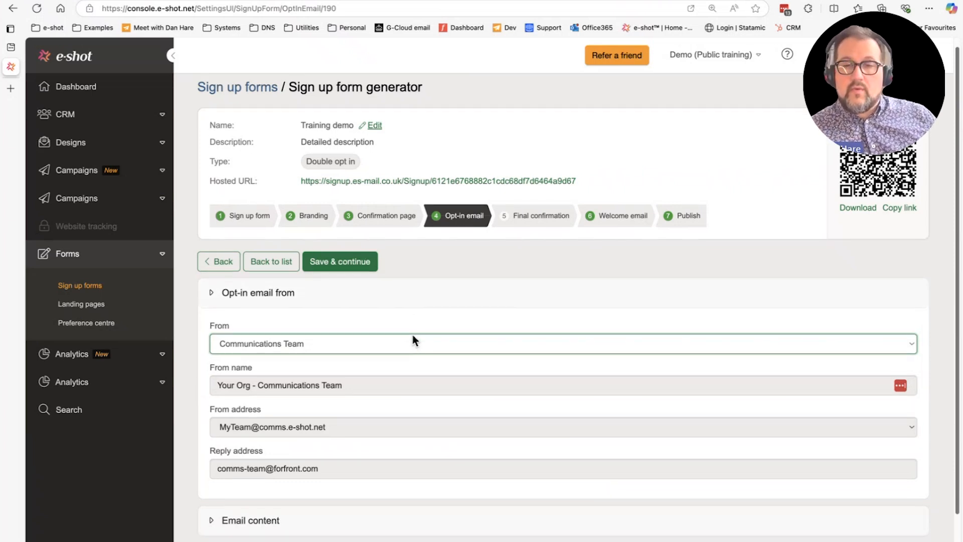
Review the opt-in email's content options, subject and body parts, keeping the Standard email.
{"action": "scroll", "coordinate": [209, 459], "scroll_direction": "down", "scroll_amount": 2}
{"action": "left_click", "coordinate": [210, 468]}
{"action": "scroll", "coordinate": [304, 342], "scroll_direction": "down", "scroll_amount": 1}
{"action": "left_click", "coordinate": [256, 272]}
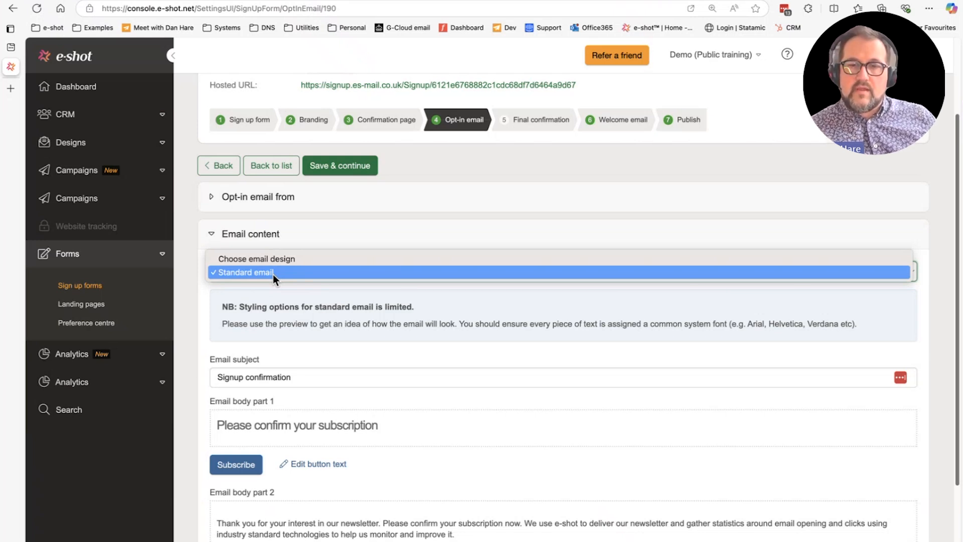
{"action": "left_click", "coordinate": [273, 275]}
{"action": "key", "text": "Tab"}
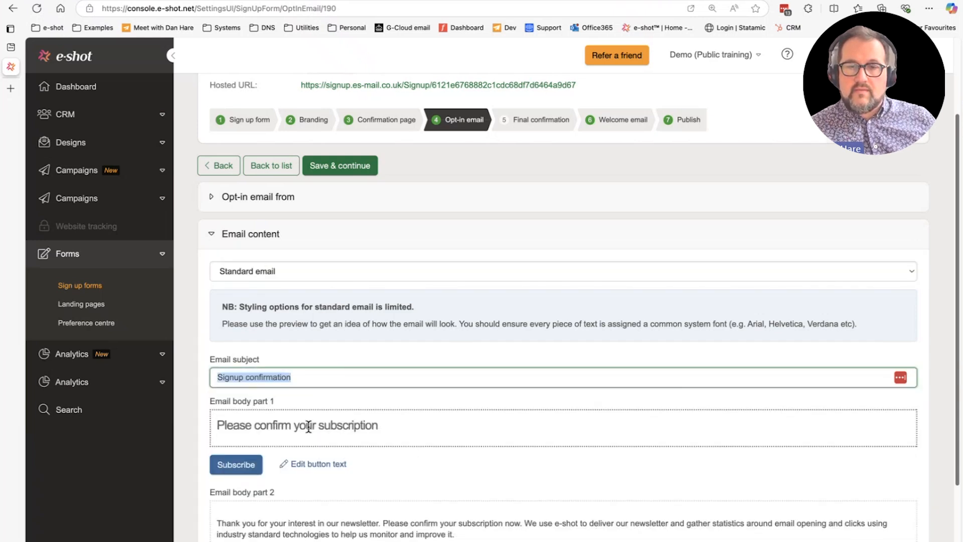
{"action": "scroll", "coordinate": [314, 429], "scroll_direction": "down", "scroll_amount": 1}
{"action": "scroll", "coordinate": [314, 426], "scroll_direction": "down", "scroll_amount": 2}
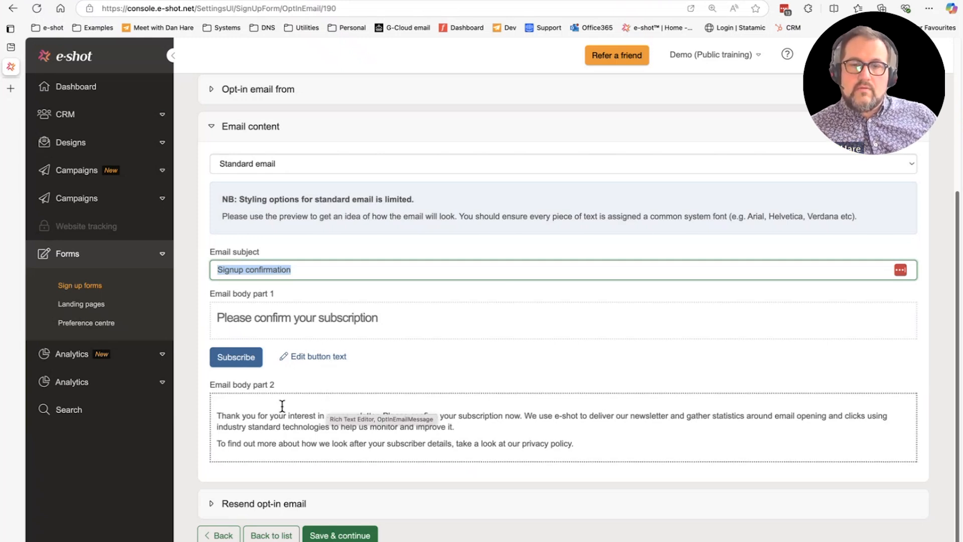
Try resending the opt-in email to unconfirmed contacts, view the choices for the number of days, and switch the resend off again.
{"action": "left_click", "coordinate": [212, 505]}
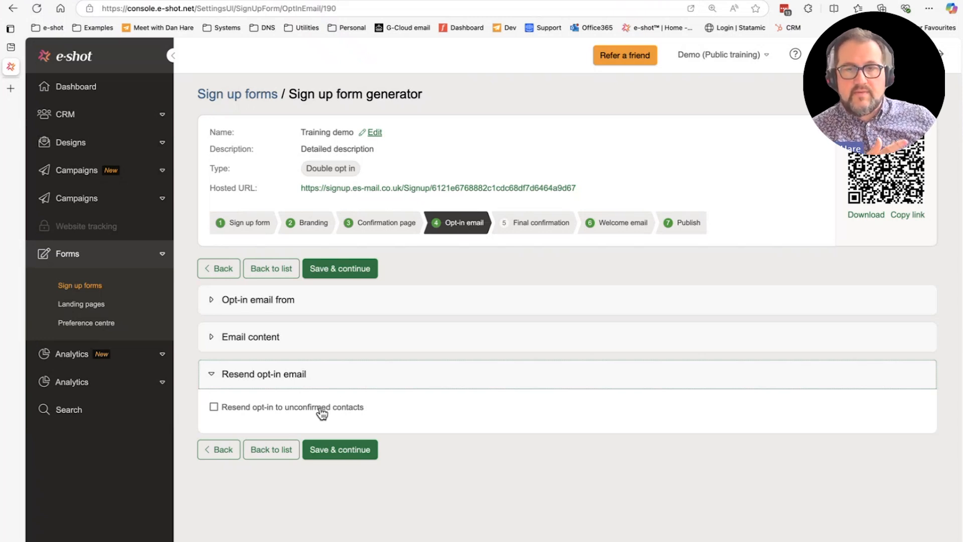
{"action": "left_click", "coordinate": [214, 407]}
{"action": "left_click", "coordinate": [251, 434]}
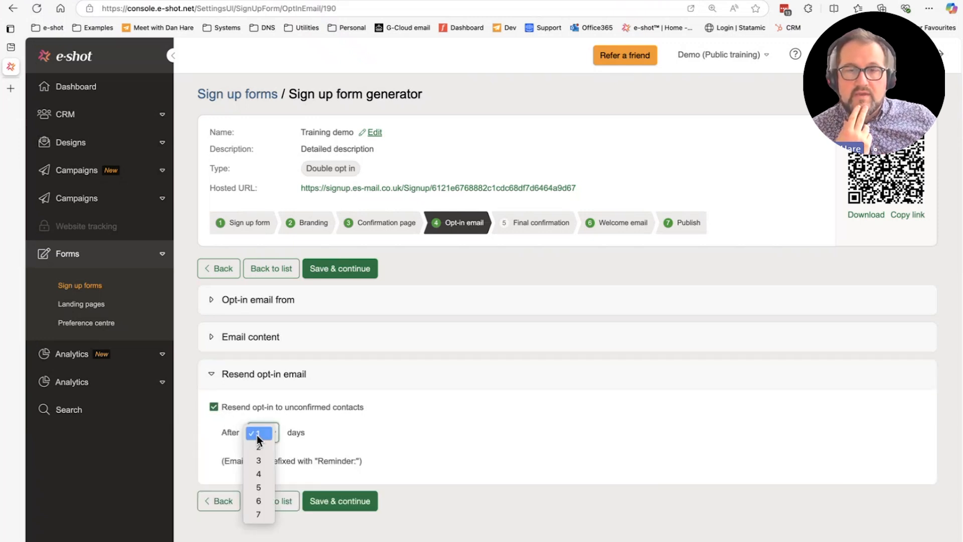
{"action": "left_click", "coordinate": [334, 430]}
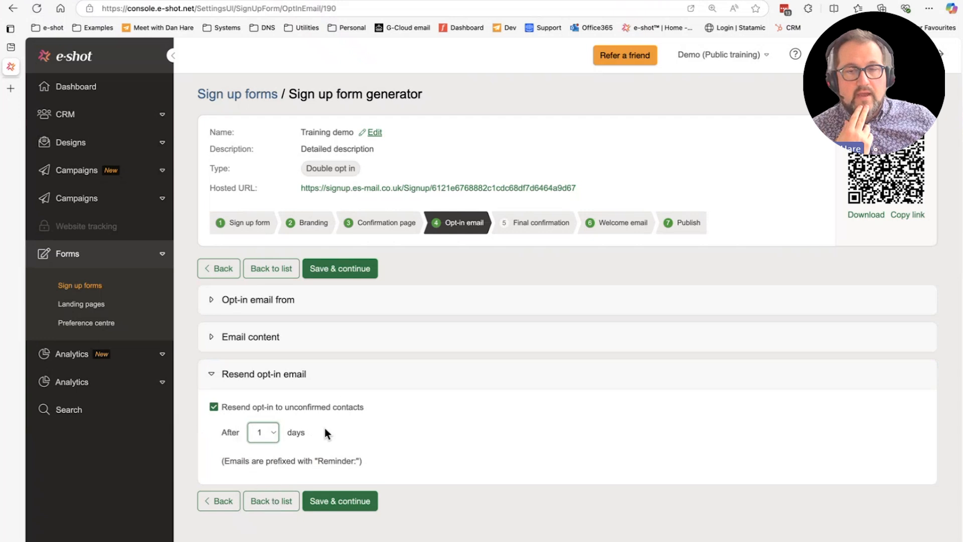
{"action": "left_click", "coordinate": [263, 434]}
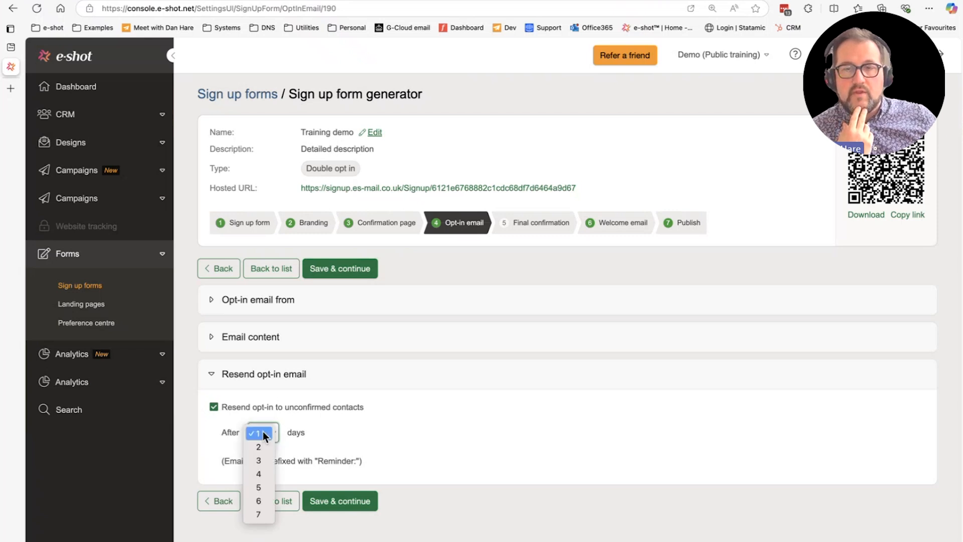
{"action": "left_click", "coordinate": [218, 443]}
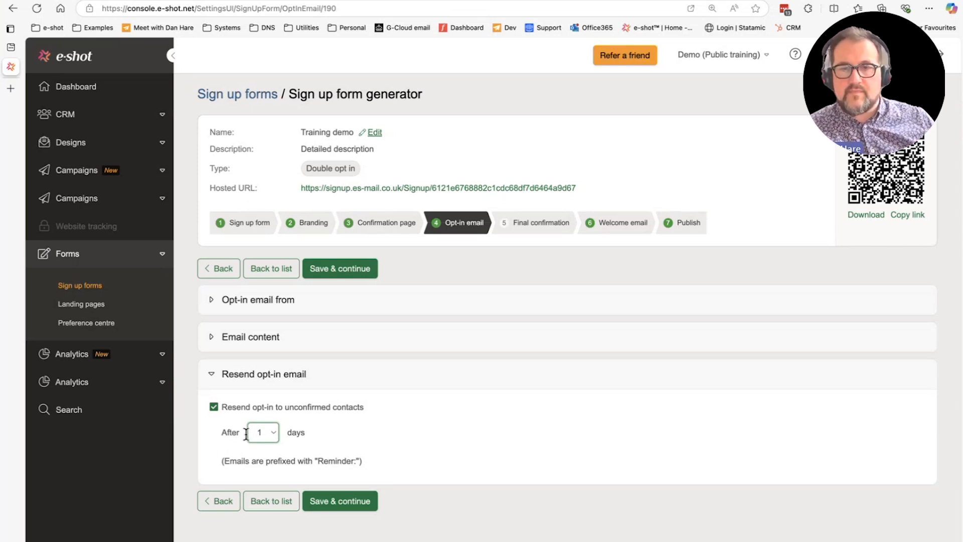
{"action": "left_click", "coordinate": [214, 406]}
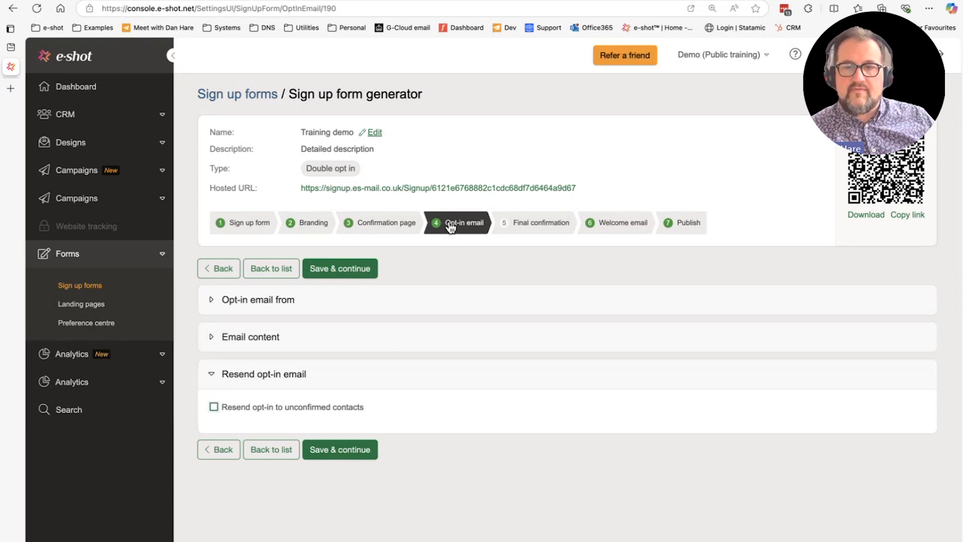
Save the opt-in email, and set and save the final confirmation to show a thank you message when the sign up form is finalised.
{"action": "left_click", "coordinate": [337, 450]}
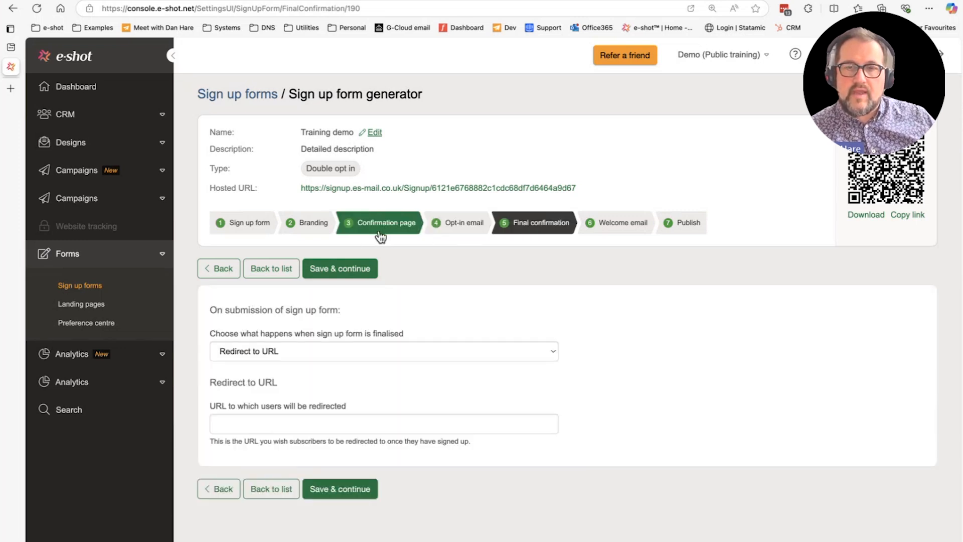
{"action": "left_click", "coordinate": [367, 353]}
{"action": "left_click", "coordinate": [329, 339]}
{"action": "scroll", "coordinate": [366, 429], "scroll_direction": "down", "scroll_amount": 3}
{"action": "left_click", "coordinate": [333, 469]}
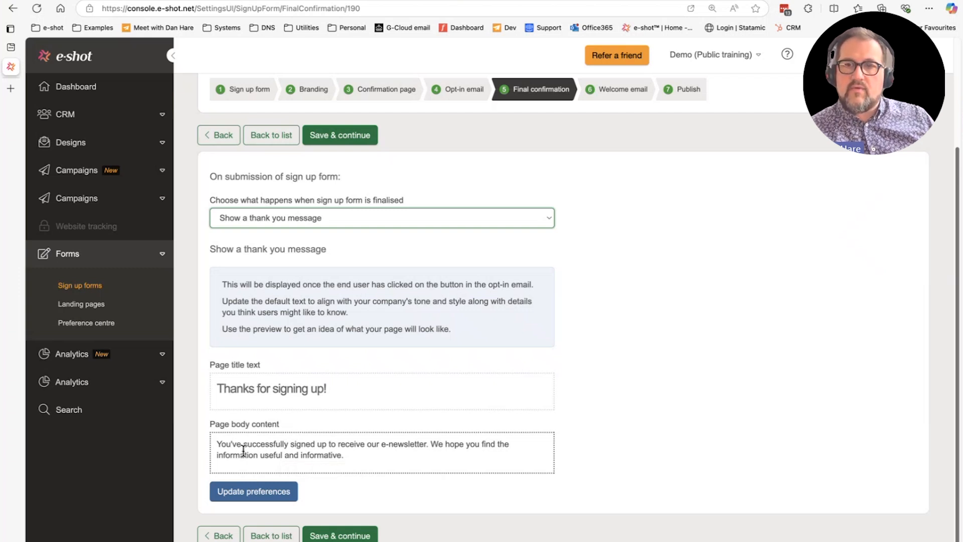
{"action": "left_click", "coordinate": [311, 222]}
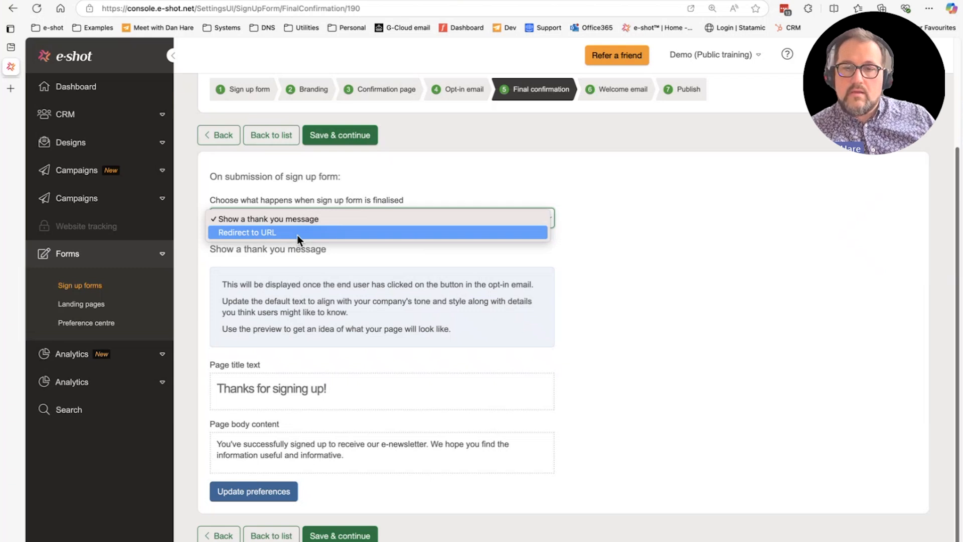
{"action": "key", "text": "Escape"}
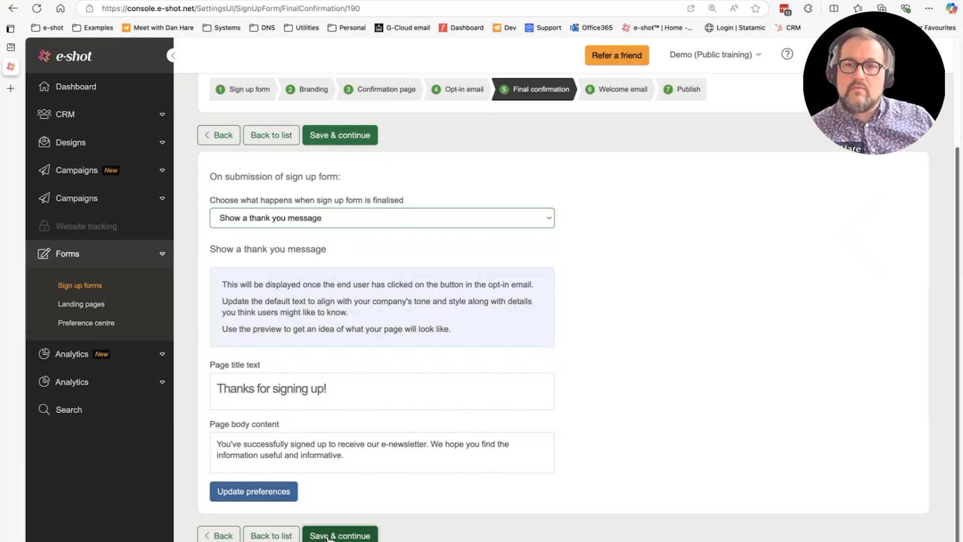
{"action": "left_click", "coordinate": [326, 534]}
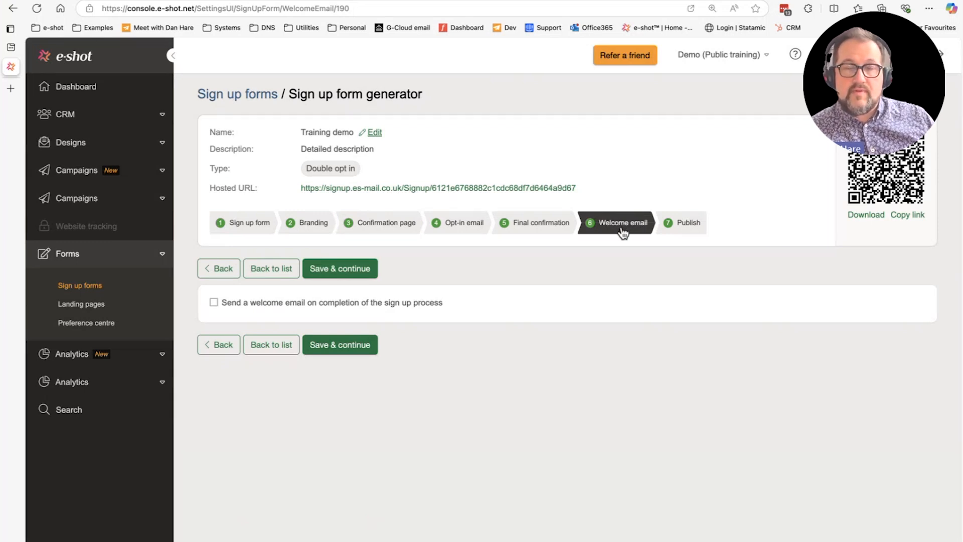
Enable sending a welcome email on completion of the sign up process, keeping Communications Team as the From sender.
{"action": "left_click", "coordinate": [214, 303]}
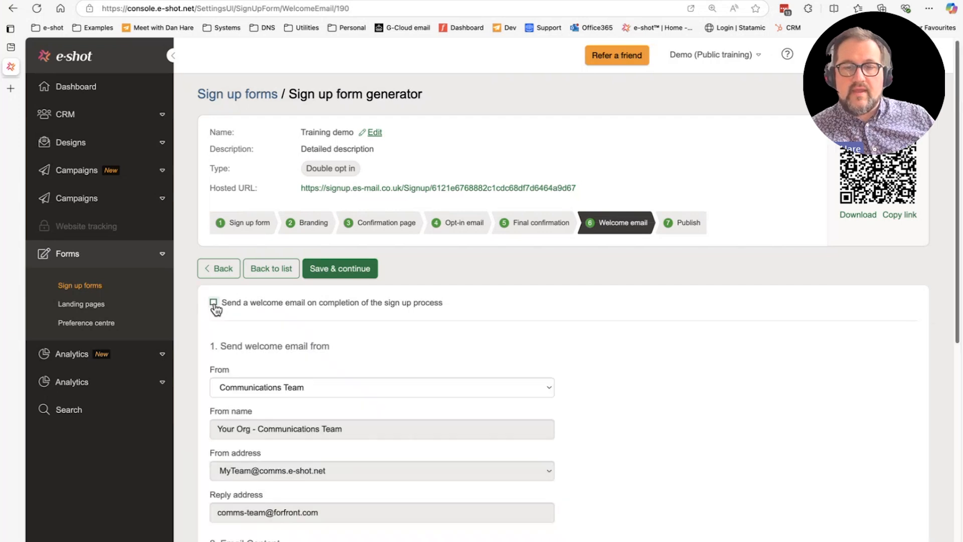
{"action": "scroll", "coordinate": [277, 446], "scroll_direction": "down", "scroll_amount": 3}
{"action": "scroll", "coordinate": [276, 447], "scroll_direction": "down", "scroll_amount": 4}
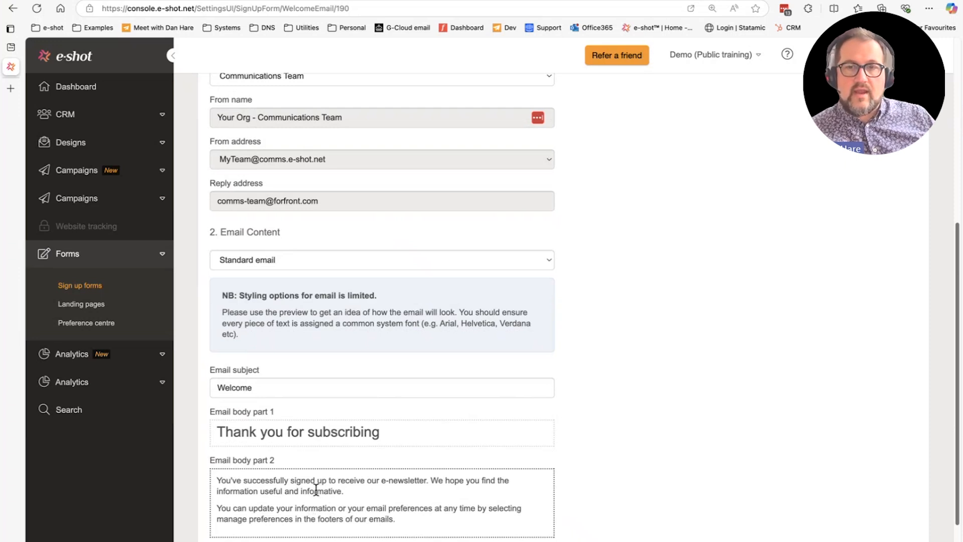
{"action": "scroll", "coordinate": [315, 363], "scroll_direction": "up", "scroll_amount": 2}
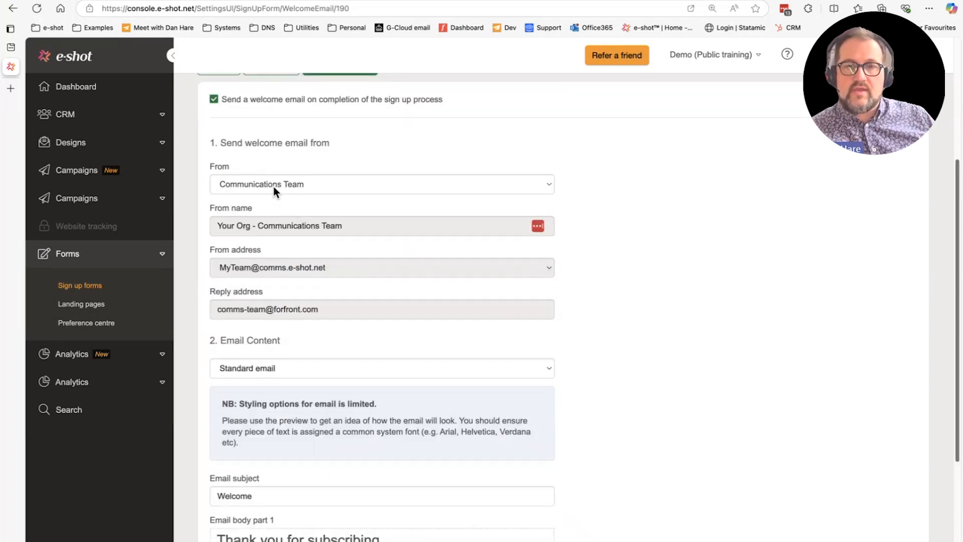
{"action": "left_click", "coordinate": [273, 187]}
{"action": "left_click", "coordinate": [269, 183]}
{"action": "scroll", "coordinate": [291, 143], "scroll_direction": "up", "scroll_amount": 1}
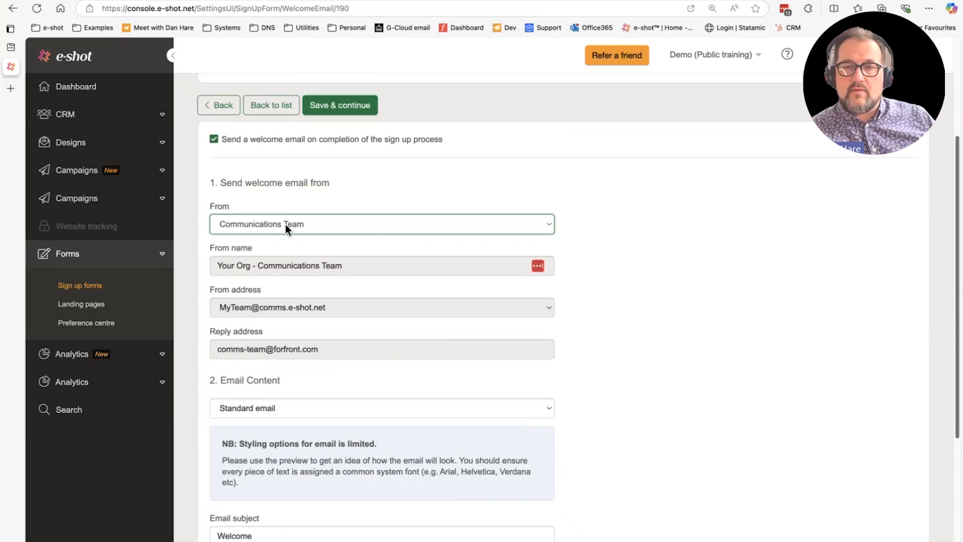
{"action": "scroll", "coordinate": [273, 338], "scroll_direction": "down", "scroll_amount": 3}
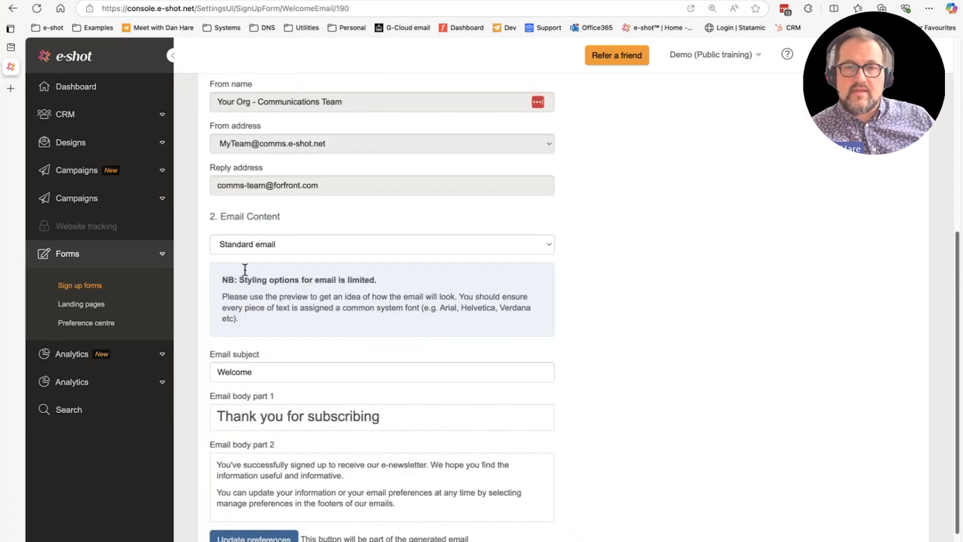
Review the welcome email's content options, keep Standard email, and save it to continue to publishing.
{"action": "left_click", "coordinate": [260, 243]}
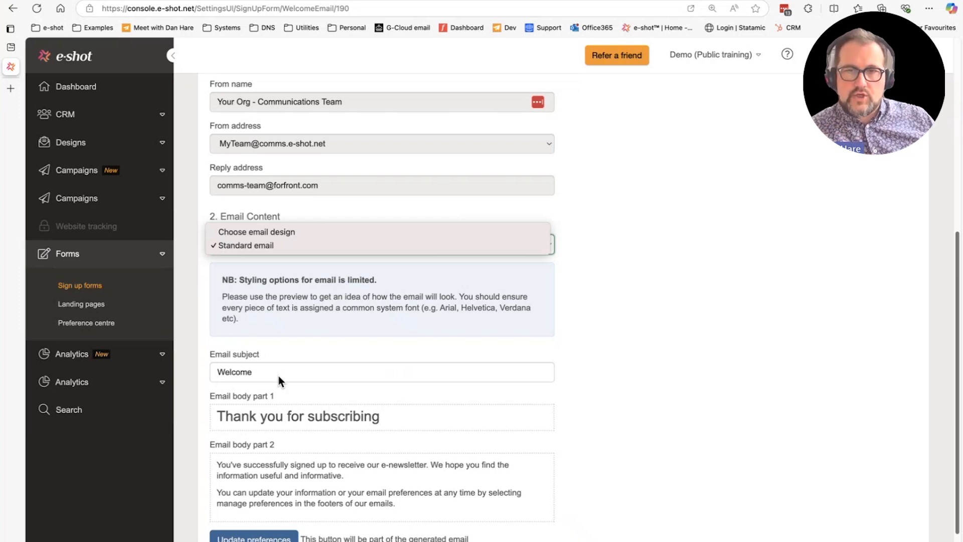
{"action": "scroll", "coordinate": [313, 317], "scroll_direction": "up", "scroll_amount": 10}
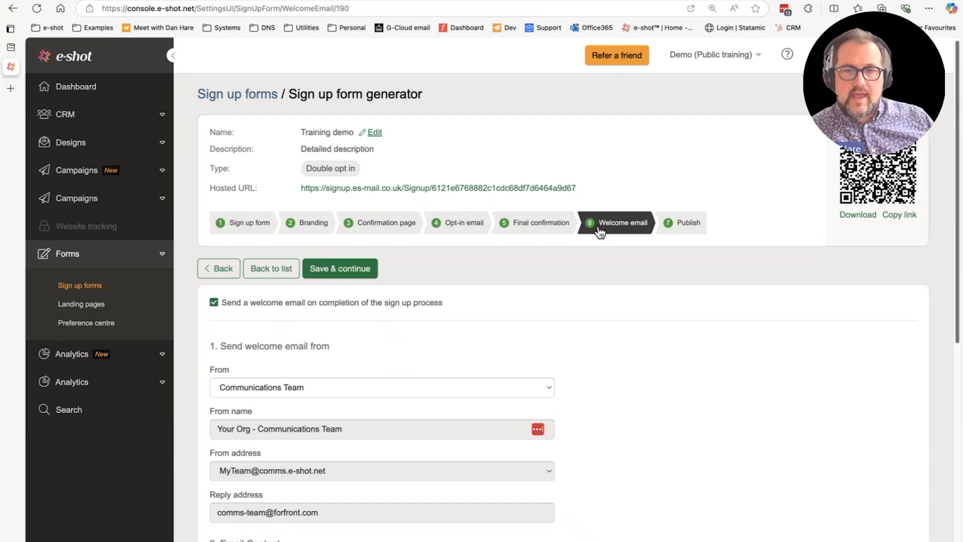
{"action": "scroll", "coordinate": [318, 404], "scroll_direction": "down", "scroll_amount": 3}
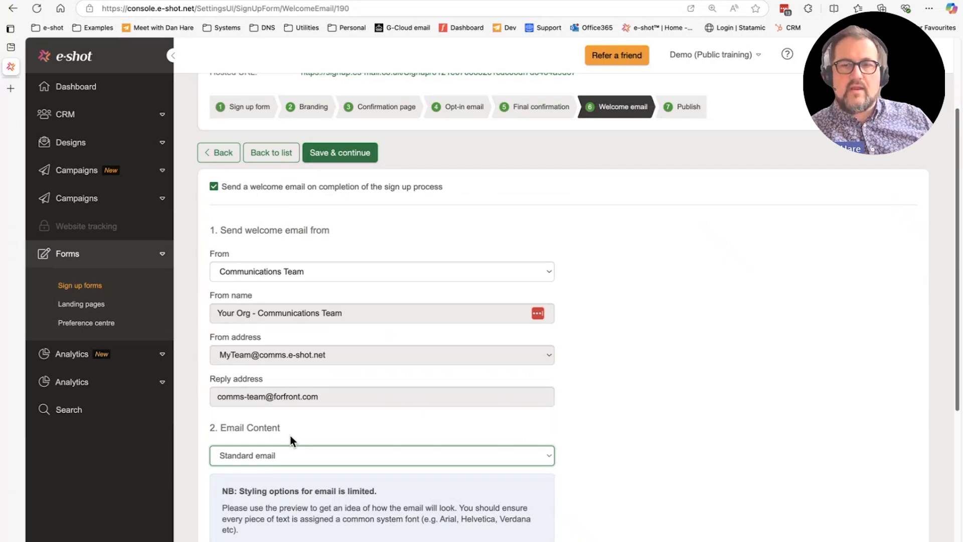
{"action": "left_click", "coordinate": [291, 452]}
{"action": "left_click", "coordinate": [435, 237]}
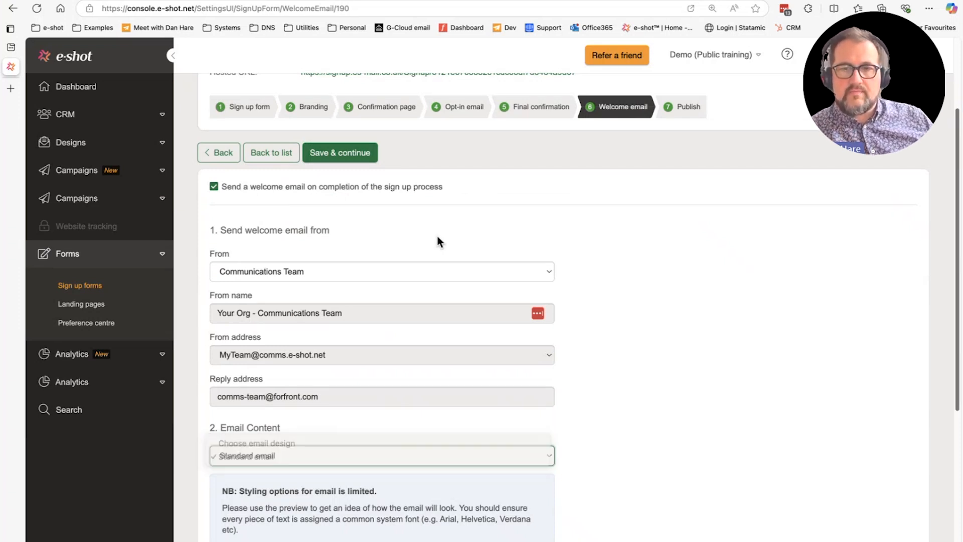
{"action": "scroll", "coordinate": [323, 410], "scroll_direction": "down", "scroll_amount": 5}
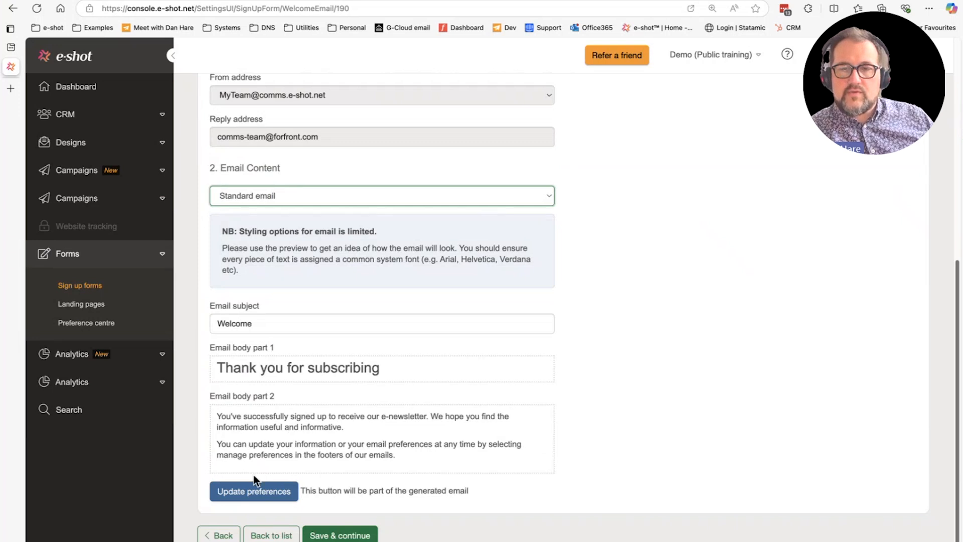
{"action": "left_click", "coordinate": [341, 537]}
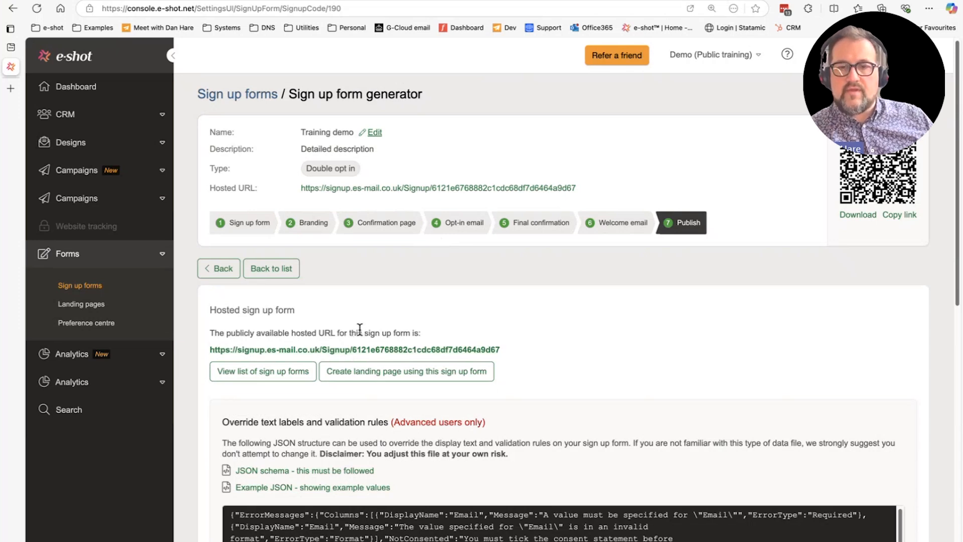
View the hosted sign up form at its public URL, check its fields and preferences, and return to the form generator.
{"action": "scroll", "coordinate": [358, 333], "scroll_direction": "down", "scroll_amount": 1}
{"action": "scroll", "coordinate": [311, 327], "scroll_direction": "down", "scroll_amount": 2}
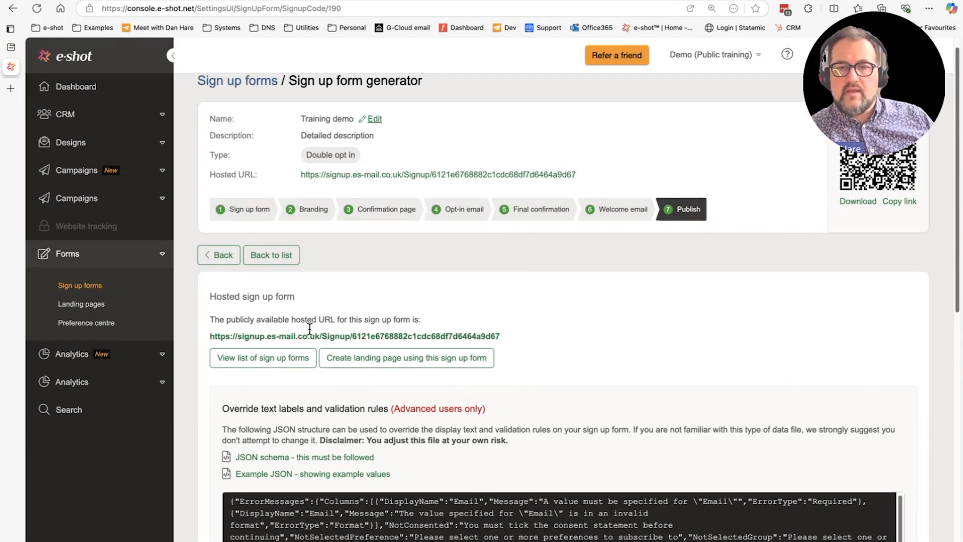
{"action": "scroll", "coordinate": [309, 329], "scroll_direction": "up", "scroll_amount": 3}
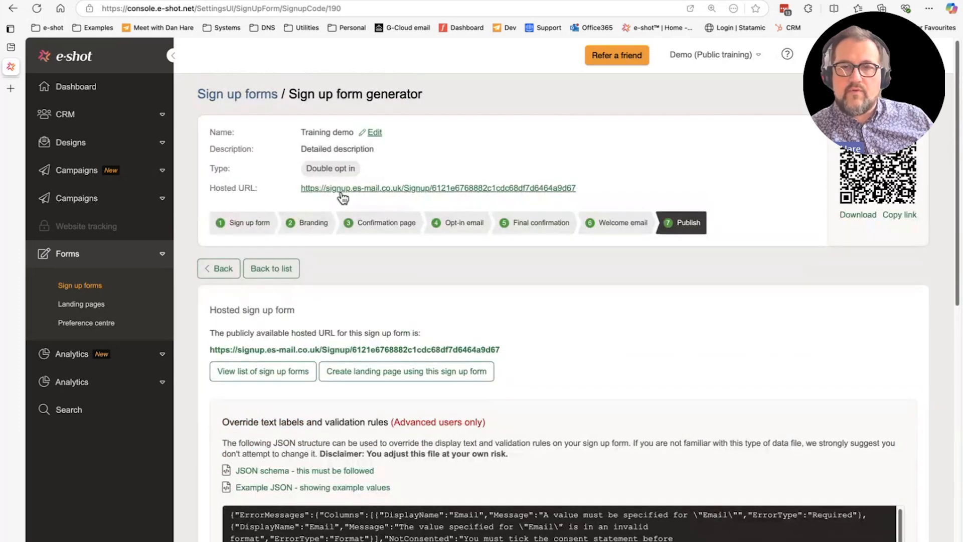
{"action": "left_click", "coordinate": [379, 190]}
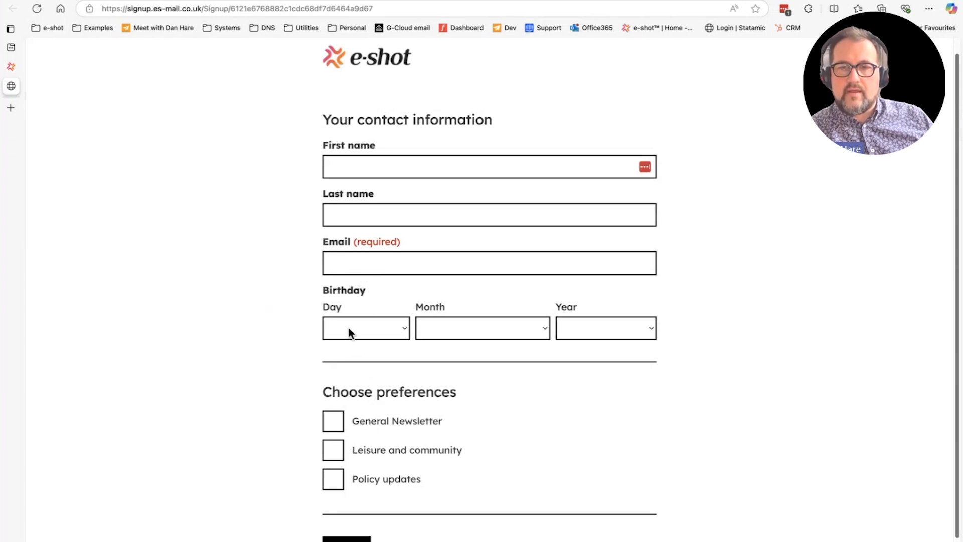
{"action": "scroll", "coordinate": [349, 331], "scroll_direction": "down", "scroll_amount": 1}
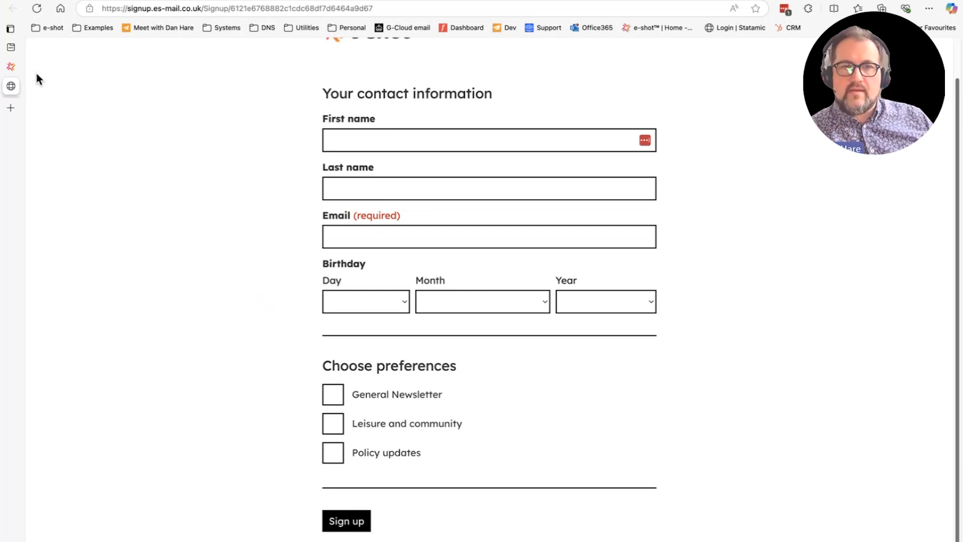
{"action": "left_click", "coordinate": [10, 67]}
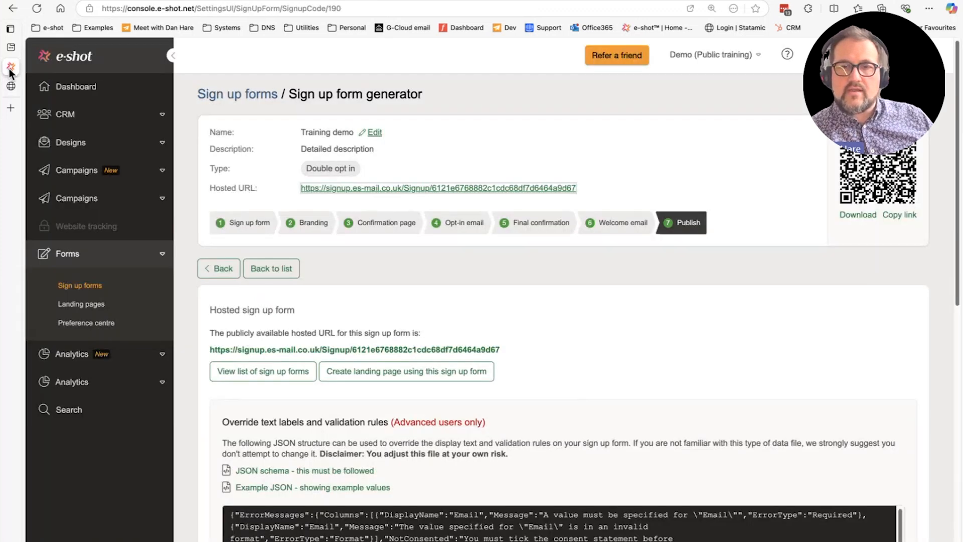
Remove Birthday from the sign up form's selected data fields.
{"action": "left_click", "coordinate": [254, 226]}
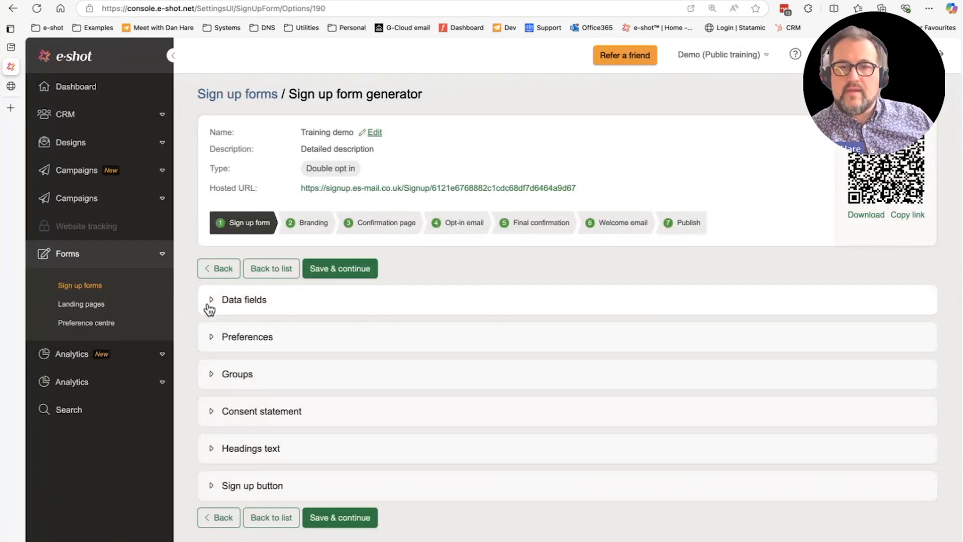
{"action": "left_click", "coordinate": [211, 300]}
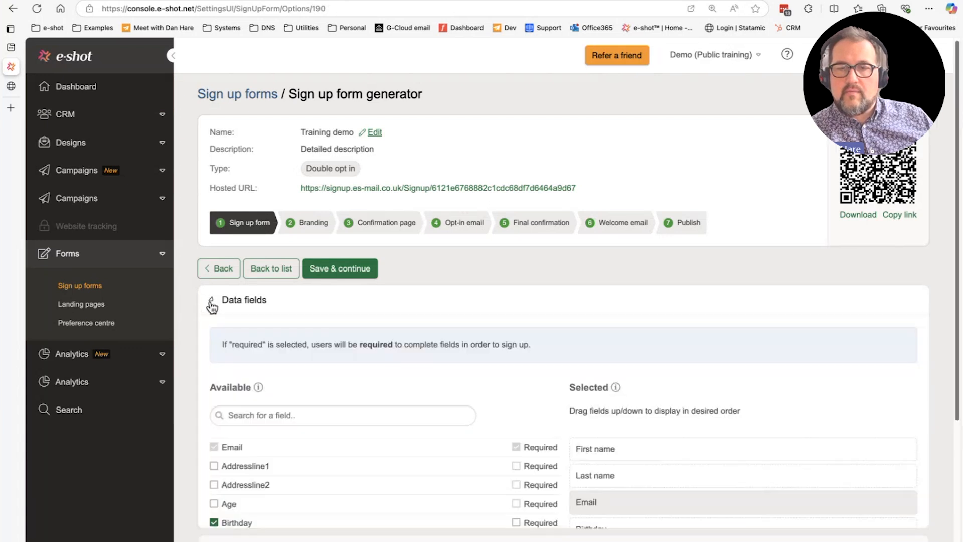
{"action": "scroll", "coordinate": [251, 376], "scroll_direction": "down", "scroll_amount": 1}
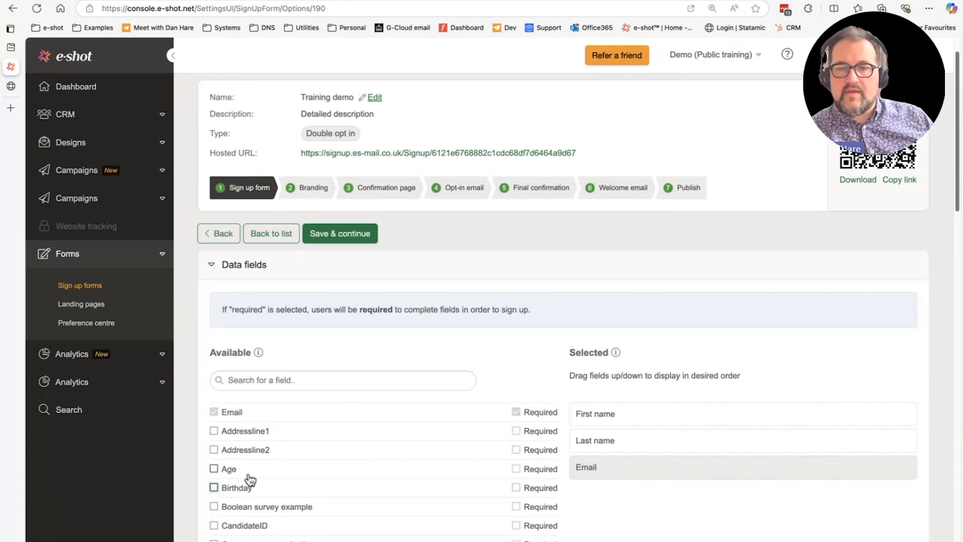
{"action": "left_click", "coordinate": [214, 488]}
Set the sign up button text to "Subscribe" and save the sign up form settings.
{"action": "scroll", "coordinate": [225, 467], "scroll_direction": "down", "scroll_amount": 15}
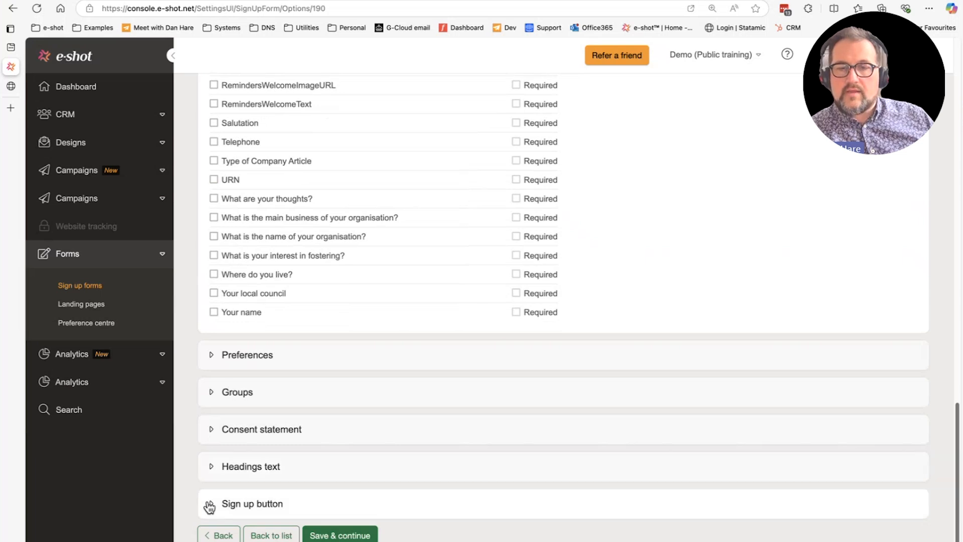
{"action": "left_click", "coordinate": [208, 504]}
{"action": "triple_click", "coordinate": [242, 491]}
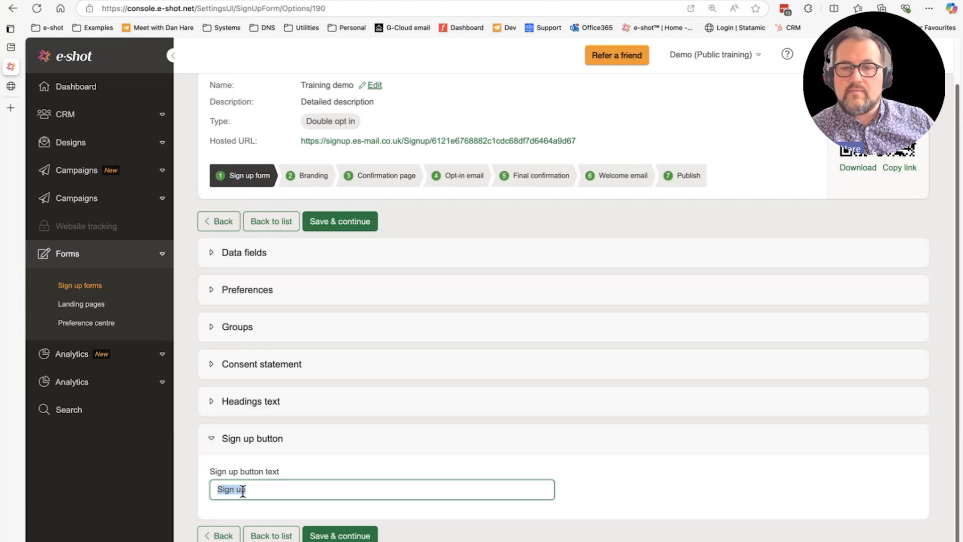
{"action": "type", "text": "Su"}
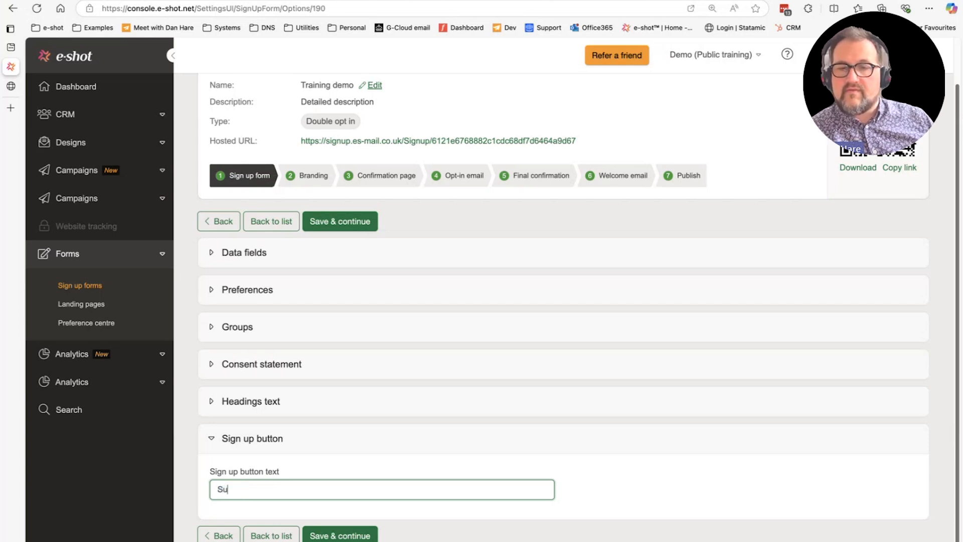
{"action": "type", "text": "bscrib"}
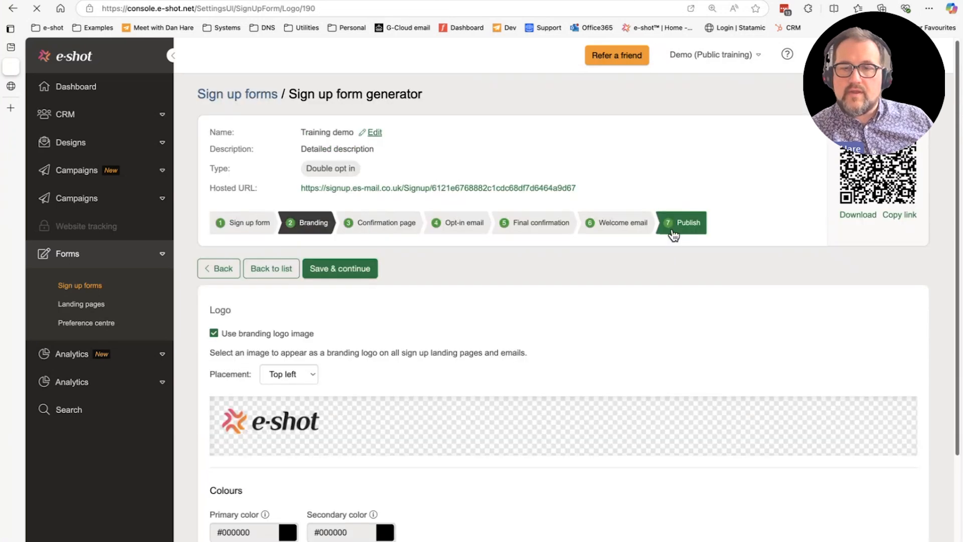
Go to the Publish stage and save the hosted sign up form to apply the changes.
{"action": "left_click", "coordinate": [672, 228]}
{"action": "scroll", "coordinate": [251, 254], "scroll_direction": "down", "scroll_amount": 10}
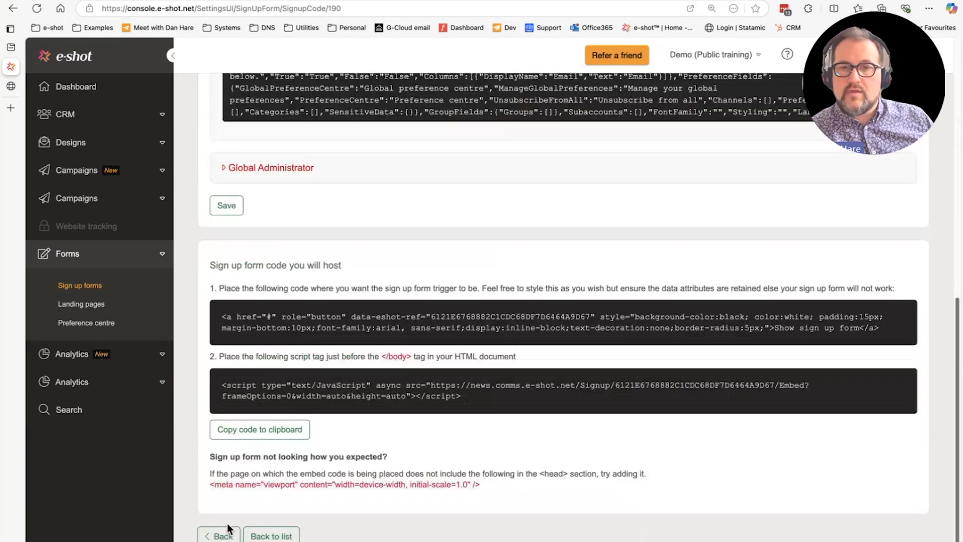
{"action": "left_click", "coordinate": [218, 206]}
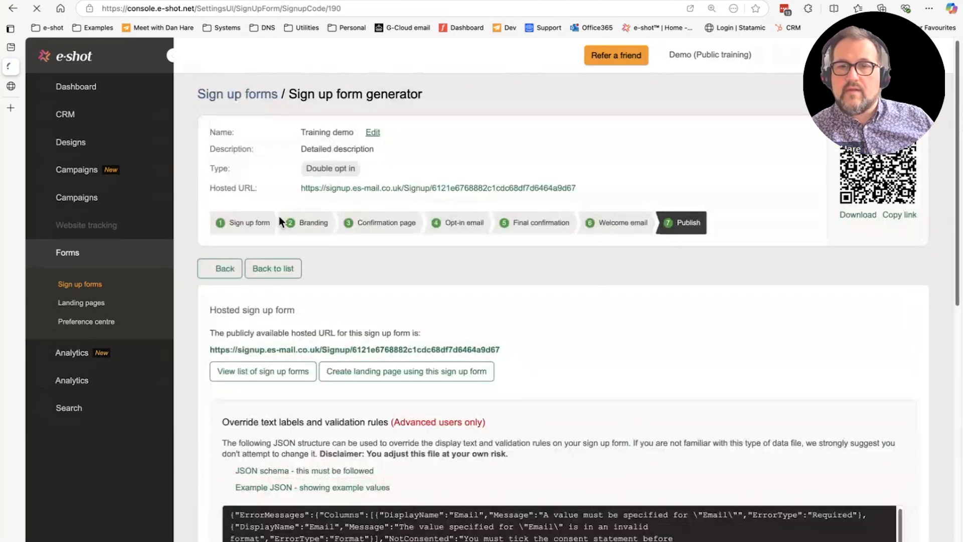
Check the updated fields and button text on the hosted sign up form, and return to the Publish stage.
{"action": "left_click", "coordinate": [357, 188]}
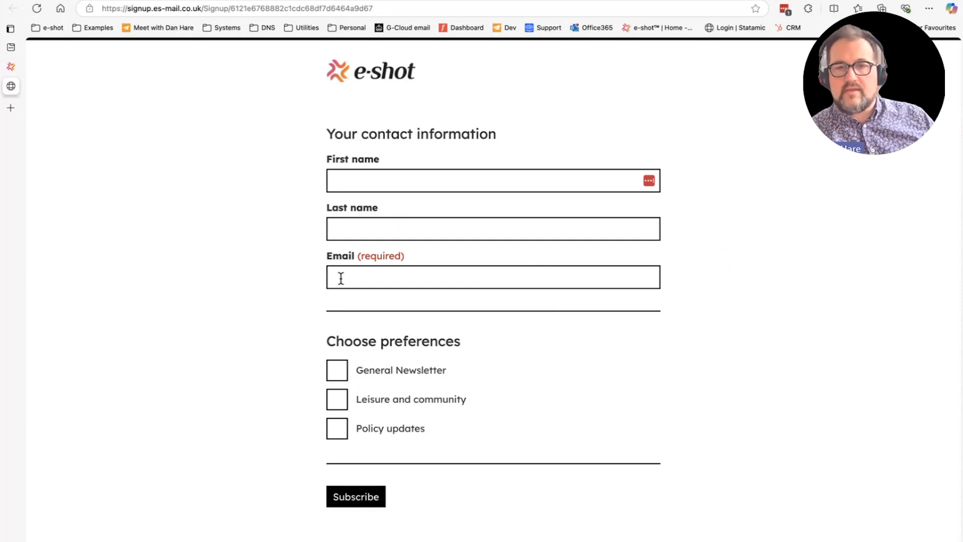
{"action": "mouse_move", "coordinate": [9, 69]}
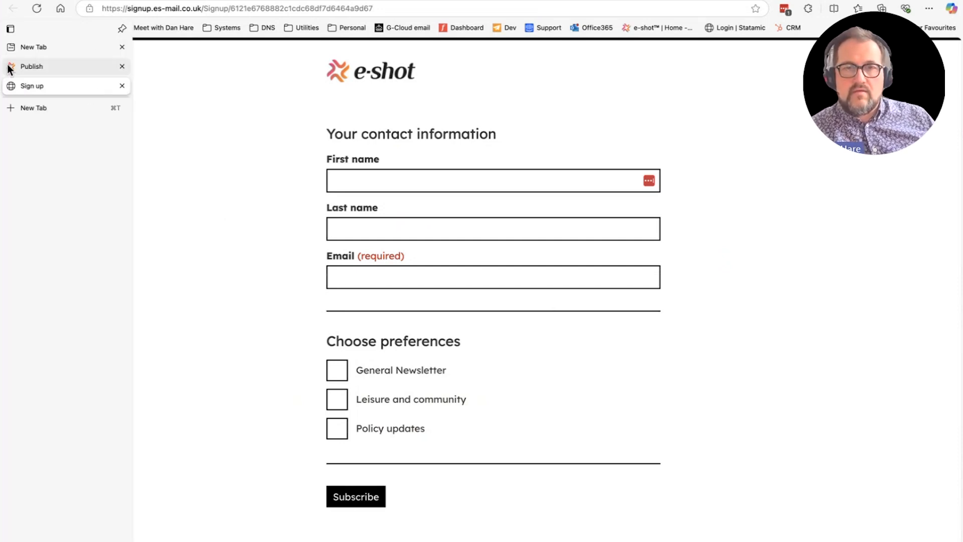
{"action": "left_click", "coordinate": [10, 68]}
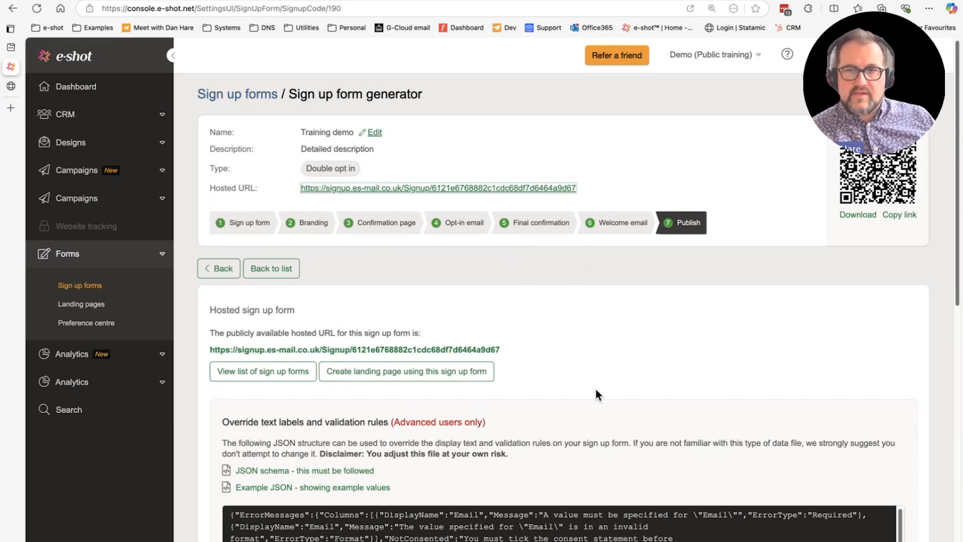
{"action": "scroll", "coordinate": [603, 418], "scroll_direction": "down", "scroll_amount": 1}
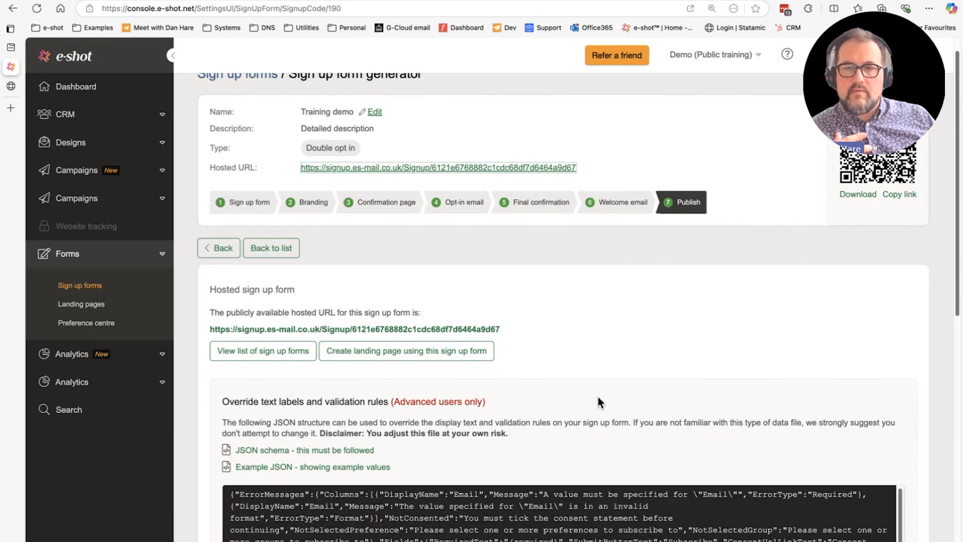
{"action": "scroll", "coordinate": [582, 371], "scroll_direction": "down", "scroll_amount": 1}
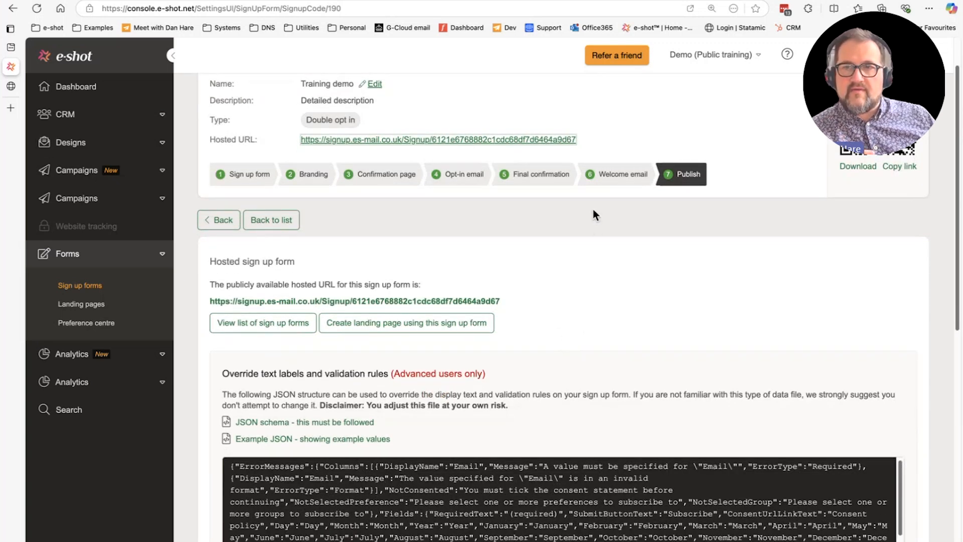
Clone the "Training demo" sign up form in the sign up forms list and open the copy for editing.
{"action": "left_click", "coordinate": [688, 59]}
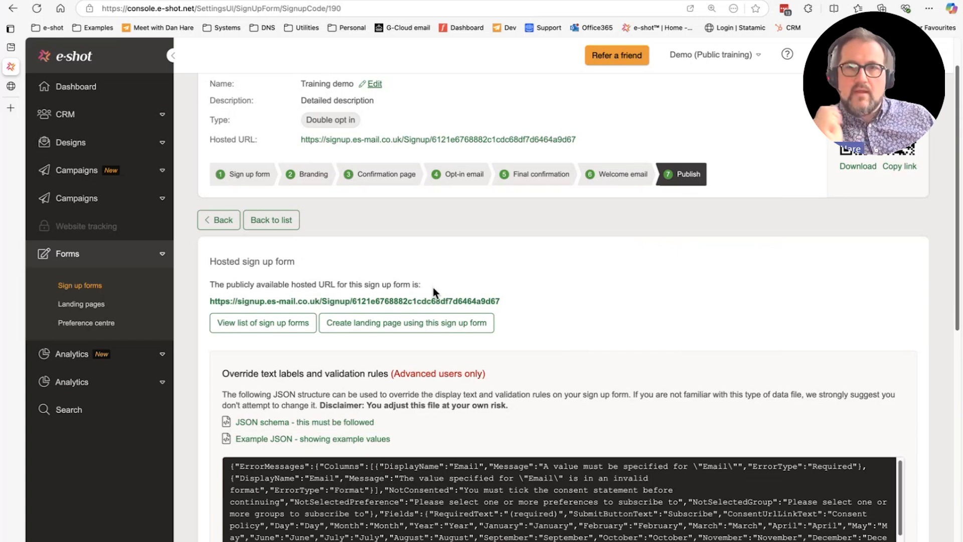
{"action": "scroll", "coordinate": [375, 149], "scroll_direction": "up", "scroll_amount": 1}
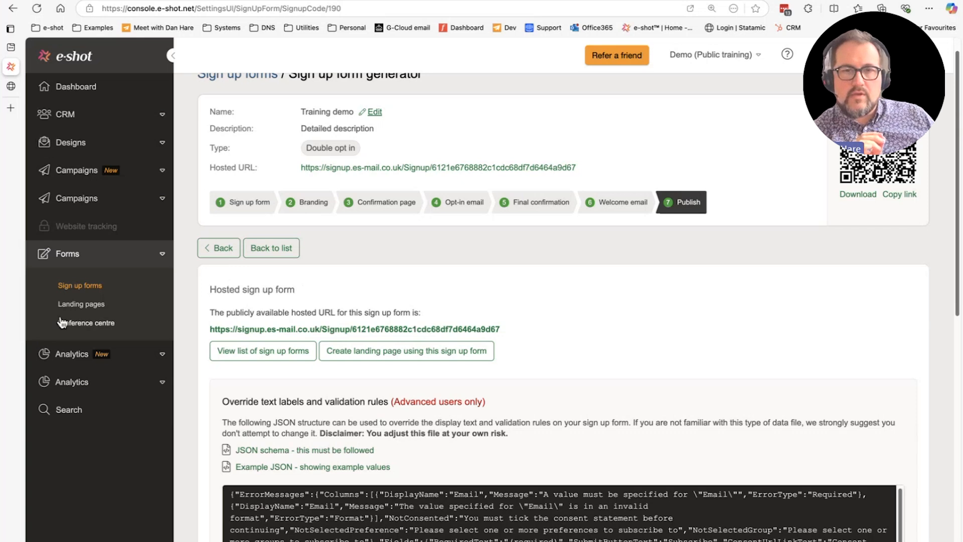
{"action": "left_click", "coordinate": [91, 288]}
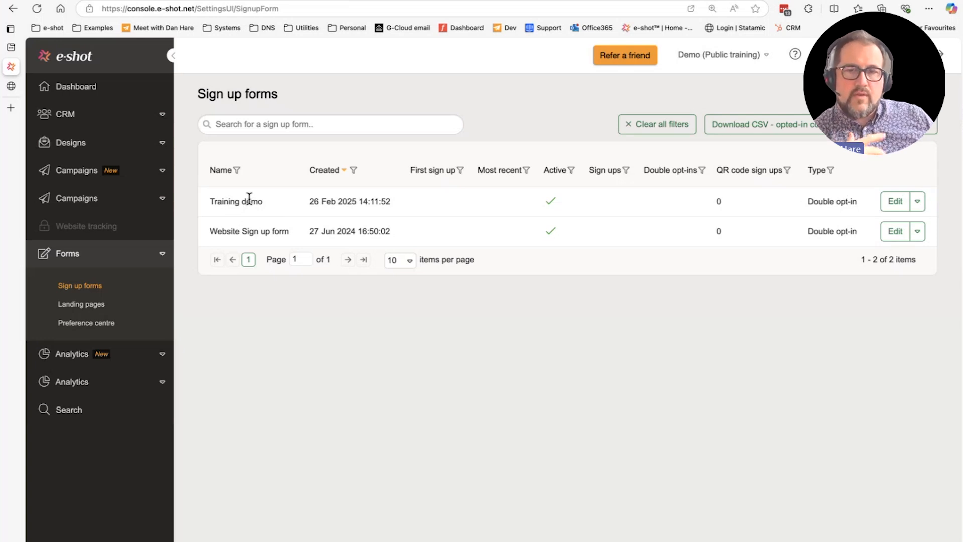
{"action": "mouse_move", "coordinate": [244, 202]}
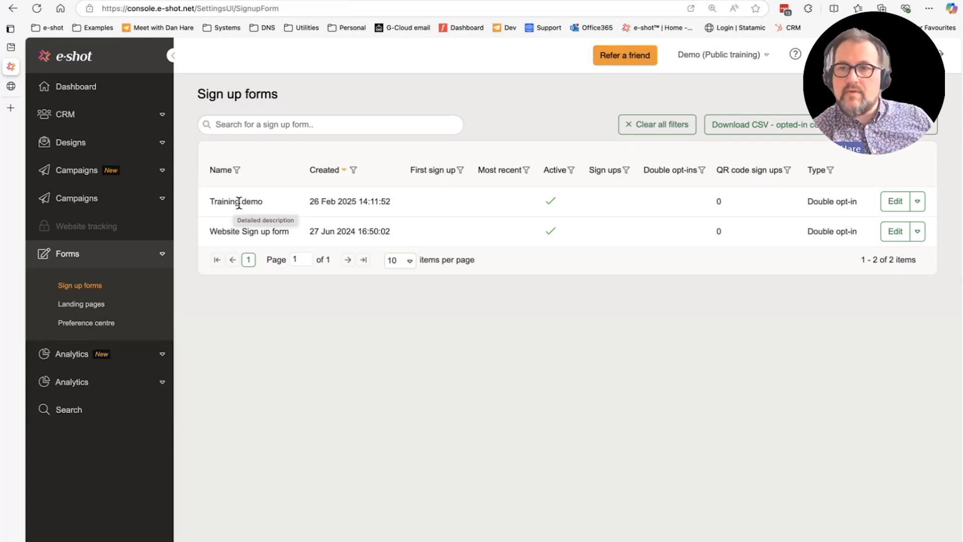
{"action": "left_click", "coordinate": [921, 202]}
{"action": "left_click", "coordinate": [875, 238]}
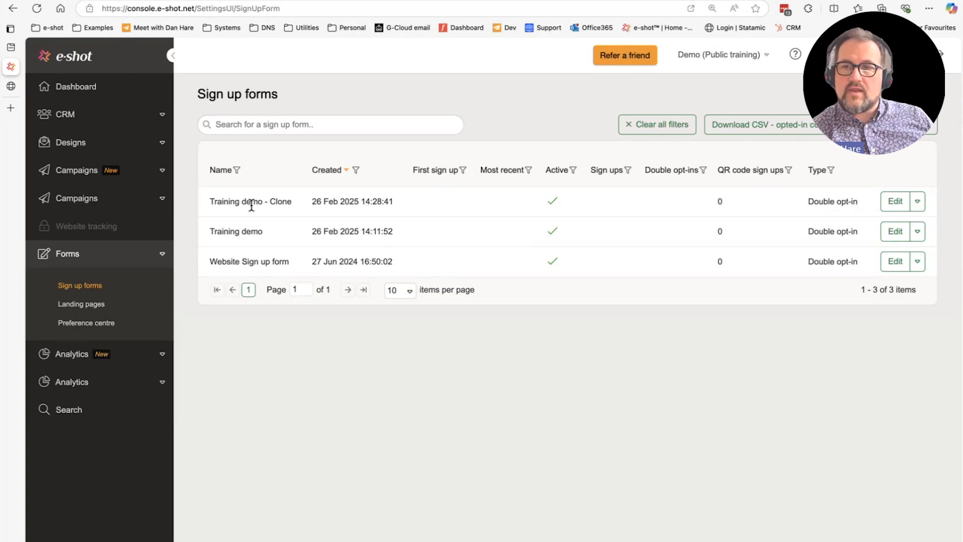
{"action": "left_click", "coordinate": [894, 201]}
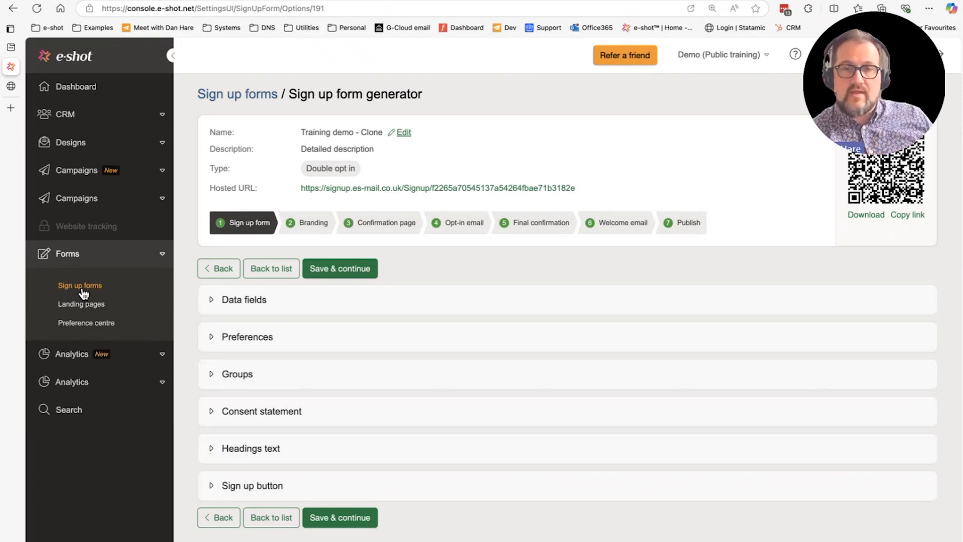
Open the preview of General Preference Centre form 2024 and examine its contact details, preferences and unsubscribe option.
{"action": "left_click", "coordinate": [85, 324]}
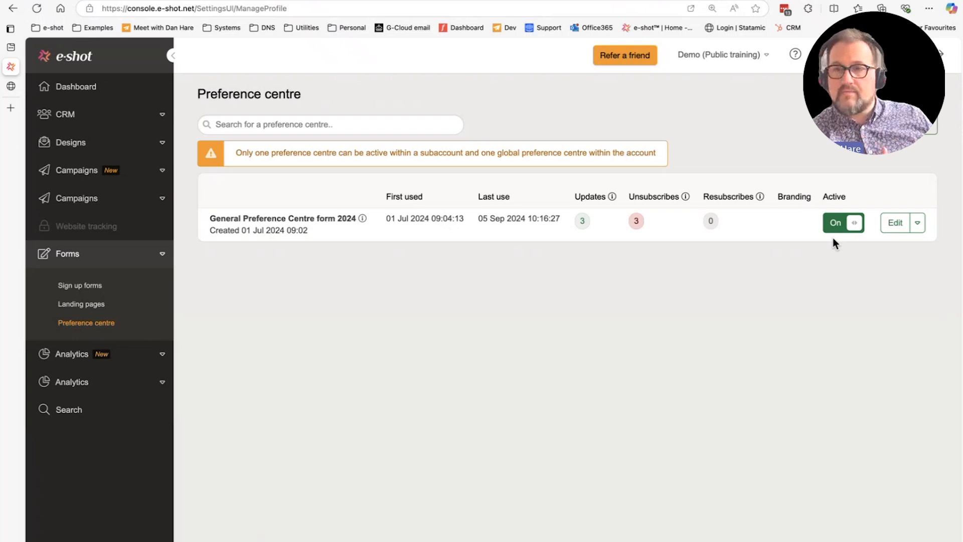
{"action": "left_click", "coordinate": [917, 222]}
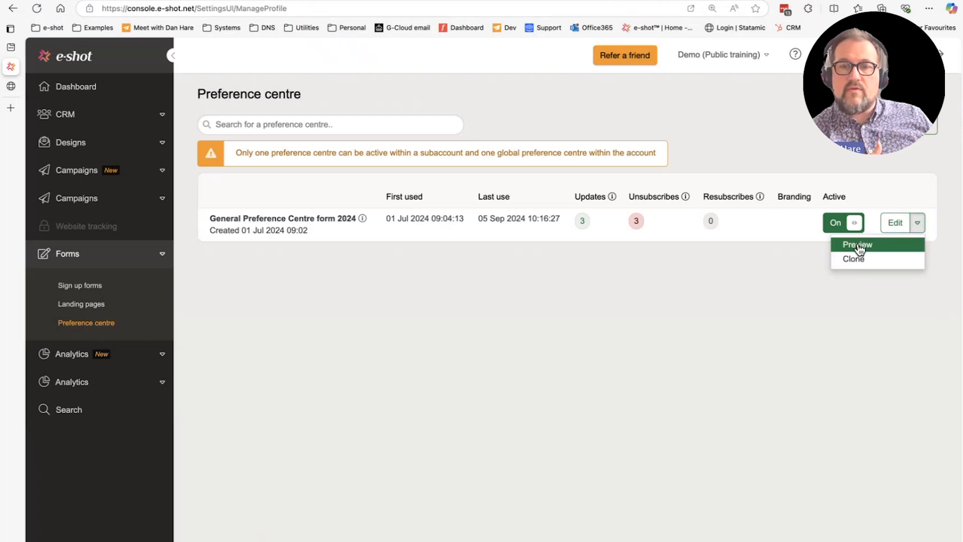
{"action": "left_click", "coordinate": [859, 245]}
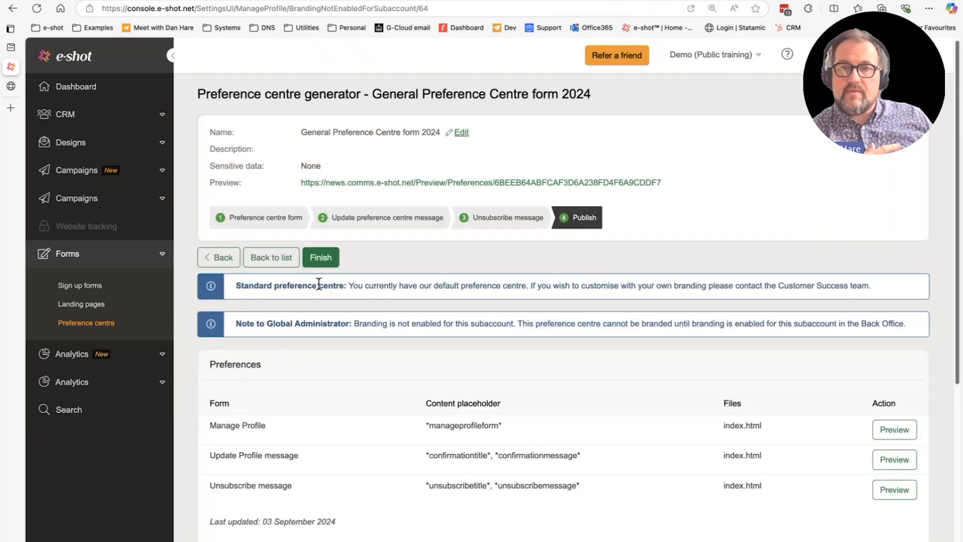
{"action": "left_click", "coordinate": [337, 185]}
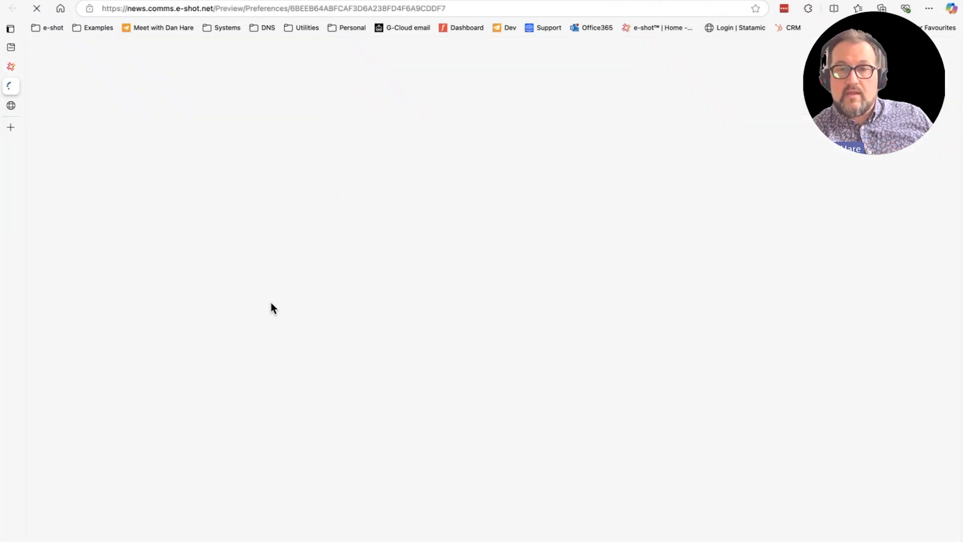
{"action": "scroll", "coordinate": [352, 260], "scroll_direction": "down", "scroll_amount": 5}
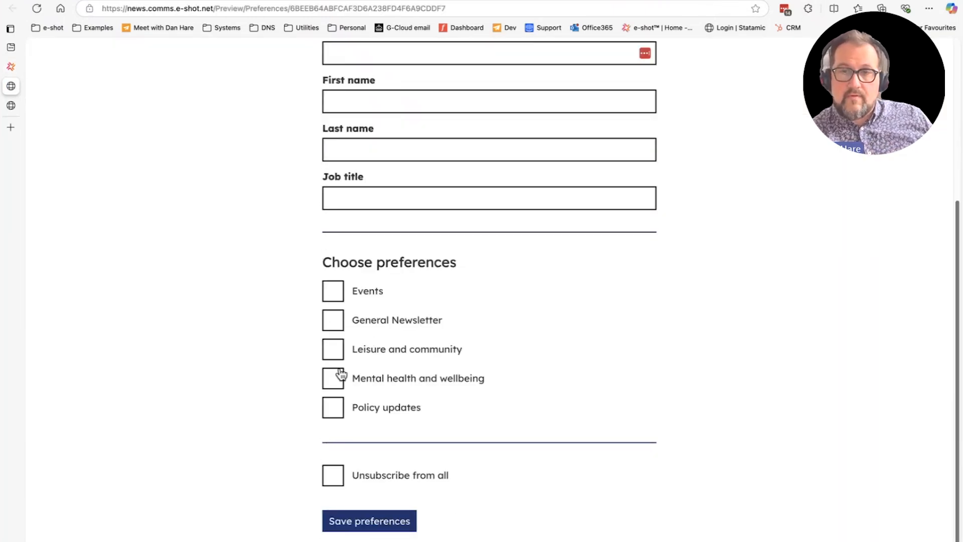
{"action": "scroll", "coordinate": [358, 178], "scroll_direction": "up", "scroll_amount": 1}
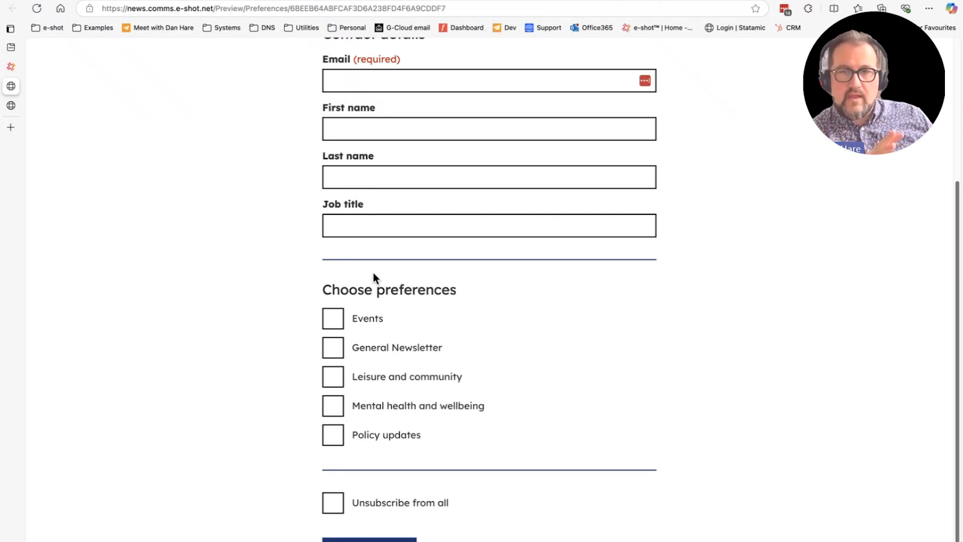
{"action": "scroll", "coordinate": [335, 223], "scroll_direction": "down", "scroll_amount": 1}
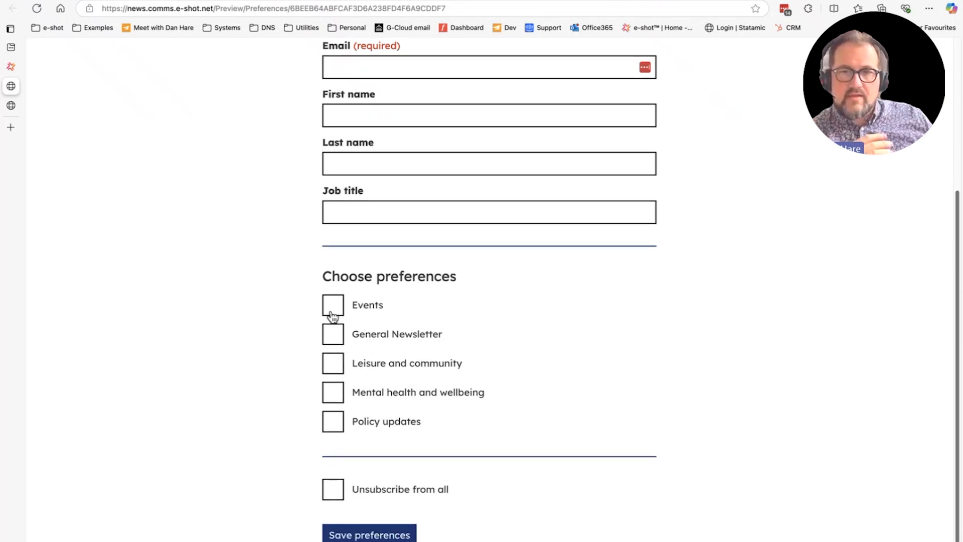
Try the preview's preference choices by selecting Events, Leisure and community and Policy updates, and deselecting Events.
{"action": "left_click", "coordinate": [333, 305]}
{"action": "left_click", "coordinate": [333, 363]}
{"action": "left_click", "coordinate": [334, 421]}
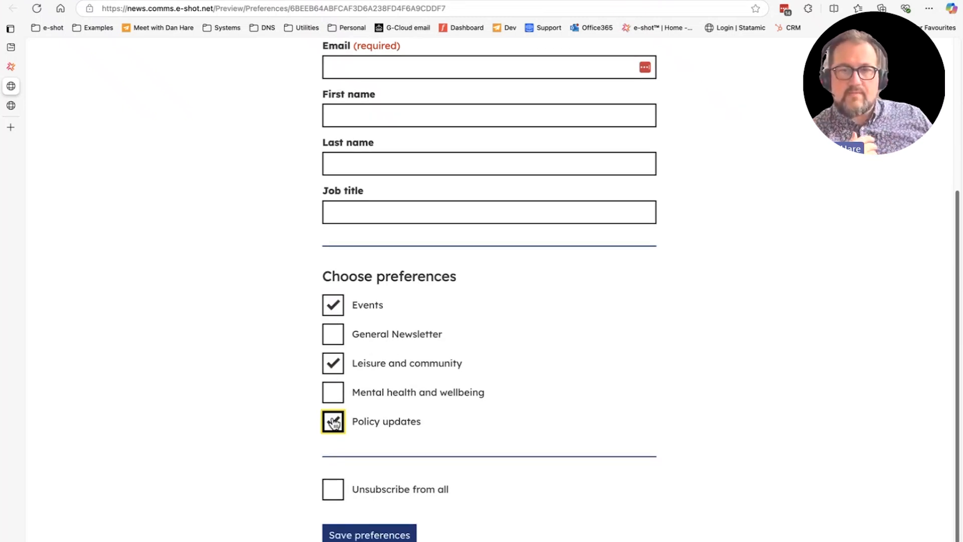
{"action": "left_click", "coordinate": [335, 311]}
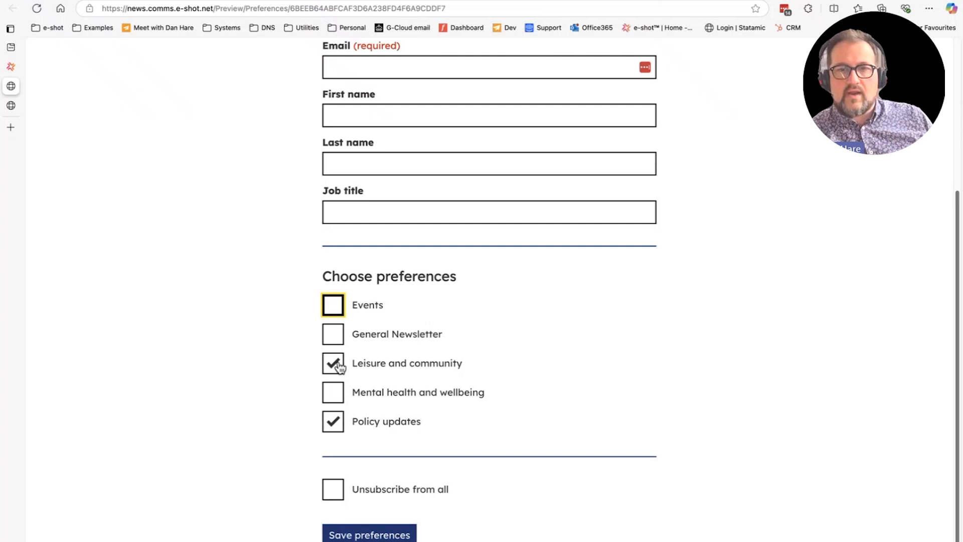
{"action": "scroll", "coordinate": [279, 281], "scroll_direction": "up", "scroll_amount": 2}
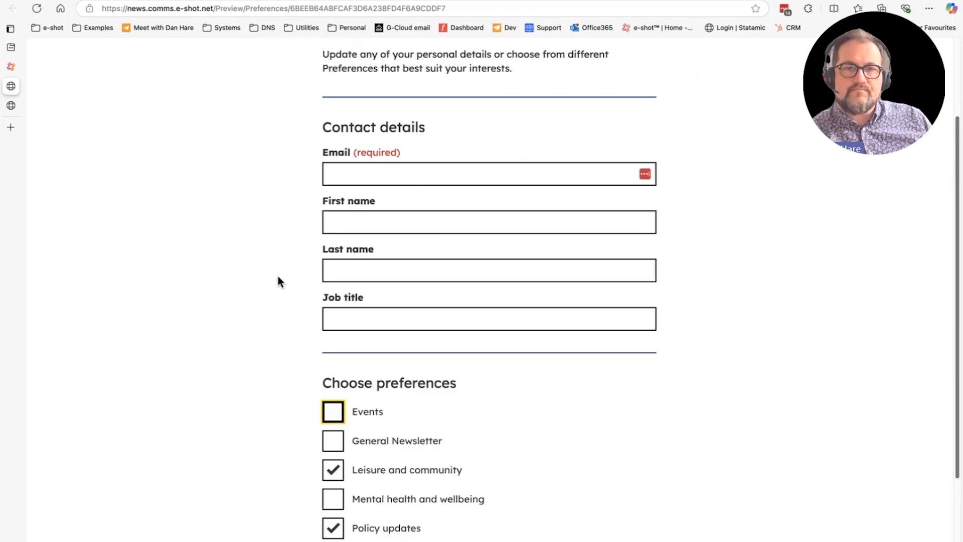
Return to the e-shot console, reopen "Training demo - Clone", and review its Branding and Confirmation page stages before returning to the Sign up form stage.
{"action": "left_click", "coordinate": [16, 66]}
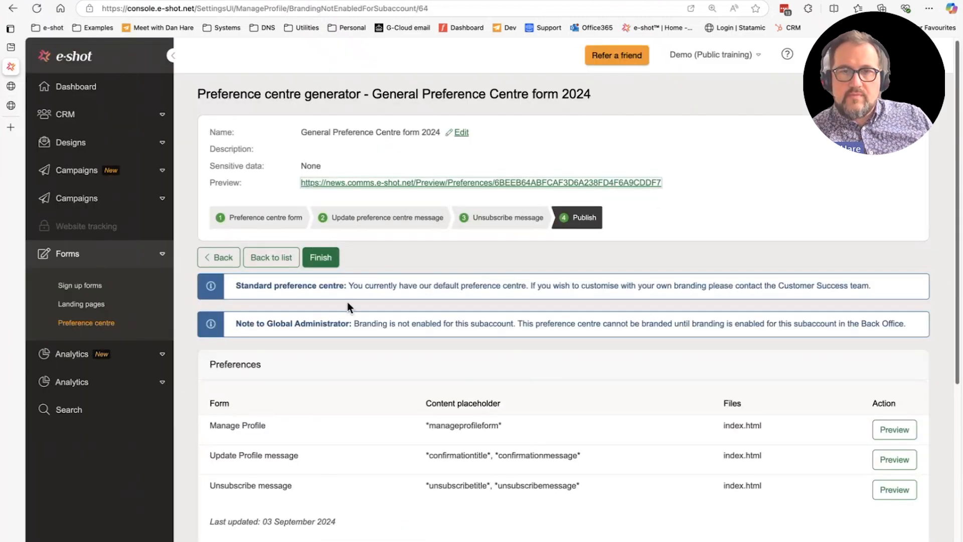
{"action": "left_click", "coordinate": [86, 291]}
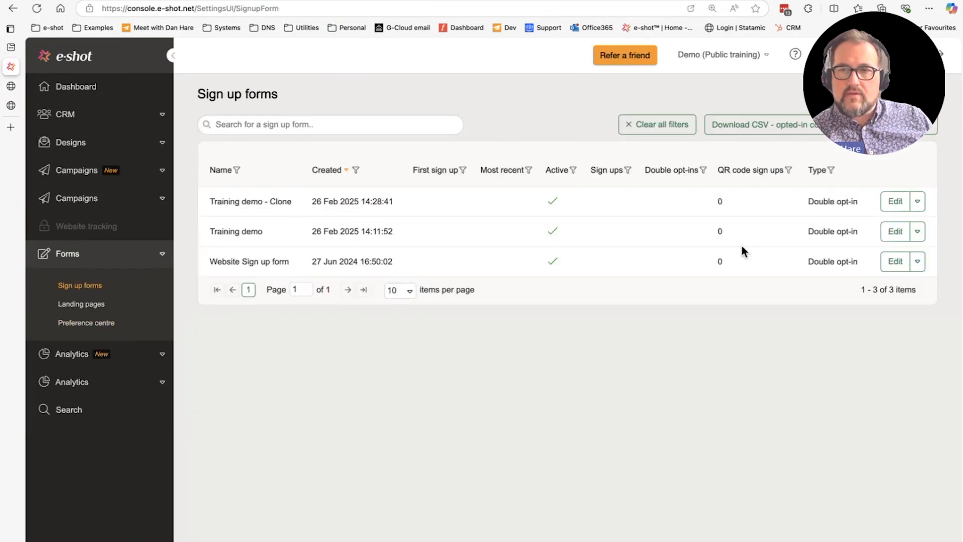
{"action": "left_click", "coordinate": [899, 193]}
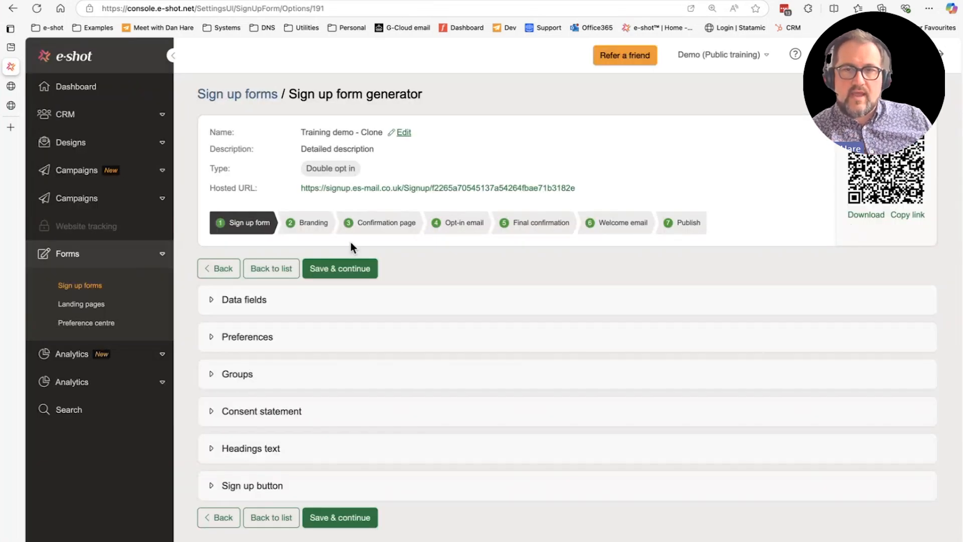
{"action": "left_click", "coordinate": [318, 228]}
{"action": "left_click", "coordinate": [377, 223]}
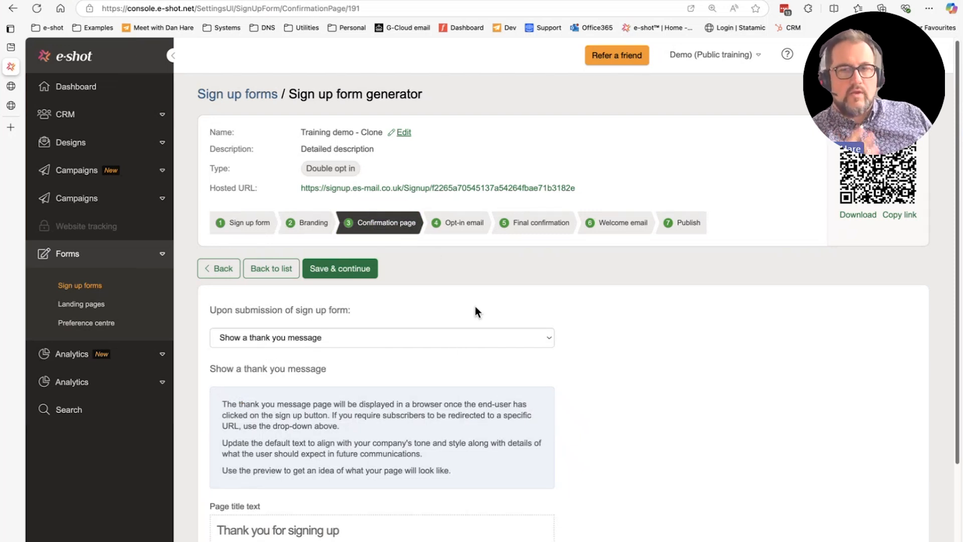
{"action": "left_click", "coordinate": [260, 235]}
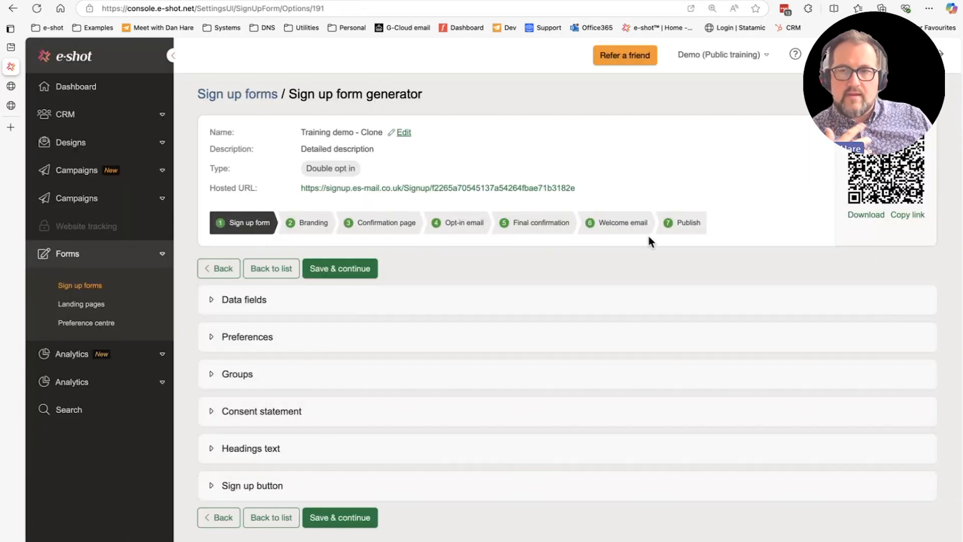
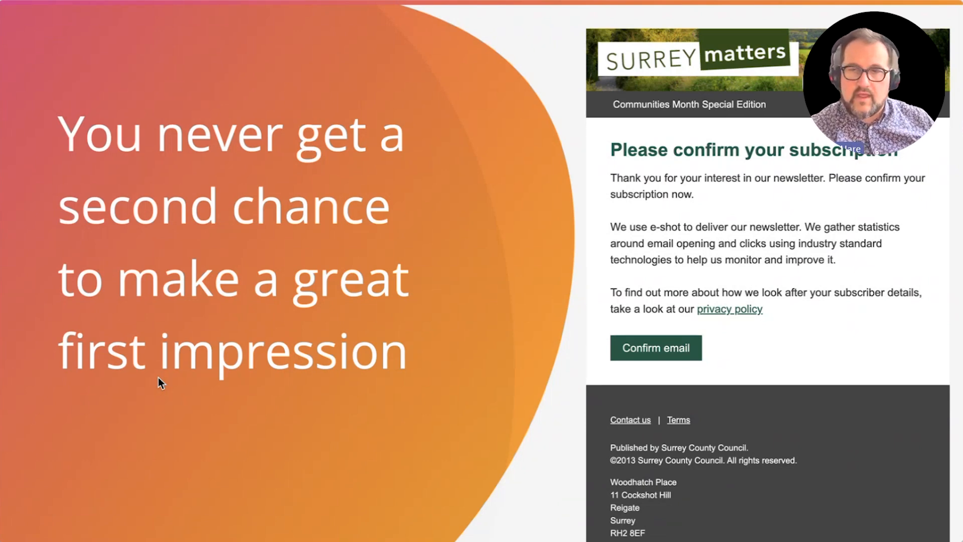
{"action": "key", "text": "Right"}
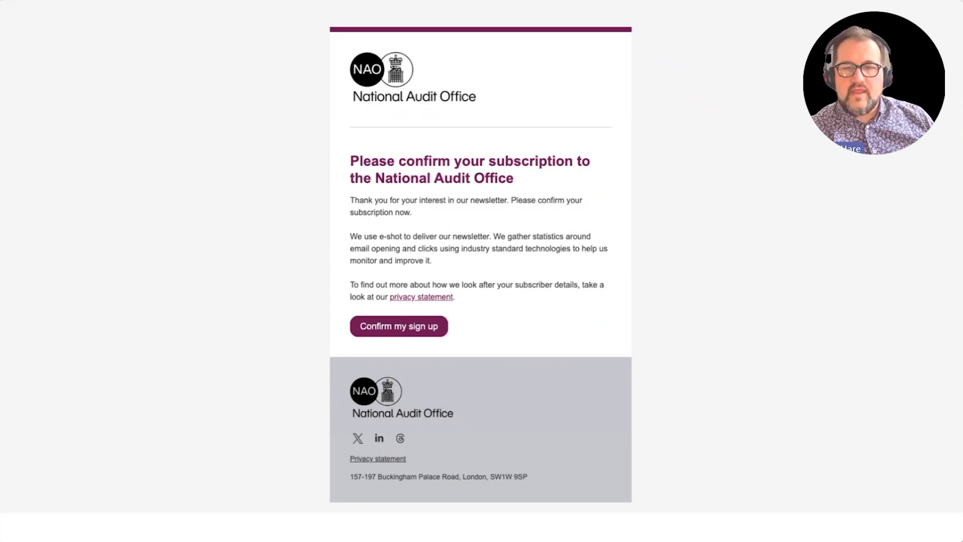
{"action": "key", "text": "Right"}
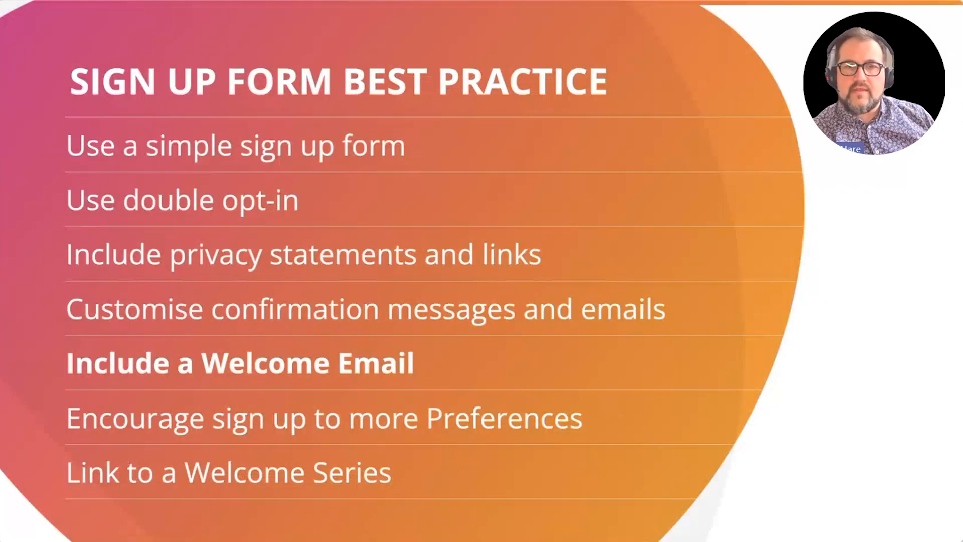
Switch back to the e-shot console in the browser and open the Confirmation page stage of "Training demo - Clone".
{"action": "key", "text": "alt+Tab"}
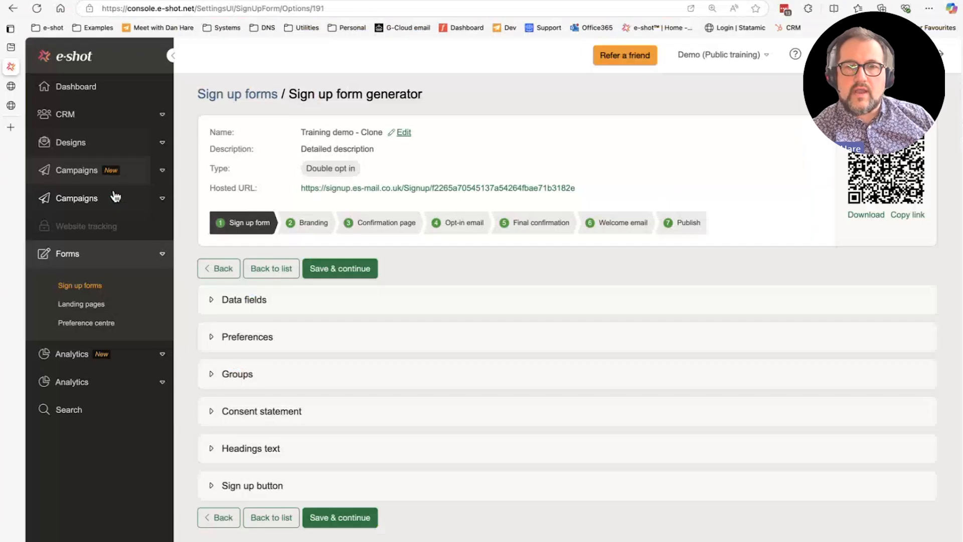
{"action": "left_click", "coordinate": [83, 286]}
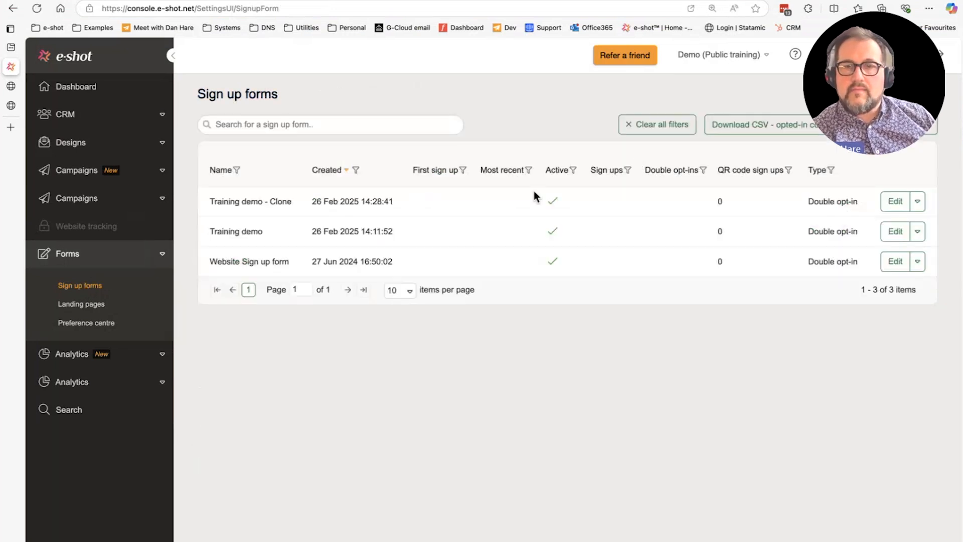
{"action": "left_click", "coordinate": [895, 203]}
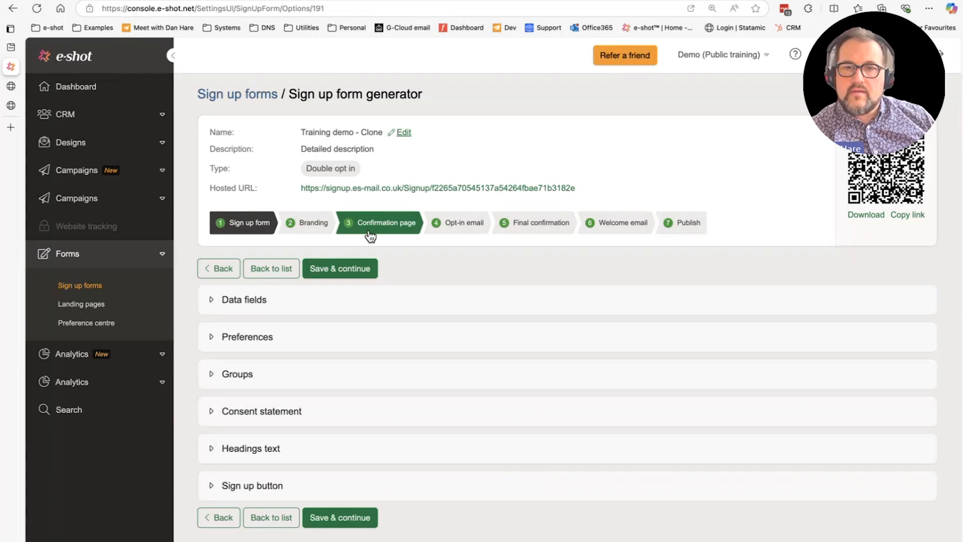
{"action": "left_click", "coordinate": [380, 225]}
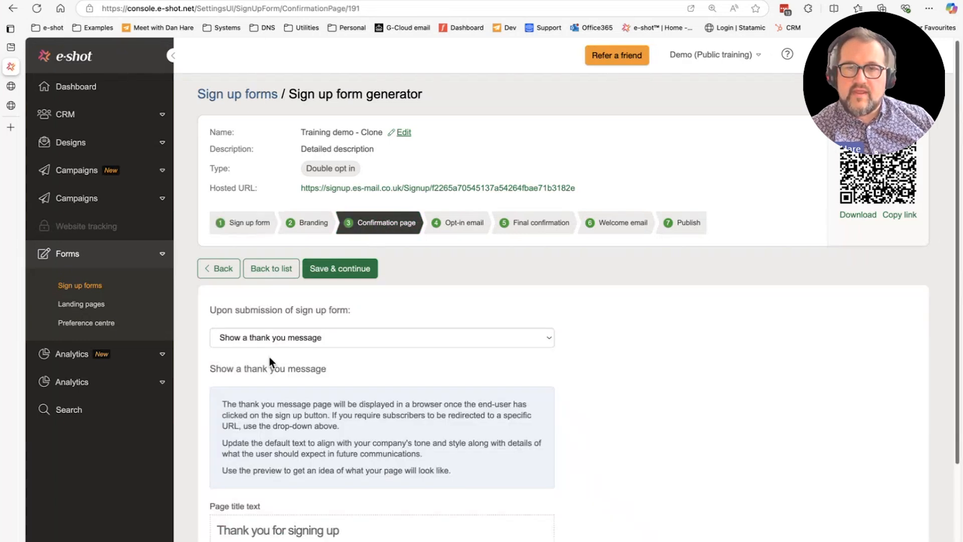
Try Redirect to URL as the form's submission action, restore Show a thank you message, and save the confirmation page.
{"action": "left_click", "coordinate": [273, 338]}
{"action": "left_click", "coordinate": [281, 354]}
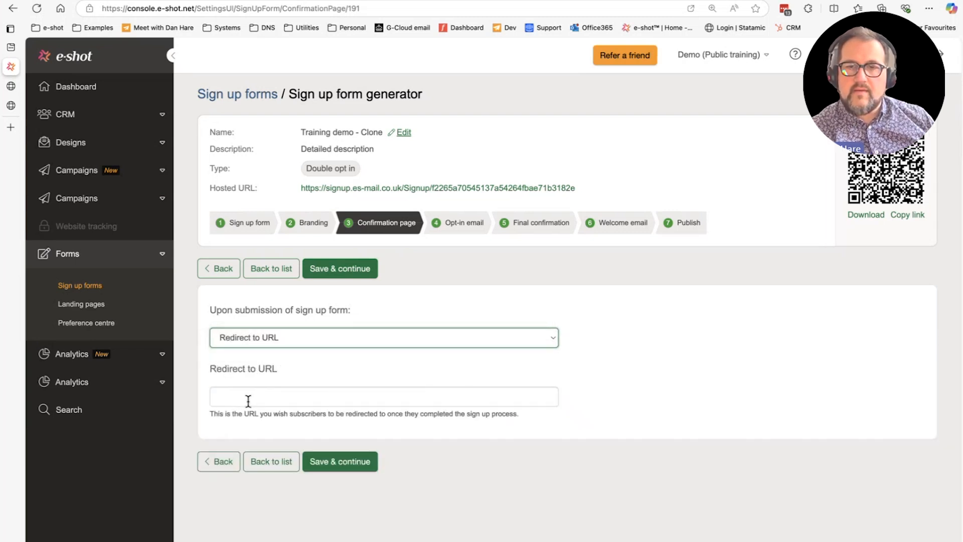
{"action": "left_click", "coordinate": [282, 337]}
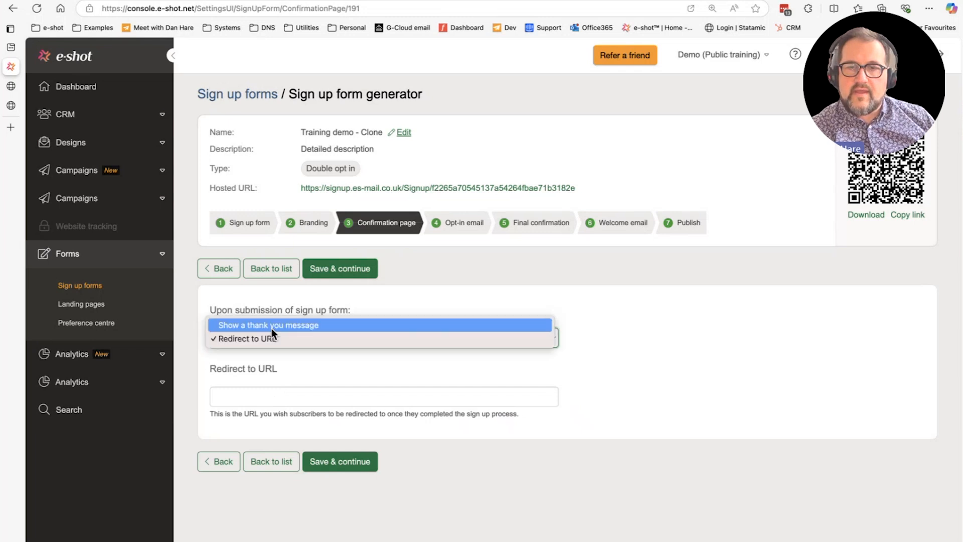
{"action": "left_click", "coordinate": [269, 324]}
{"action": "left_click", "coordinate": [342, 270]}
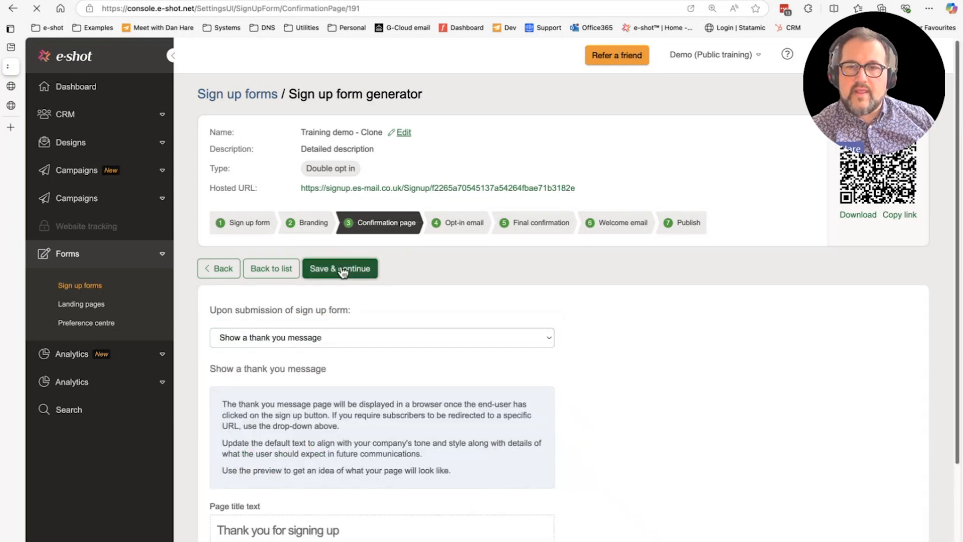
Try Choose email design as the opt-in email's content on "Training demo - Clone", open the design chooser and cancel it.
{"action": "scroll", "coordinate": [317, 326], "scroll_direction": "down", "scroll_amount": 1}
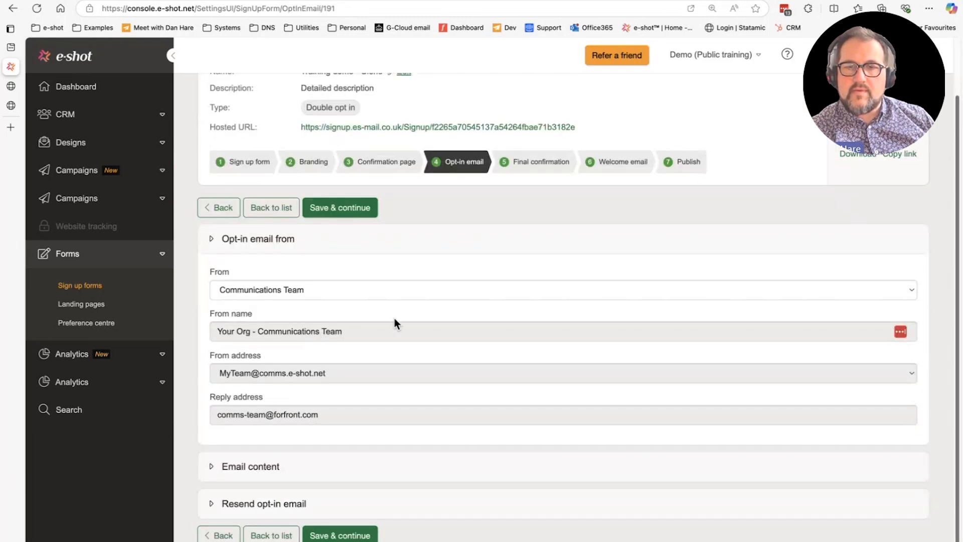
{"action": "scroll", "coordinate": [321, 275], "scroll_direction": "up", "scroll_amount": 1}
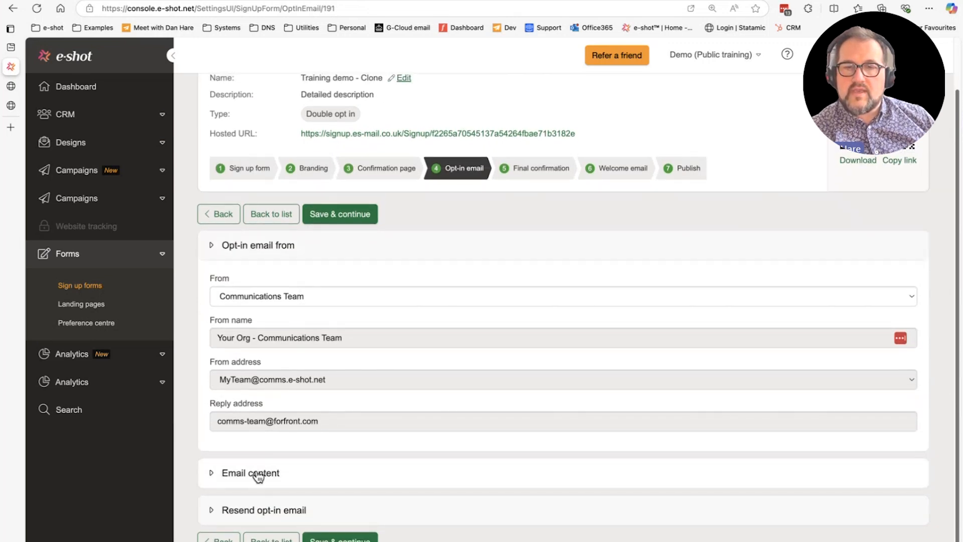
{"action": "left_click", "coordinate": [258, 474]}
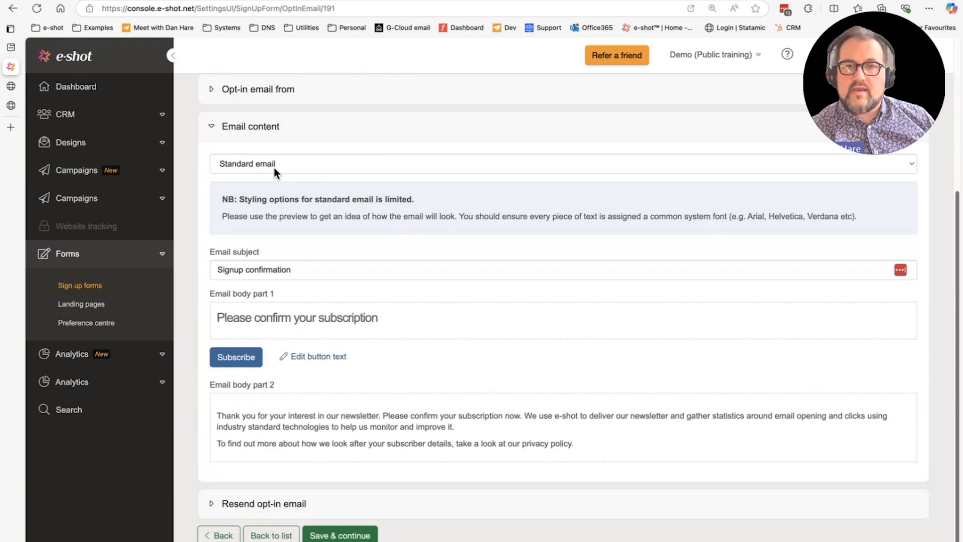
{"action": "left_click", "coordinate": [274, 168]}
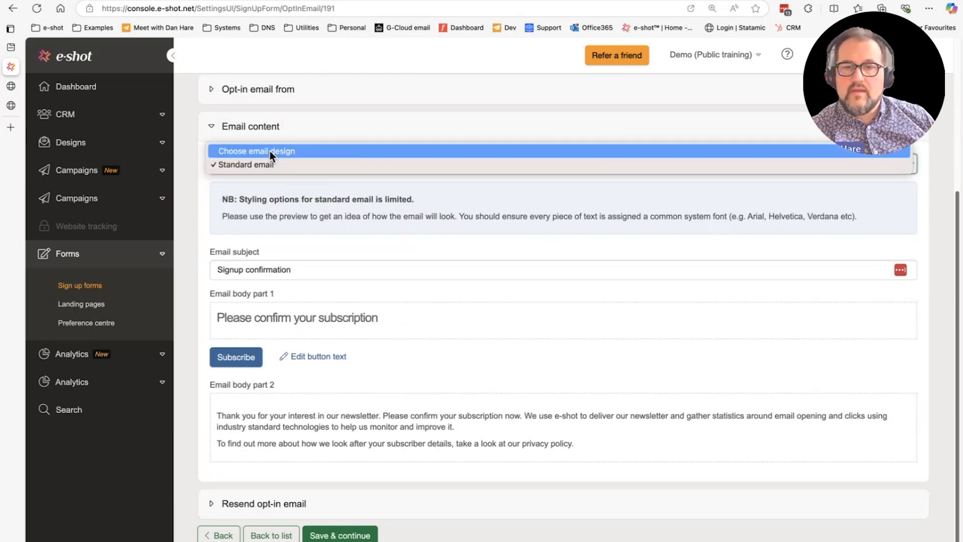
{"action": "left_click", "coordinate": [269, 152]}
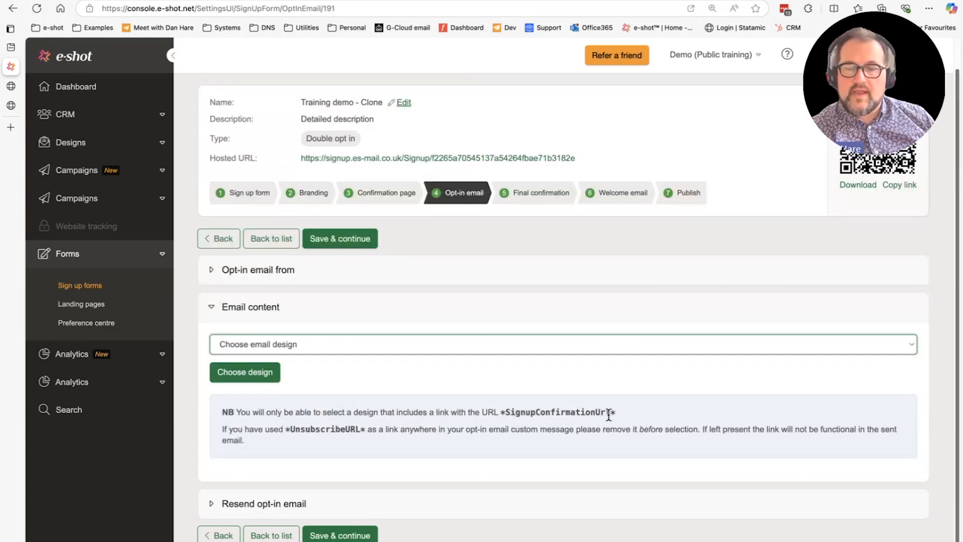
{"action": "left_click", "coordinate": [243, 375]}
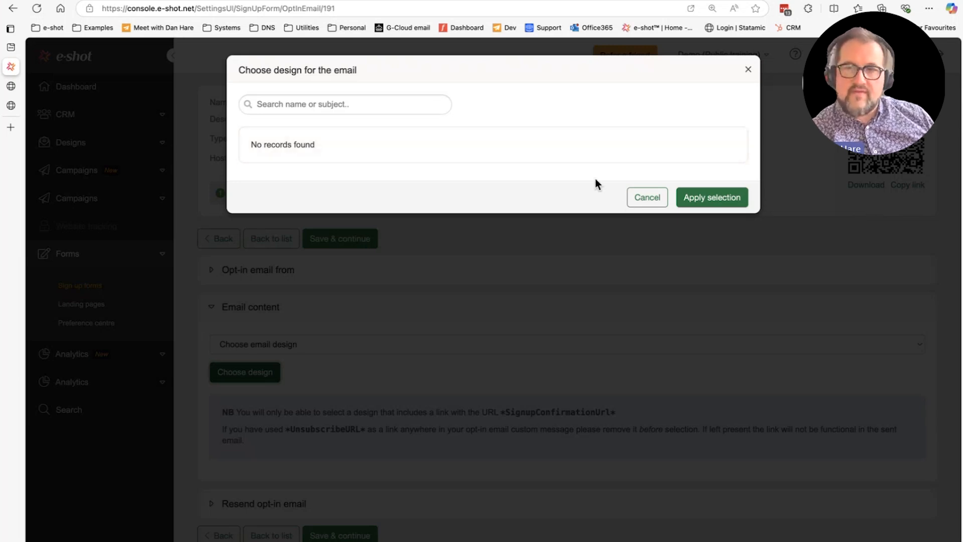
{"action": "left_click", "coordinate": [637, 200]}
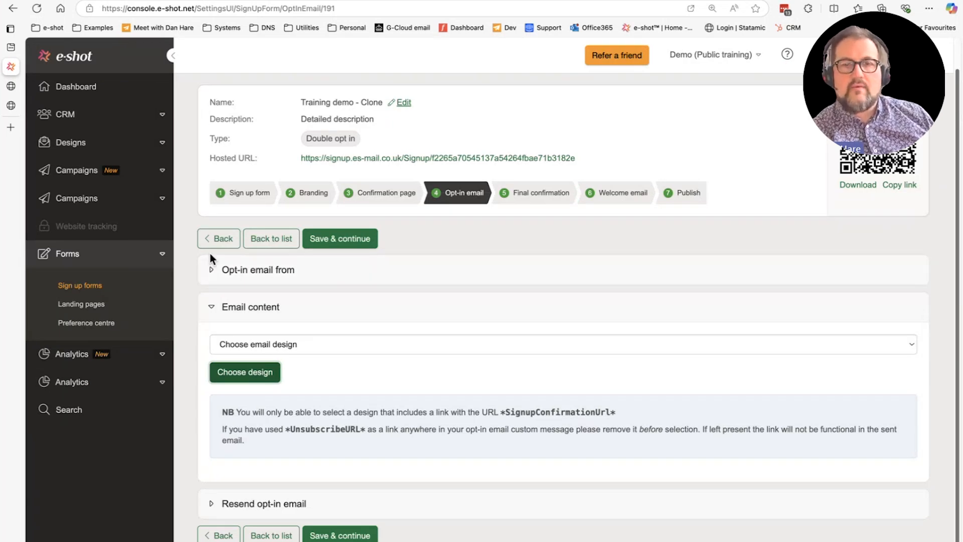
Create a new Smart editor design named "Forms training confirmation" and open it in the editor.
{"action": "left_click", "coordinate": [100, 152]}
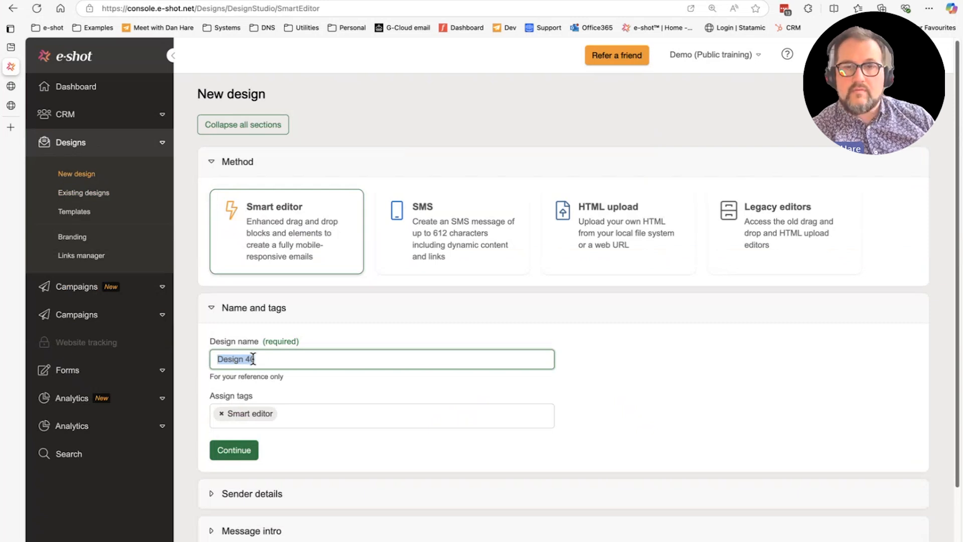
{"action": "type", "text": "For"}
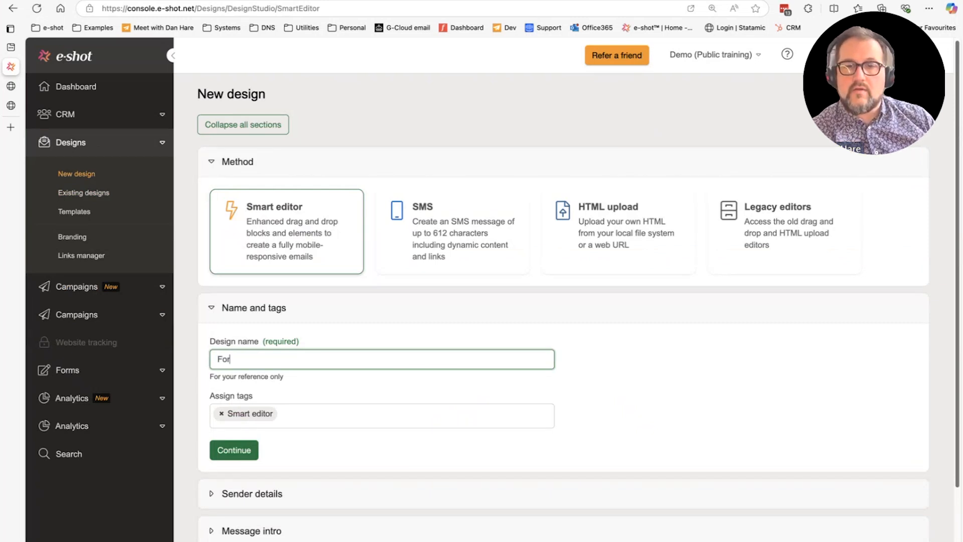
{"action": "type", "text": "ms training "}
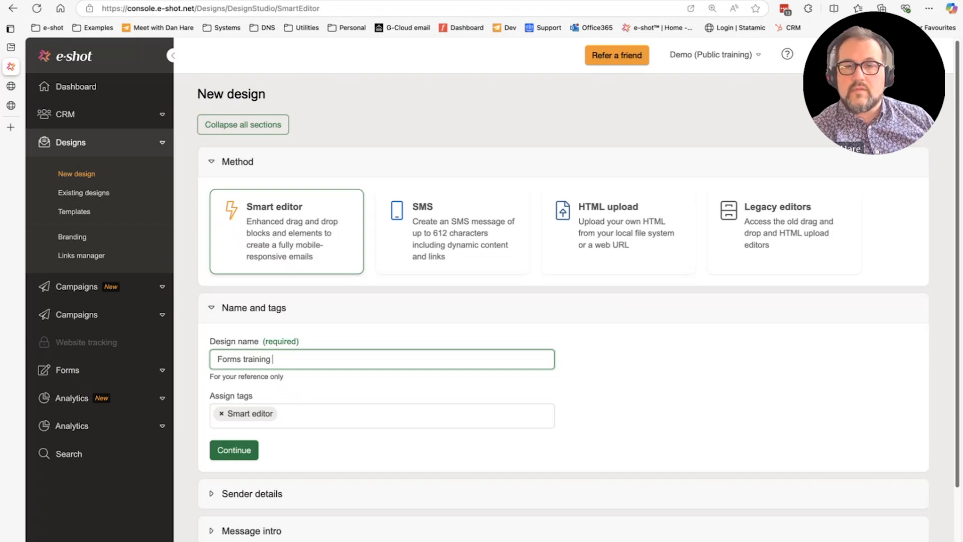
{"action": "type", "text": "confirmation"}
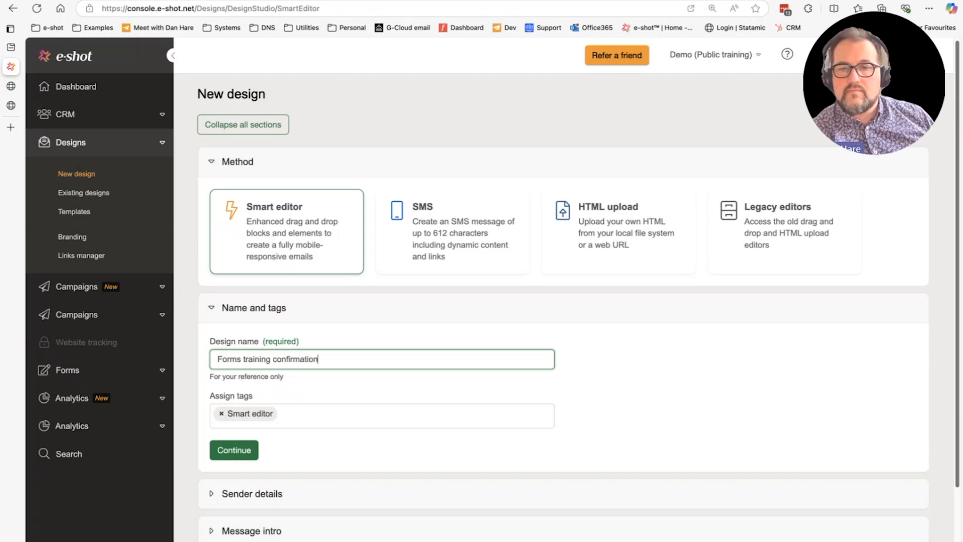
{"action": "left_click", "coordinate": [229, 453]}
{"action": "left_click", "coordinate": [254, 462]}
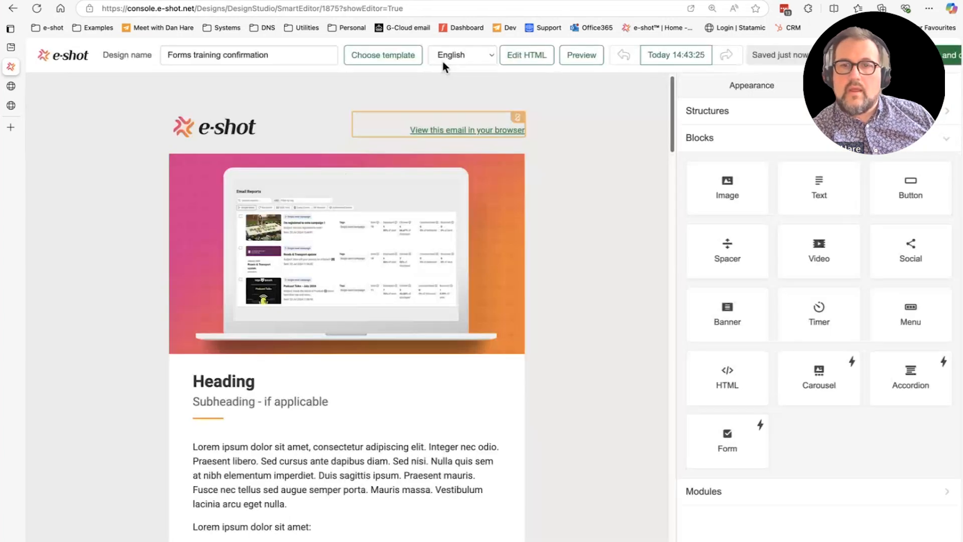
Search the stock templates for "confirm" and apply the "Confirm your place" template to the design.
{"action": "left_click", "coordinate": [395, 63]}
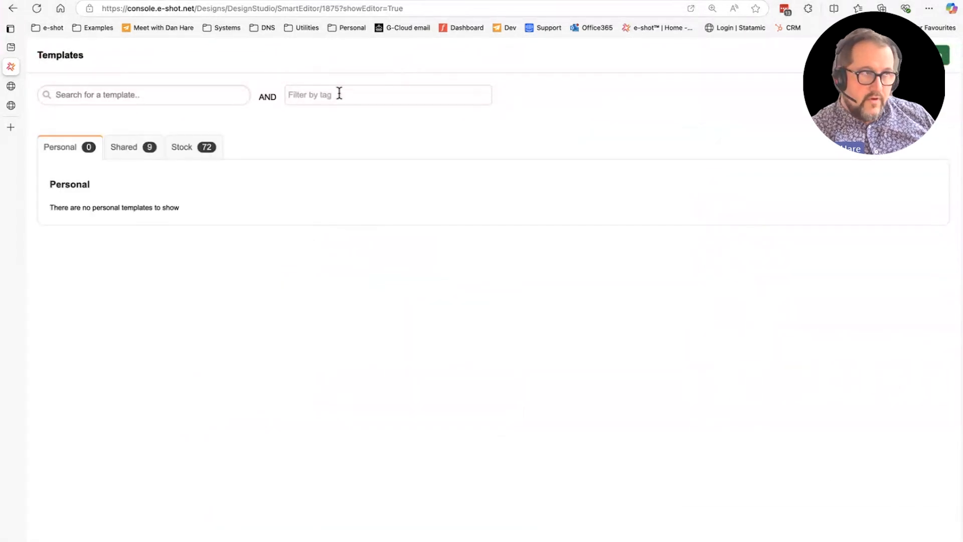
{"action": "left_click", "coordinate": [128, 153]}
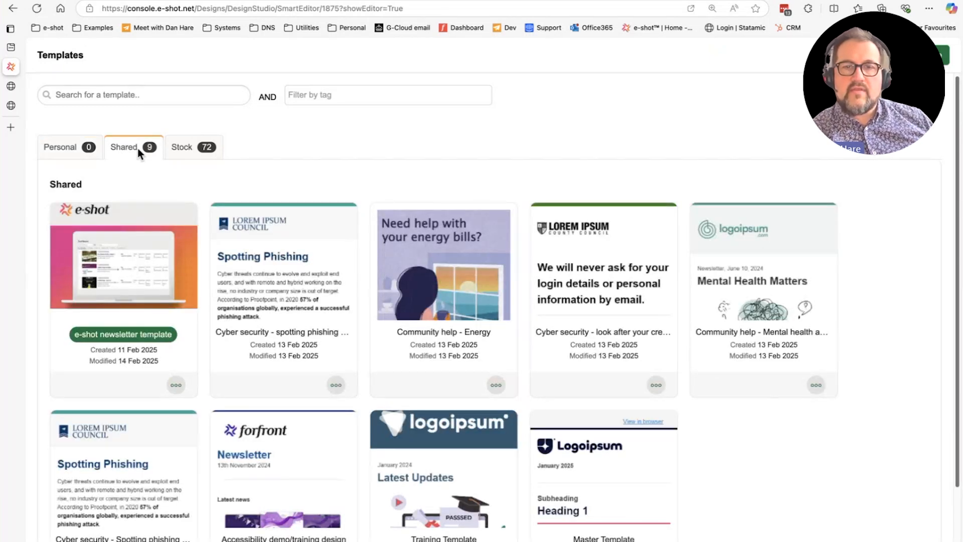
{"action": "left_click", "coordinate": [184, 146]}
{"action": "left_click", "coordinate": [117, 96]}
{"action": "type", "text": "d"}
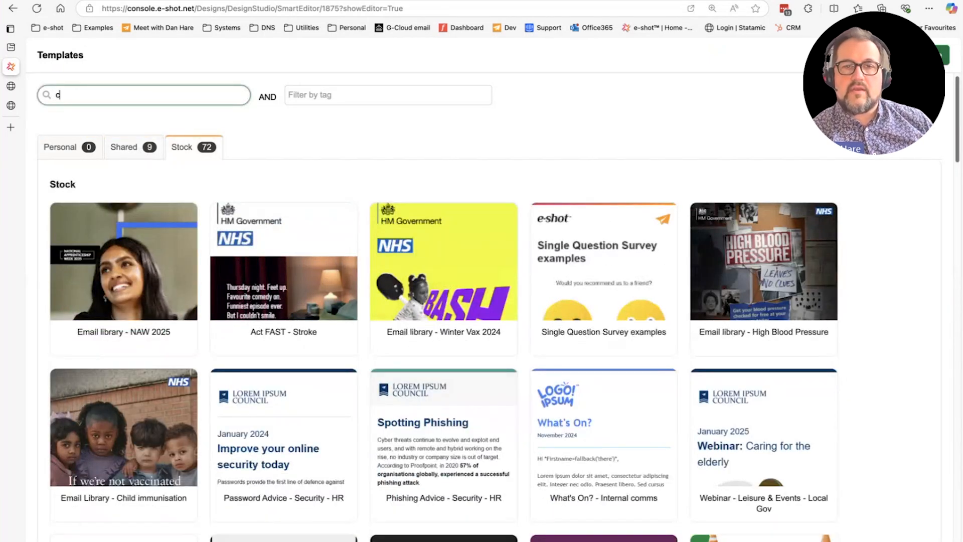
{"action": "type", "text": "onfirm"}
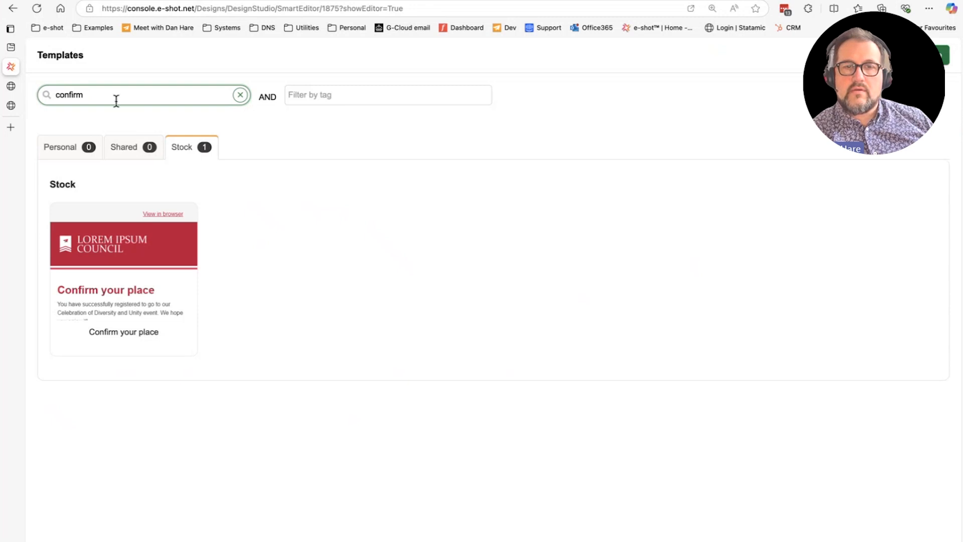
{"action": "key", "text": "ctrl+a"}
{"action": "key", "text": "BackSpace"}
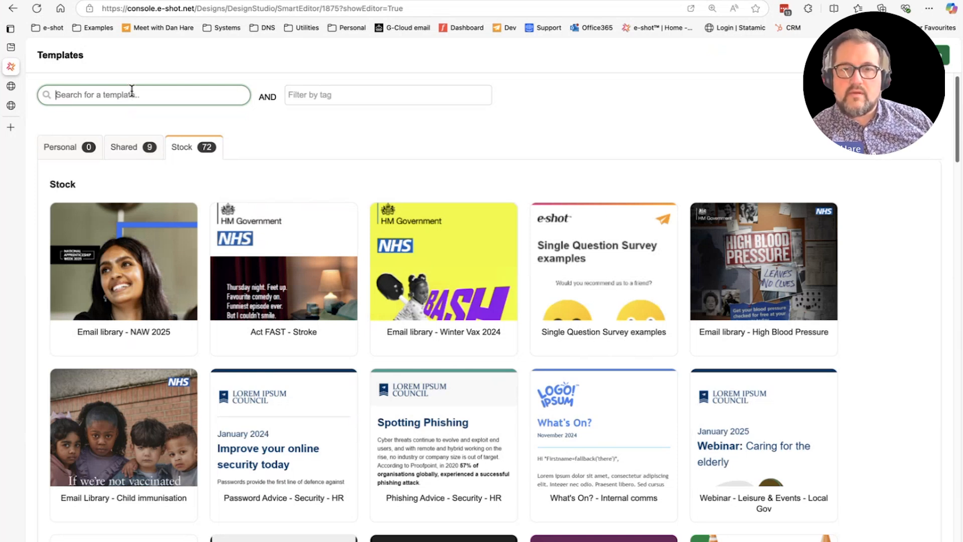
{"action": "type", "text": "conf"}
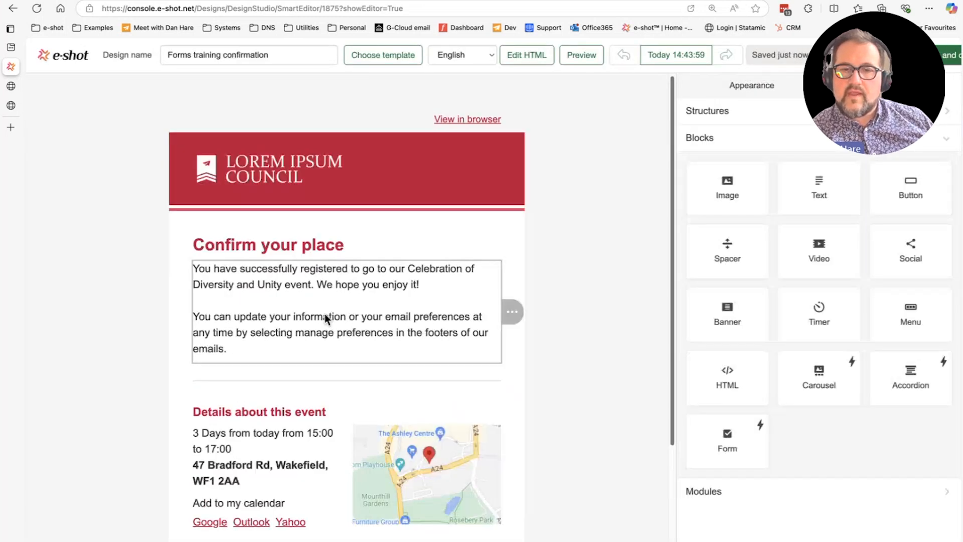
Add a button below the introductory text under "Confirm your place" and set its link to *signupconfirmationurl*.
{"action": "scroll", "coordinate": [324, 314], "scroll_direction": "down", "scroll_amount": 3}
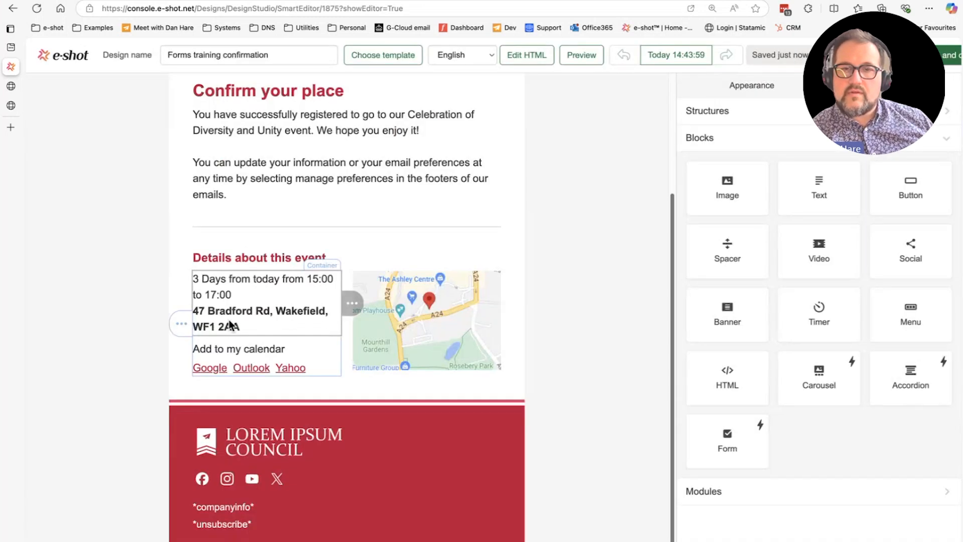
{"action": "scroll", "coordinate": [353, 380], "scroll_direction": "up", "scroll_amount": 3}
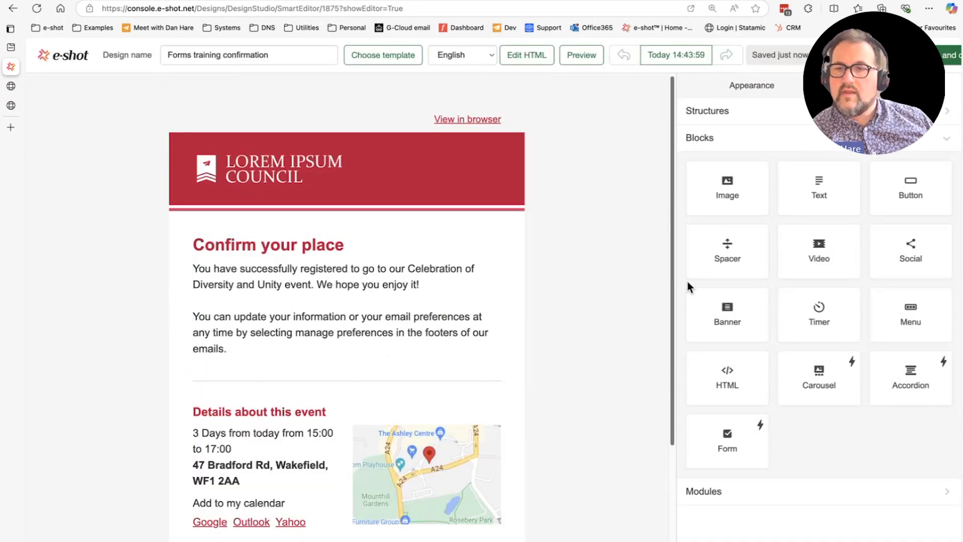
{"action": "left_click_drag", "start_coordinate": [909, 189], "coordinate": [329, 361]}
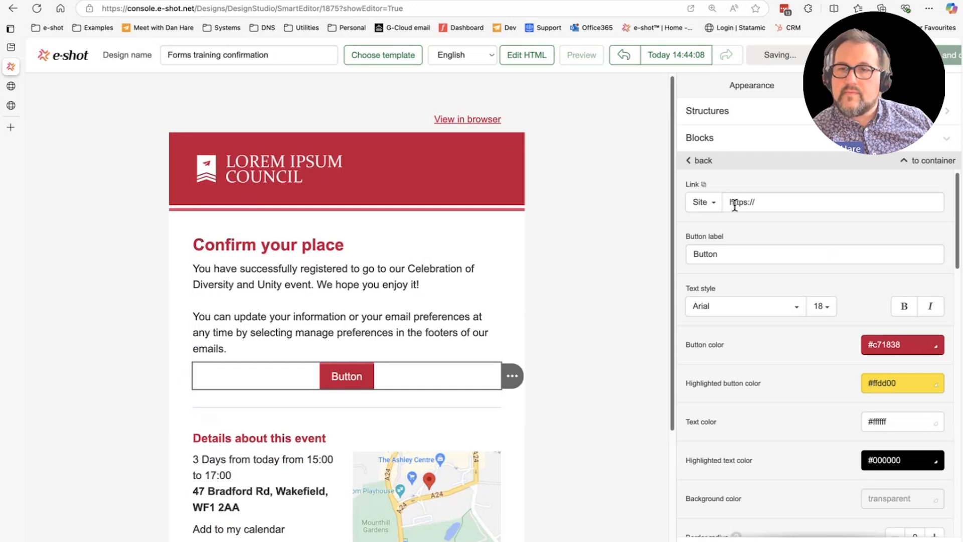
{"action": "left_click_drag", "start_coordinate": [770, 202], "coordinate": [707, 206]}
{"action": "key", "text": "BackSpace"}
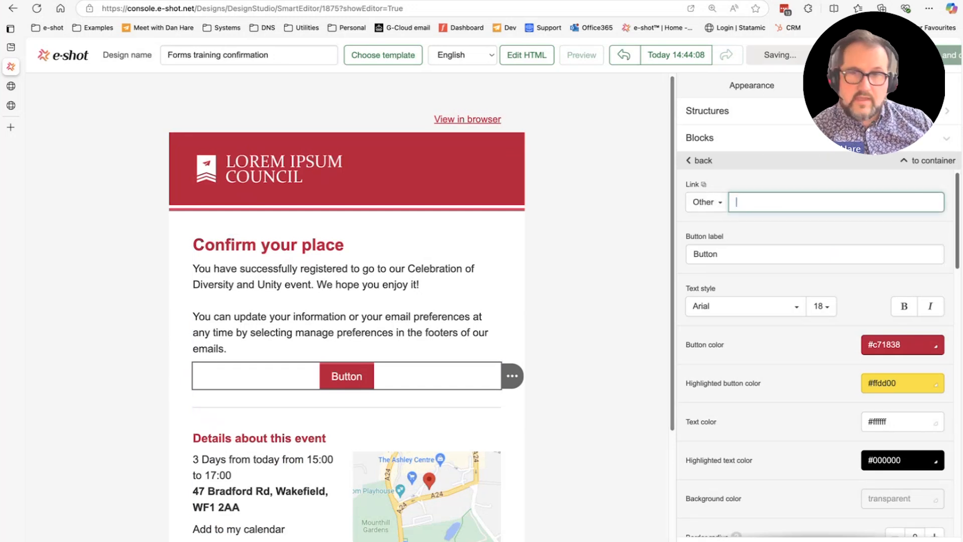
{"action": "type", "text": "*sign"}
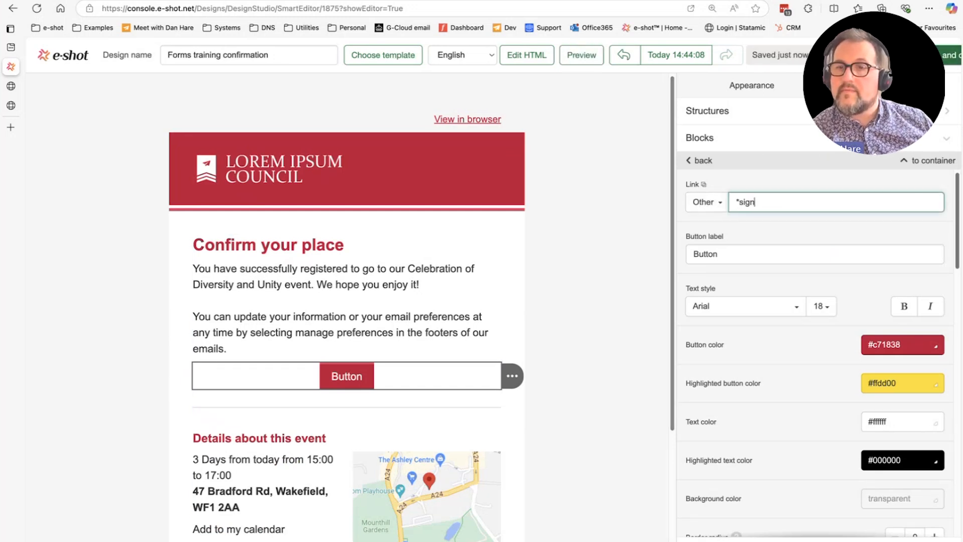
{"action": "type", "text": "up"}
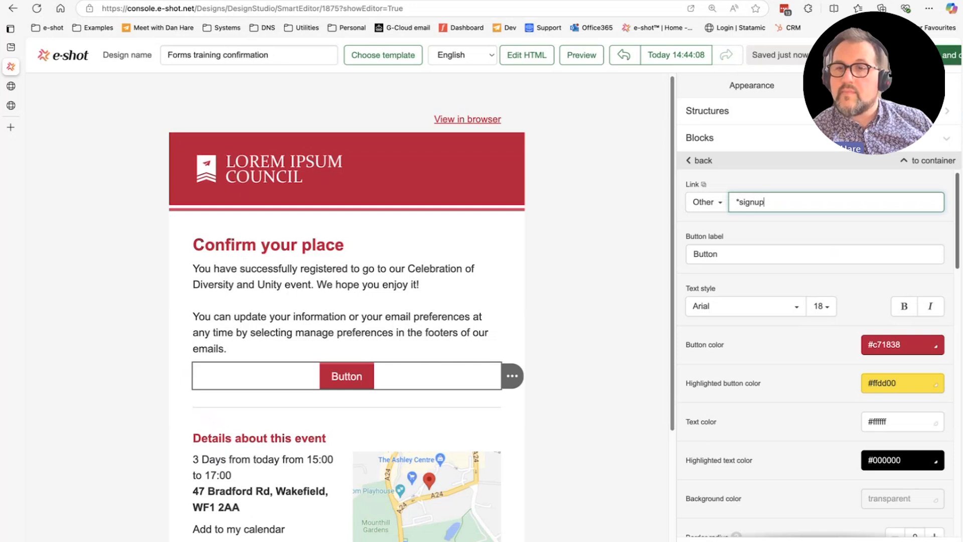
{"action": "type", "text": "confir"}
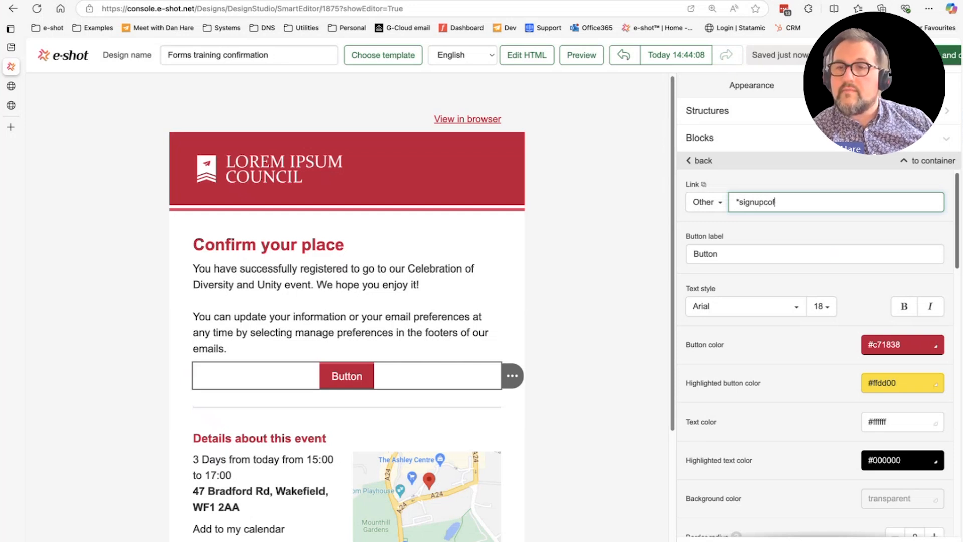
{"action": "type", "text": "mationurl"}
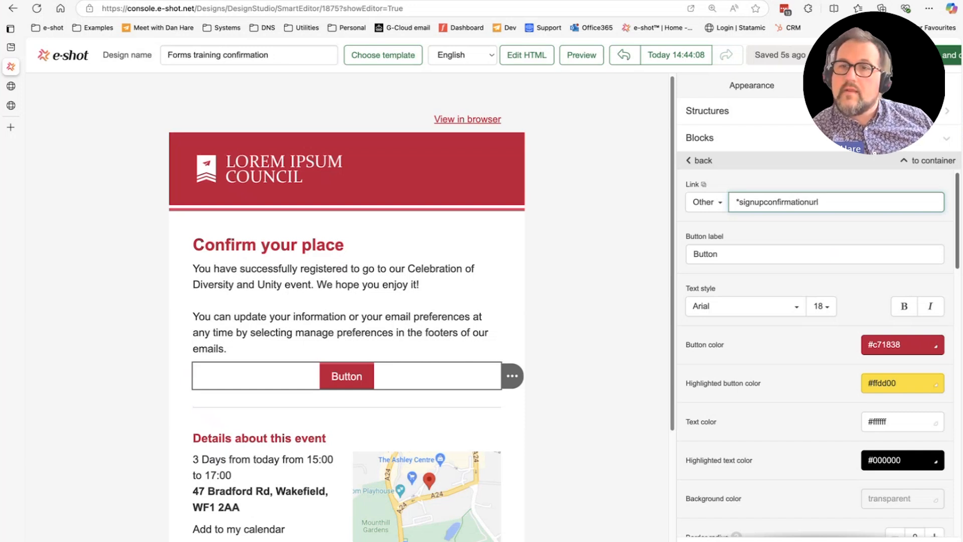
{"action": "type", "text": "*"}
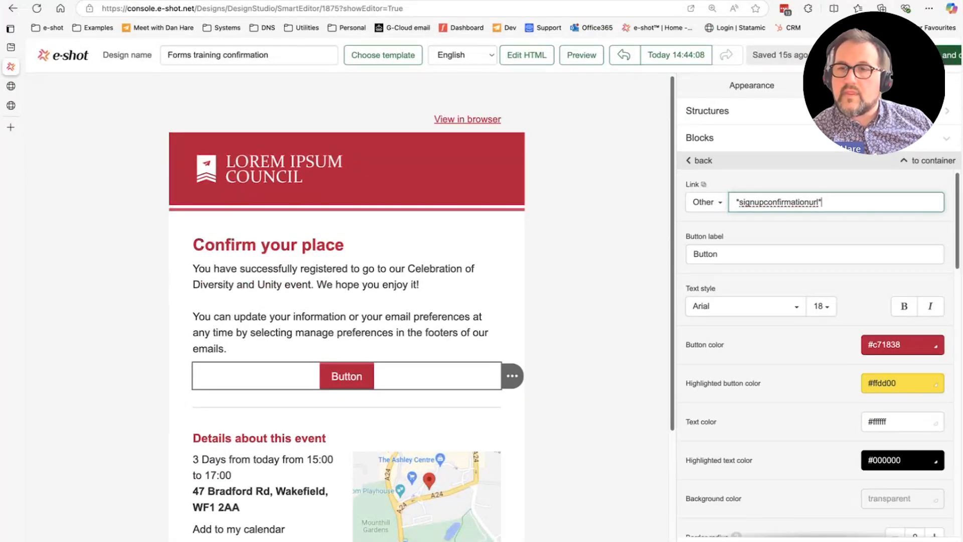
Label the new button "Sign up", then save and close the design.
{"action": "key", "text": "Tab"}
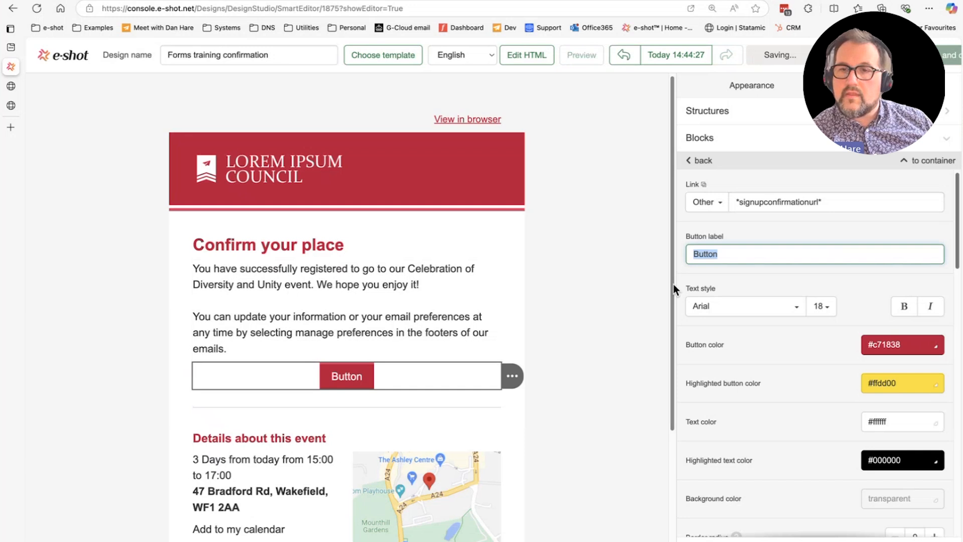
{"action": "type", "text": "Sign"}
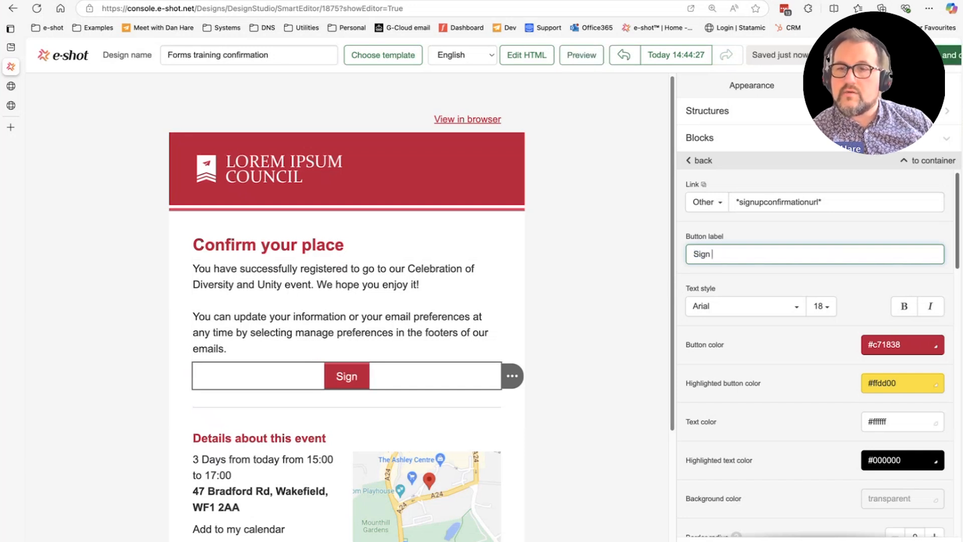
{"action": "type", "text": " up"}
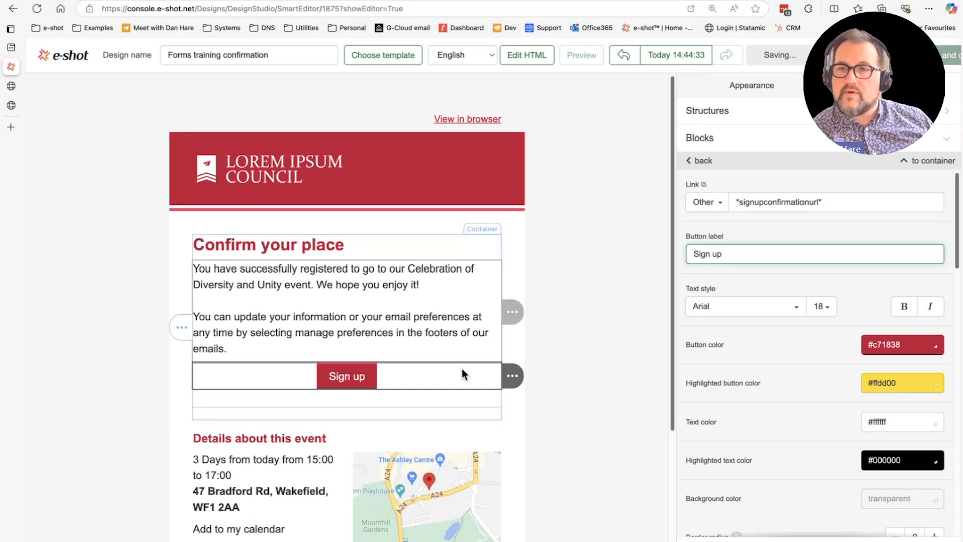
{"action": "left_click", "coordinate": [498, 321]}
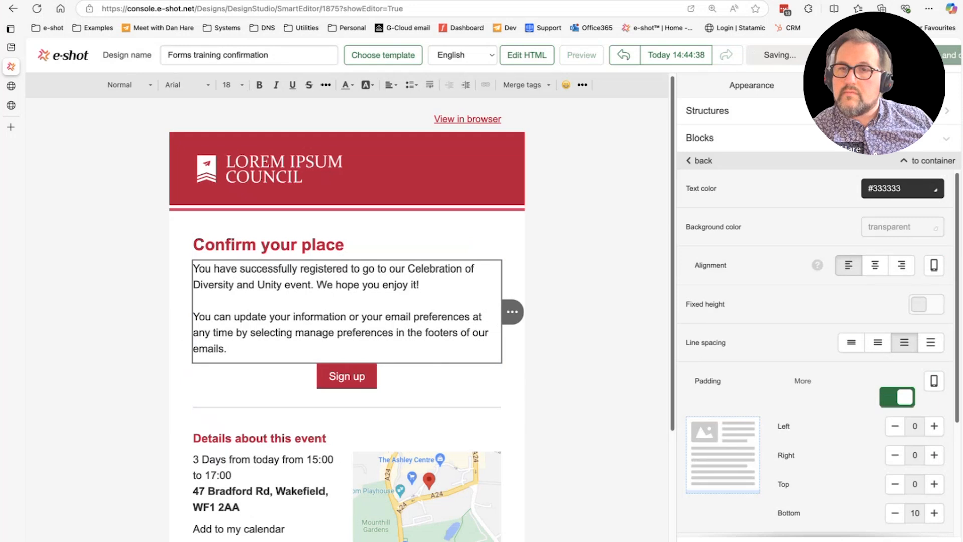
{"action": "left_click", "coordinate": [949, 55]}
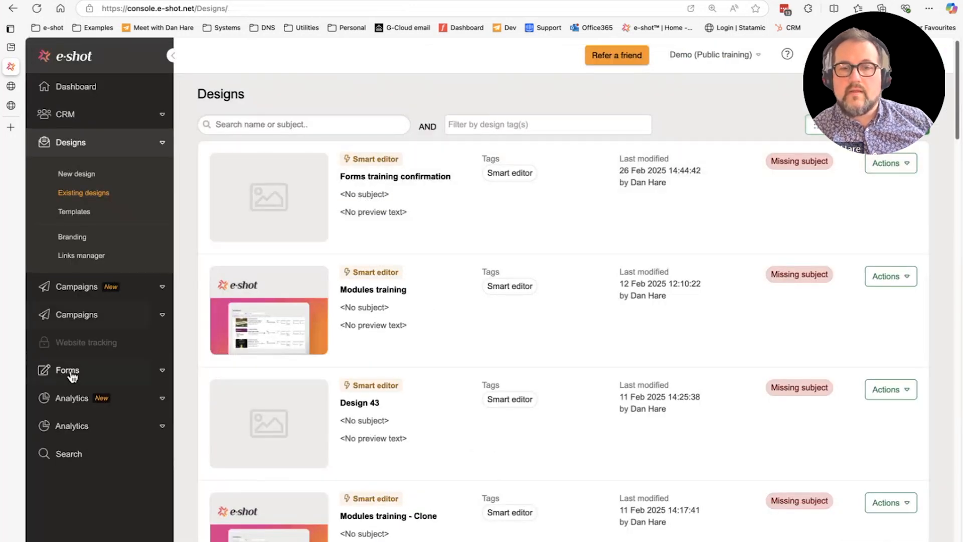
Reopen the "Training demo - Clone" sign up form for editing and go to its Opt-in email stage.
{"action": "left_click", "coordinate": [82, 371]}
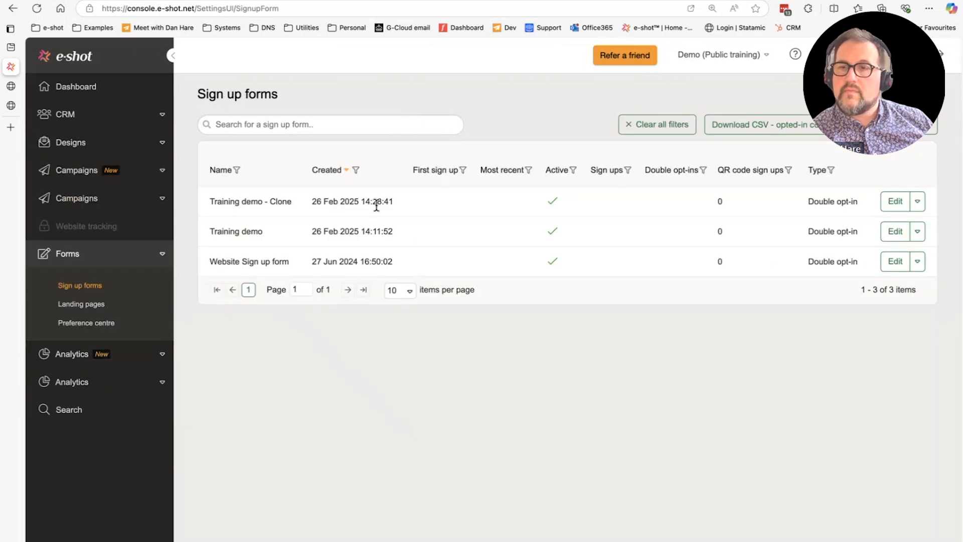
{"action": "left_click", "coordinate": [889, 201]}
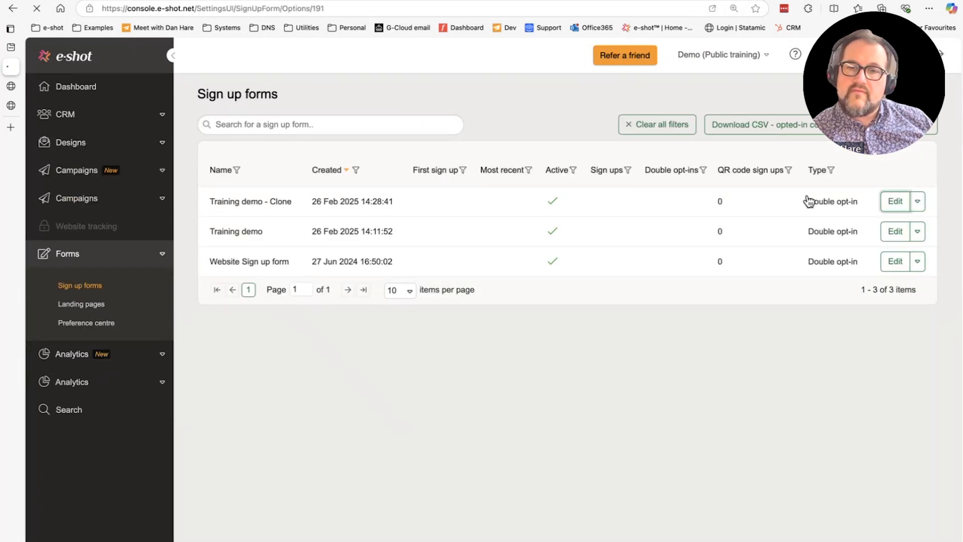
{"action": "left_click", "coordinate": [463, 226]}
{"action": "scroll", "coordinate": [302, 376], "scroll_direction": "down", "scroll_amount": 1}
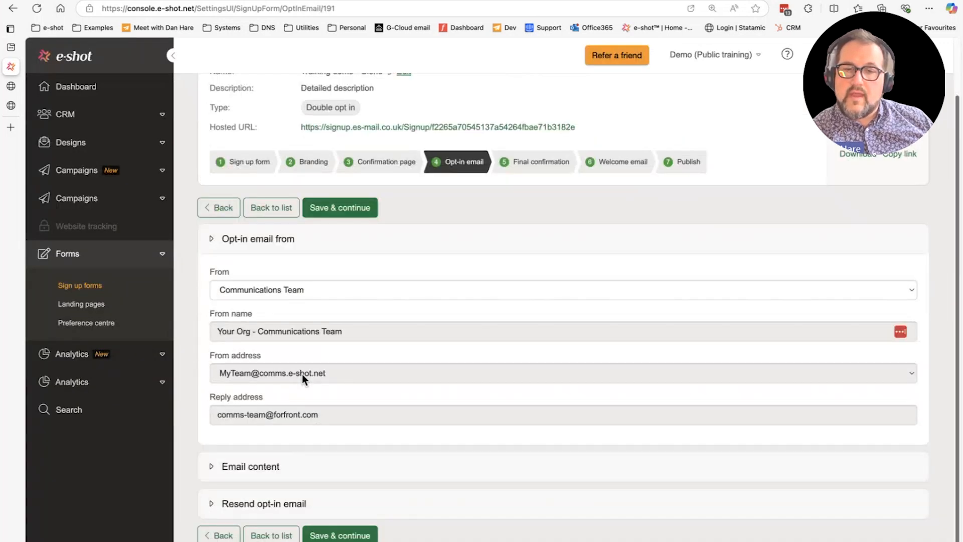
Try to pick a custom email design as the opt-in email's content and check which link URL the design requires.
{"action": "left_click", "coordinate": [225, 466]}
{"action": "scroll", "coordinate": [277, 404], "scroll_direction": "down", "scroll_amount": 2}
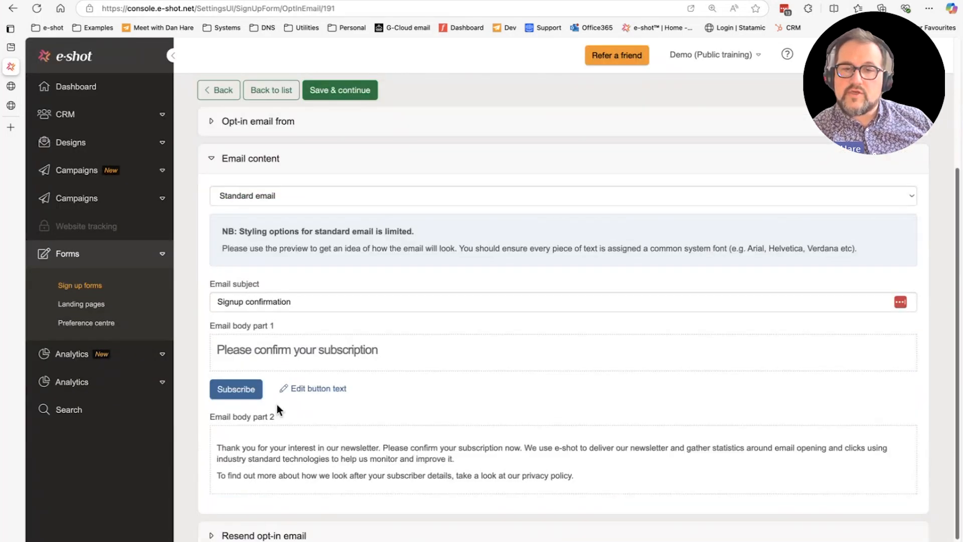
{"action": "left_click", "coordinate": [271, 298]}
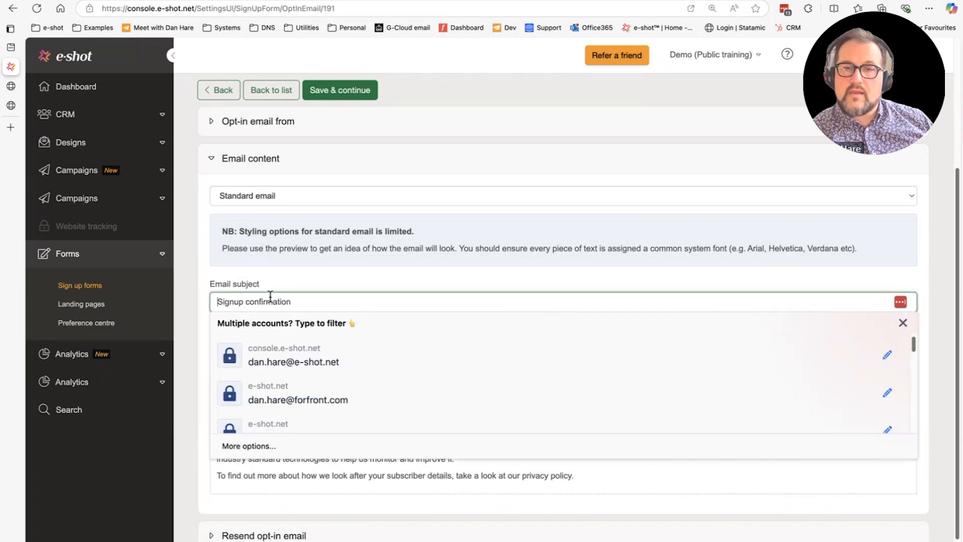
{"action": "left_click", "coordinate": [261, 183]}
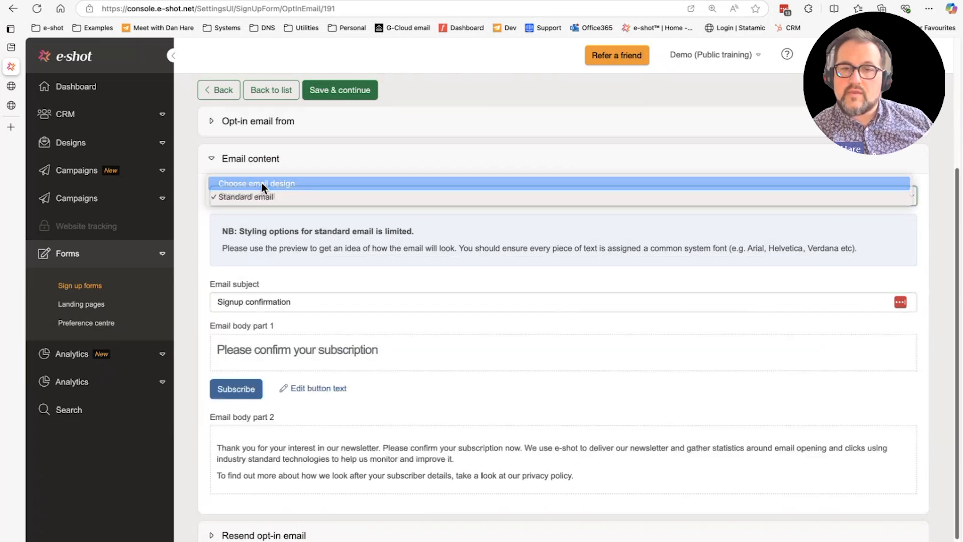
{"action": "left_click", "coordinate": [262, 183]}
{"action": "left_click", "coordinate": [242, 374]}
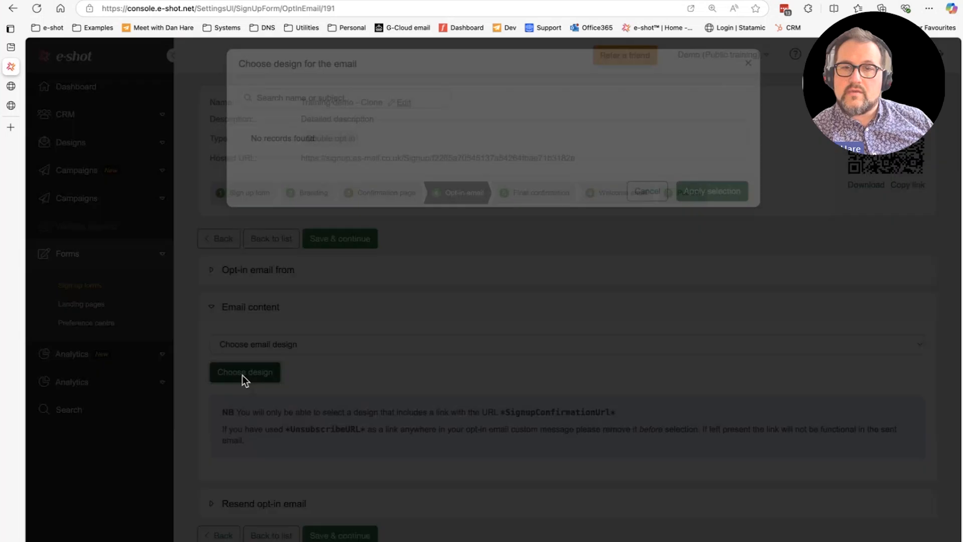
{"action": "left_click", "coordinate": [658, 197]}
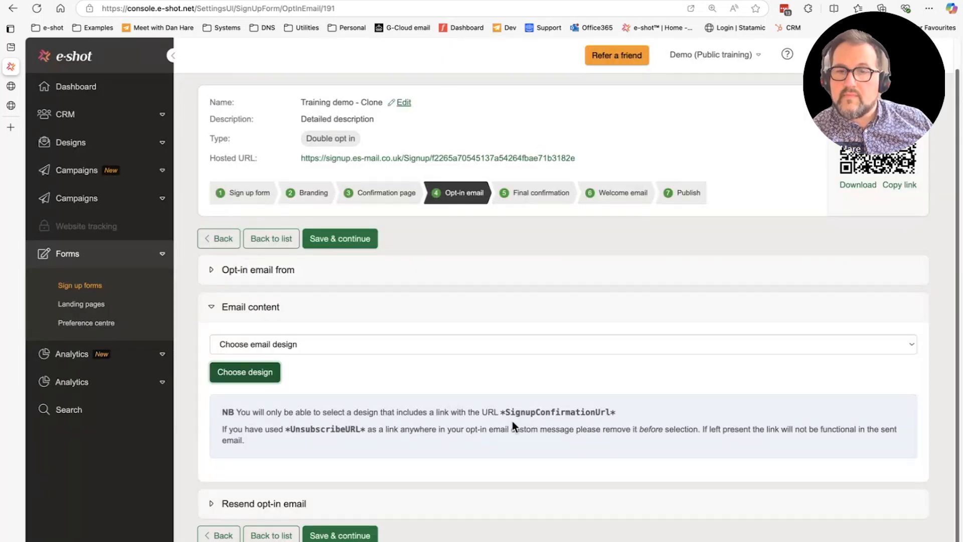
{"action": "left_click_drag", "start_coordinate": [500, 412], "coordinate": [630, 413]}
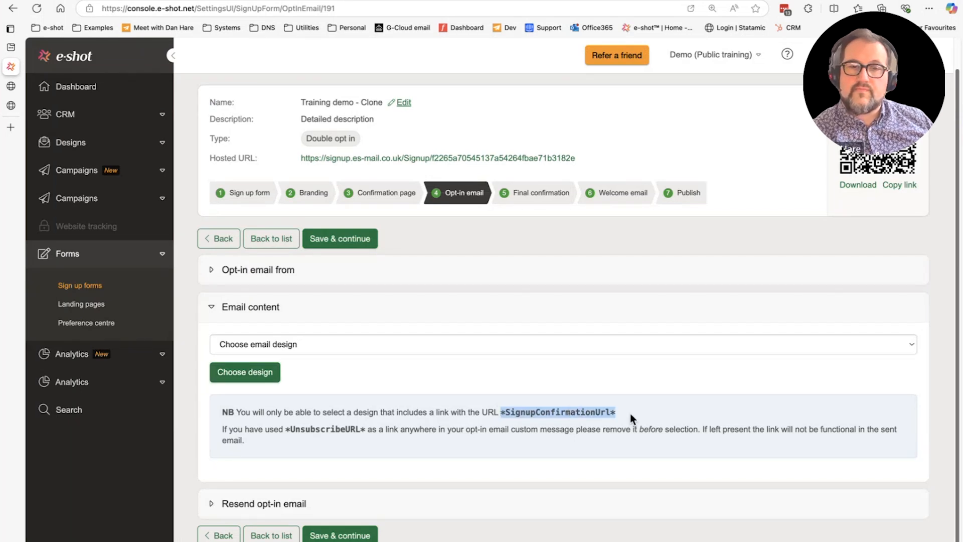
Open the "Forms training confirmation" design in the editor to review it, and return to the designs list.
{"action": "left_click", "coordinate": [75, 146]}
{"action": "left_click", "coordinate": [903, 166]}
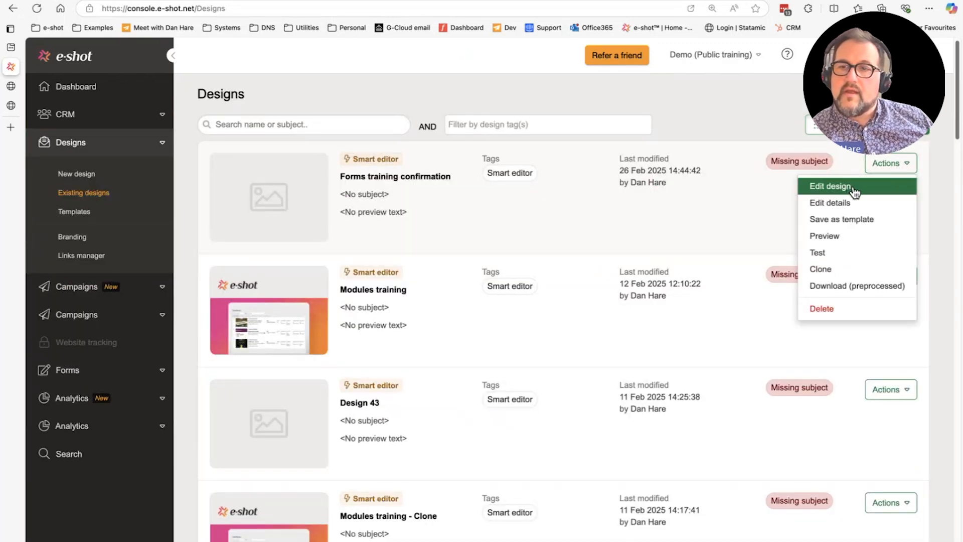
{"action": "left_click", "coordinate": [830, 187]}
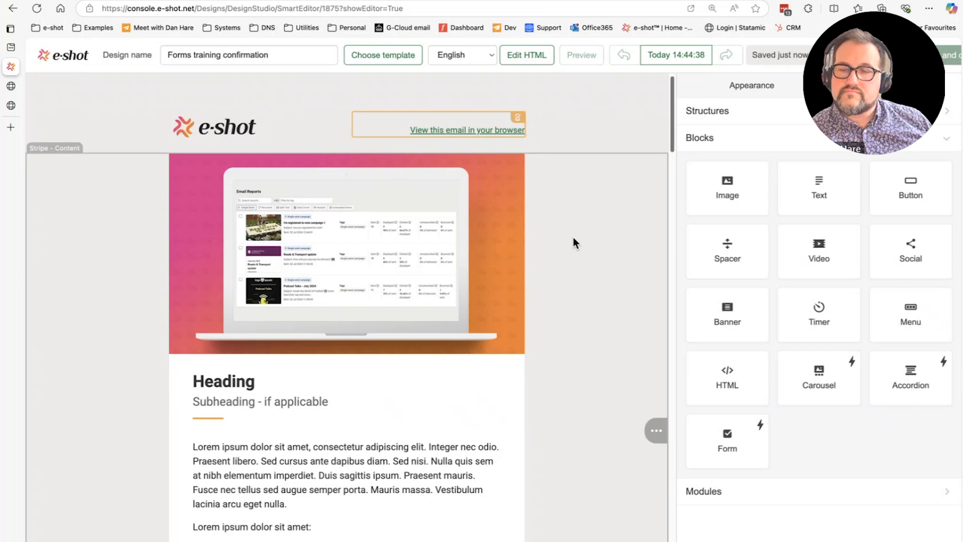
{"action": "key", "text": "alt+Left"}
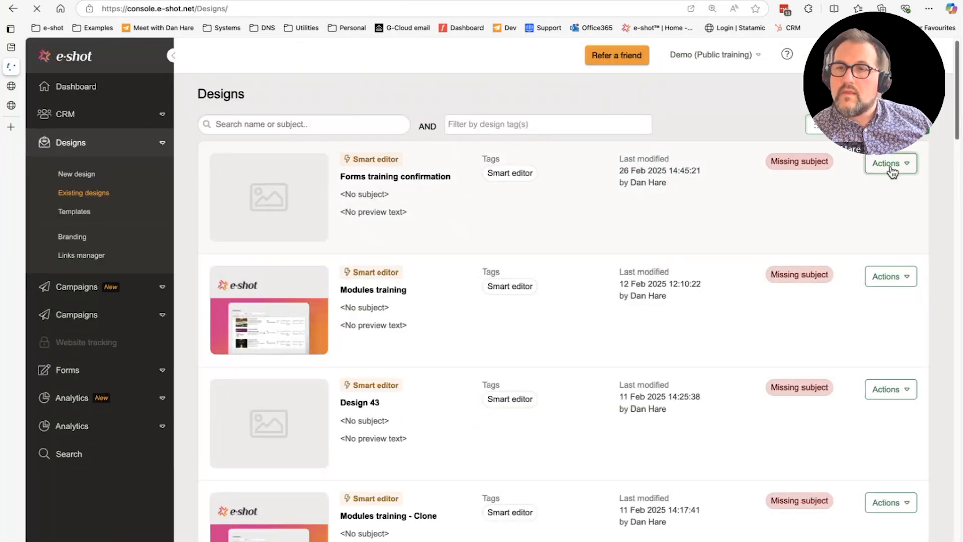
Set the subject line of the "Forms training confirmation" design to "Confirm your subscription" and save its message intro.
{"action": "left_click", "coordinate": [887, 163]}
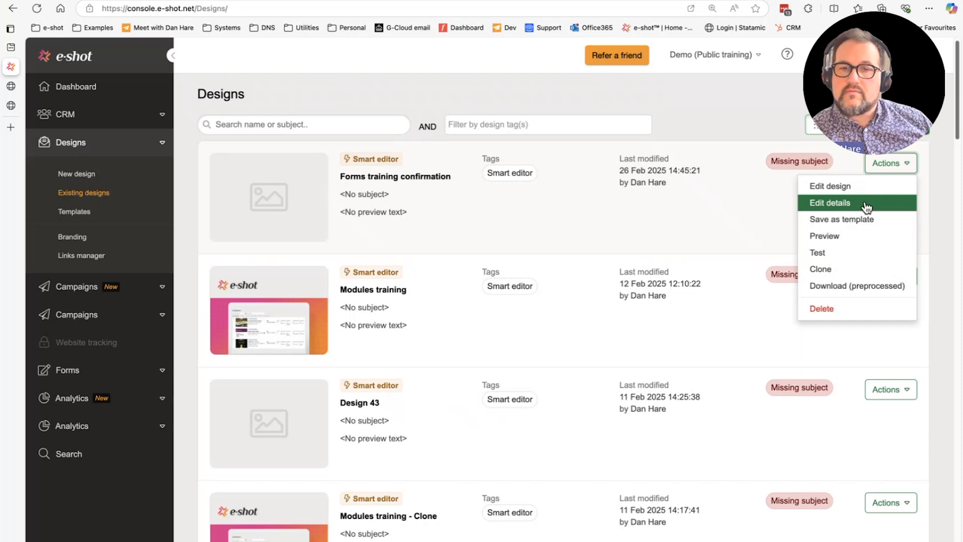
{"action": "left_click", "coordinate": [866, 203]}
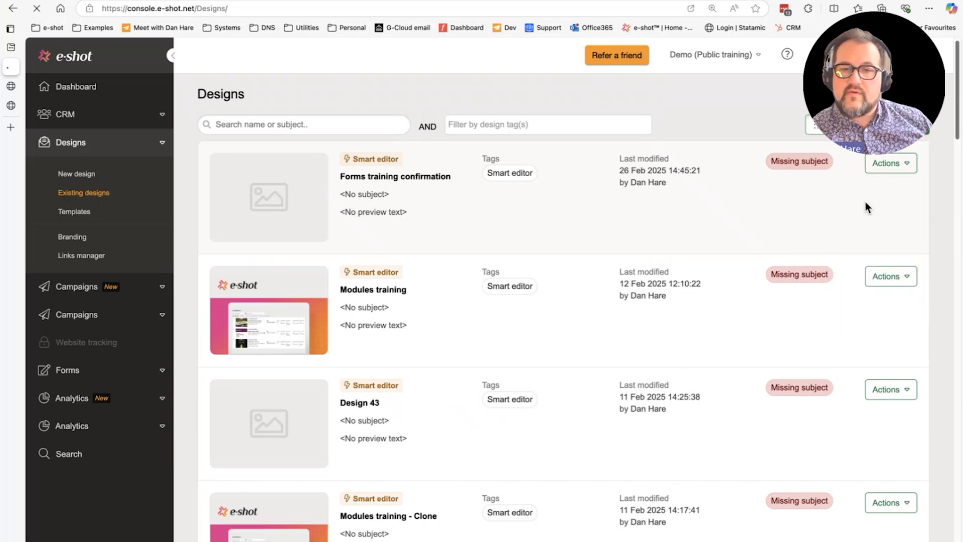
{"action": "scroll", "coordinate": [274, 396], "scroll_direction": "down", "scroll_amount": 4}
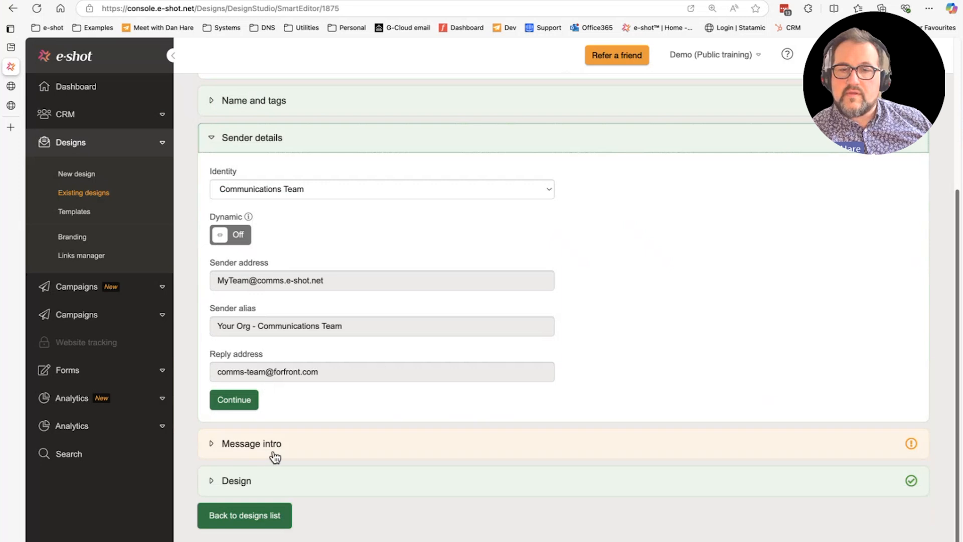
{"action": "left_click", "coordinate": [273, 456]}
{"action": "left_click", "coordinate": [271, 313]}
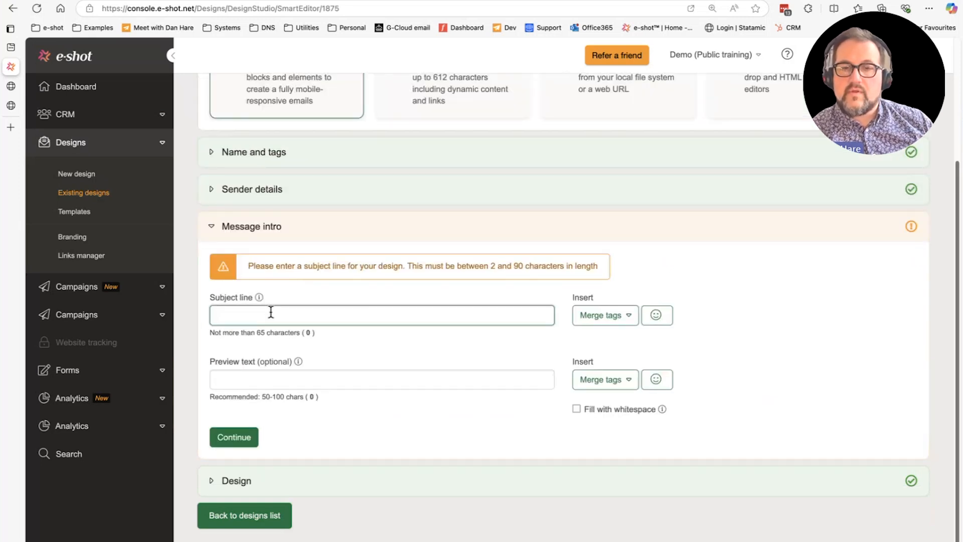
{"action": "type", "text": "Co"}
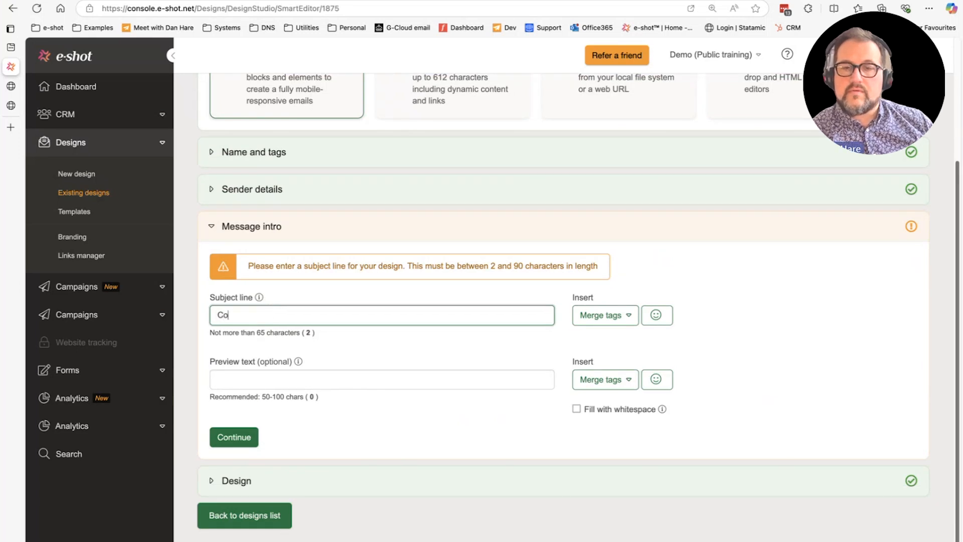
{"action": "type", "text": "nfirm your s"}
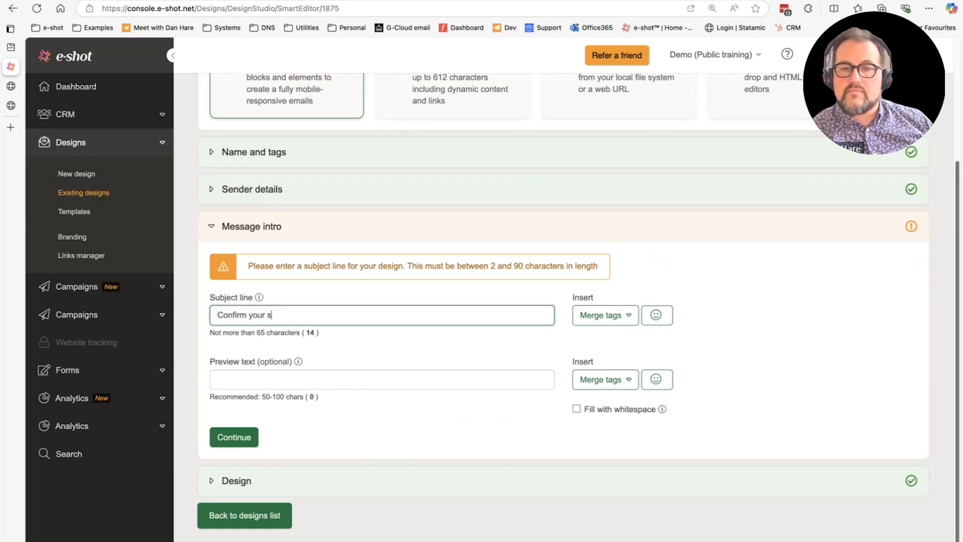
{"action": "type", "text": "ubs"}
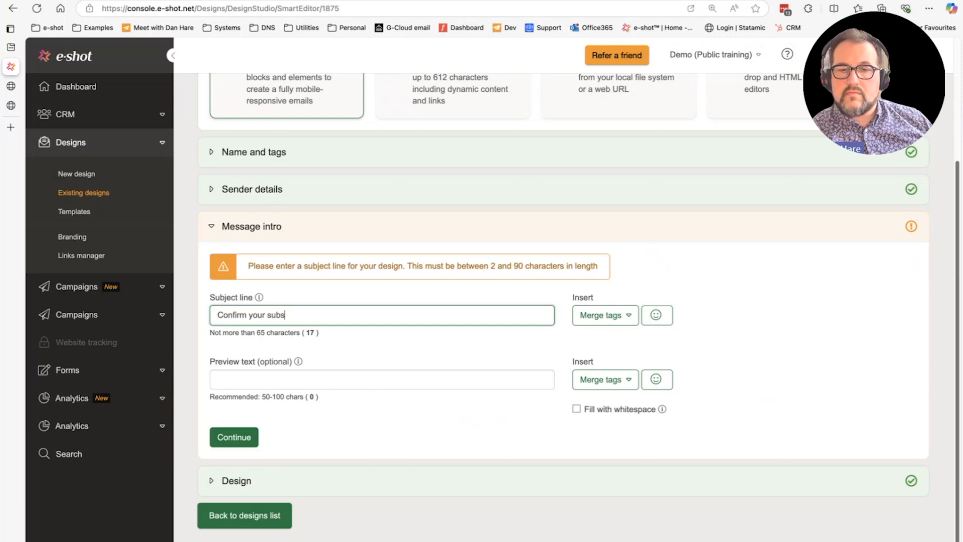
{"action": "type", "text": "cription"}
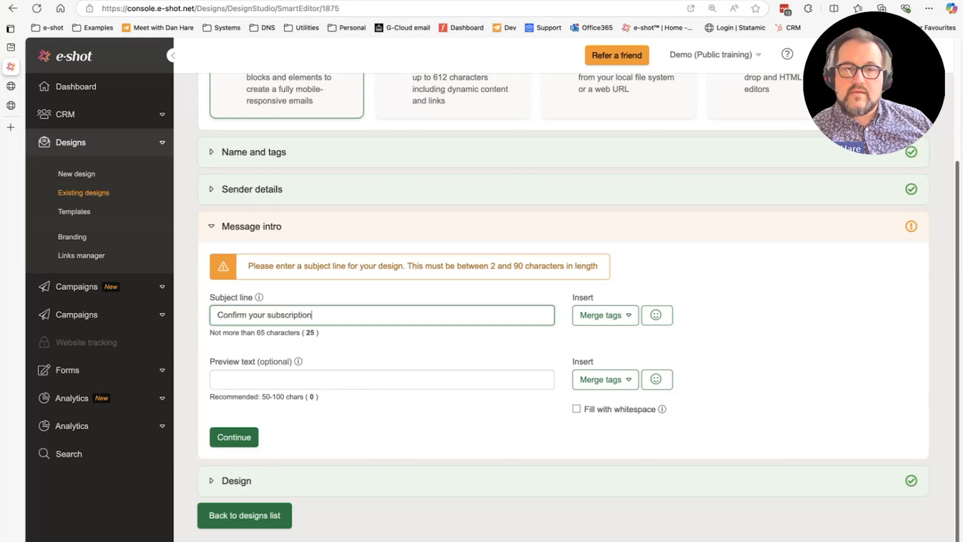
{"action": "left_click", "coordinate": [214, 443]}
Reopen the "Training demo - Clone" sign up form for editing and return to its Opt-in email stage.
{"action": "left_click", "coordinate": [88, 375]}
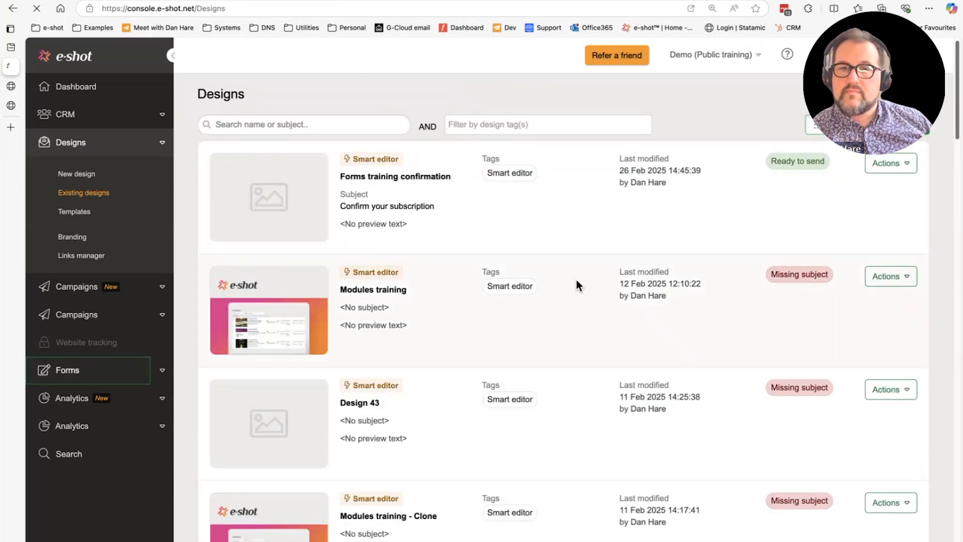
{"action": "left_click", "coordinate": [892, 202]}
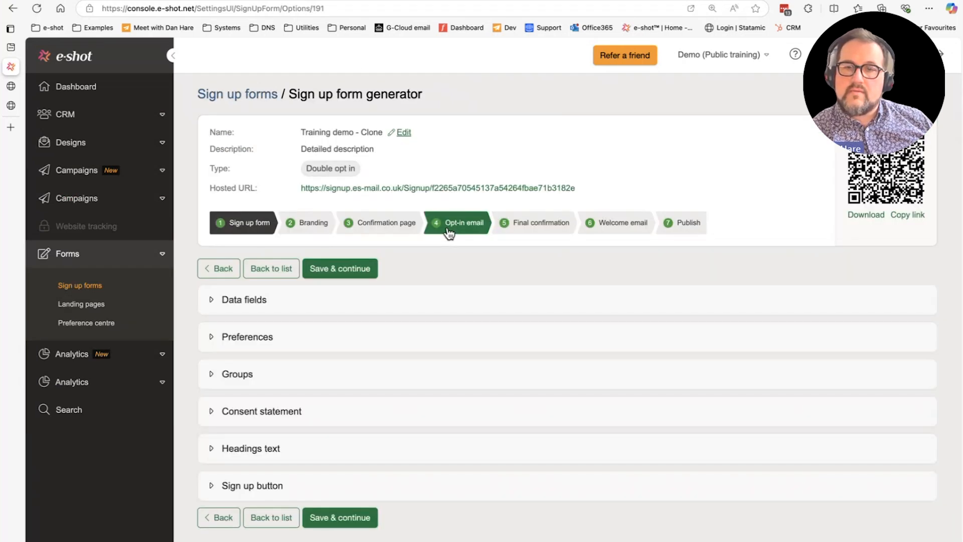
{"action": "left_click", "coordinate": [449, 230]}
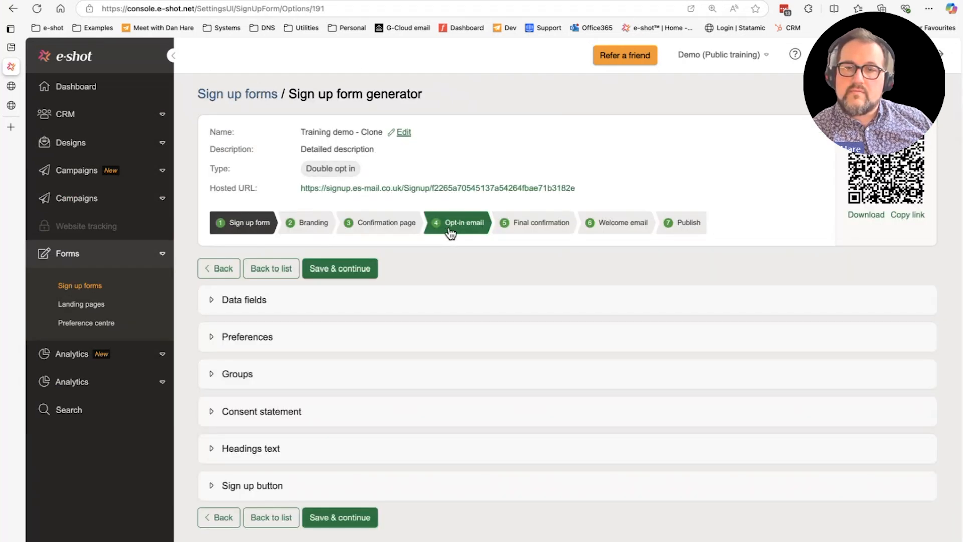
Switch the opt-in email content from Standard email to Choose email design and check the designs available for selection.
{"action": "scroll", "coordinate": [242, 434], "scroll_direction": "down", "scroll_amount": 1}
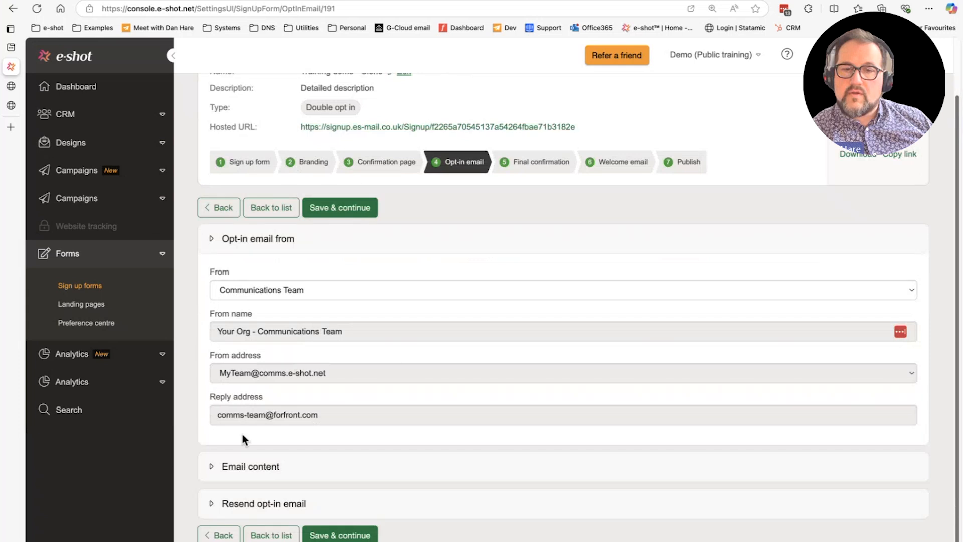
{"action": "left_click", "coordinate": [251, 464]}
{"action": "scroll", "coordinate": [282, 227], "scroll_direction": "down", "scroll_amount": 3}
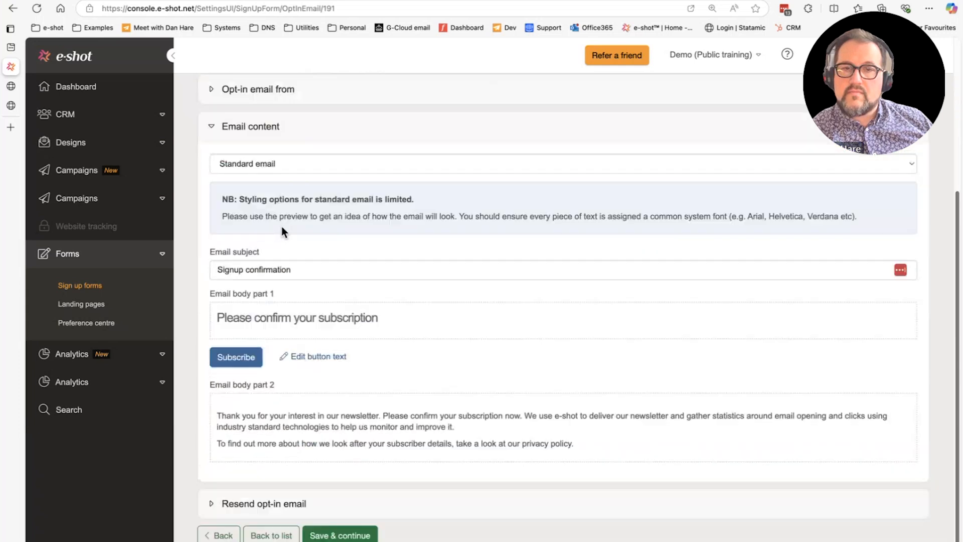
{"action": "left_click", "coordinate": [273, 164]}
{"action": "left_click", "coordinate": [266, 151]}
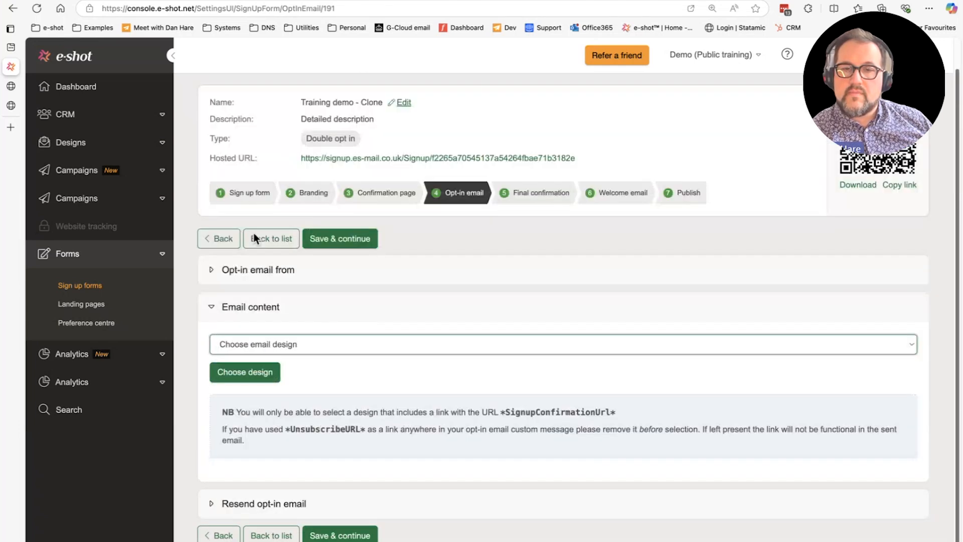
{"action": "left_click", "coordinate": [250, 380]}
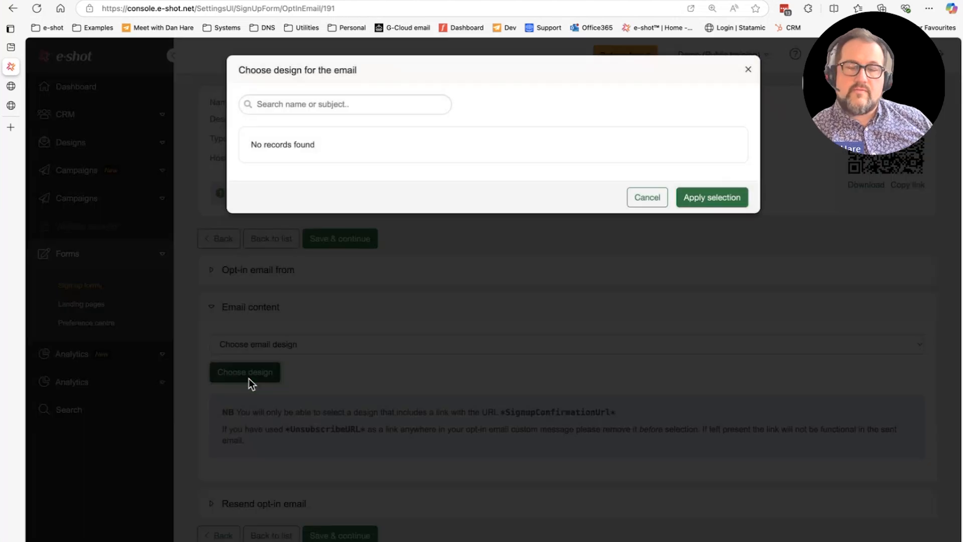
{"action": "left_click", "coordinate": [643, 196]}
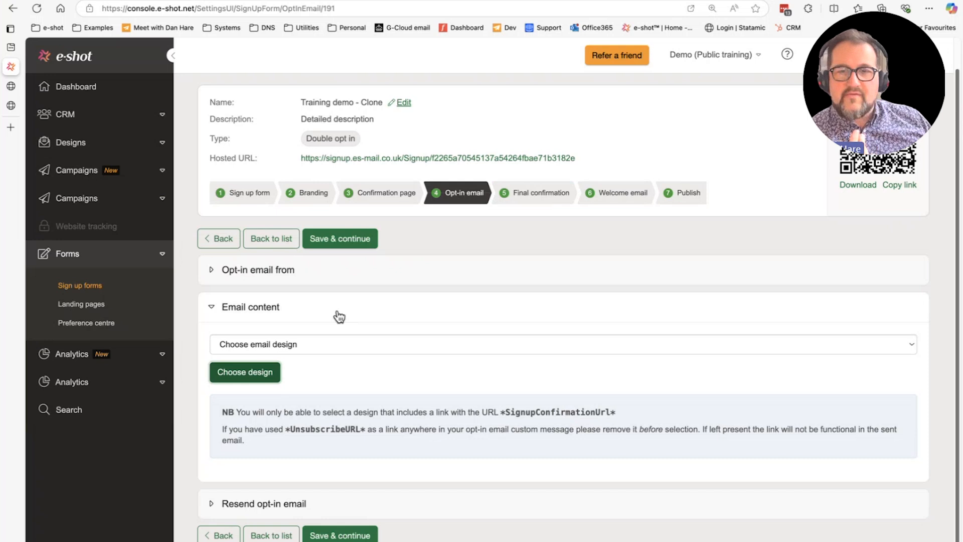
Review the opt-in email's sender details and check the email design selection again.
{"action": "left_click", "coordinate": [264, 276]}
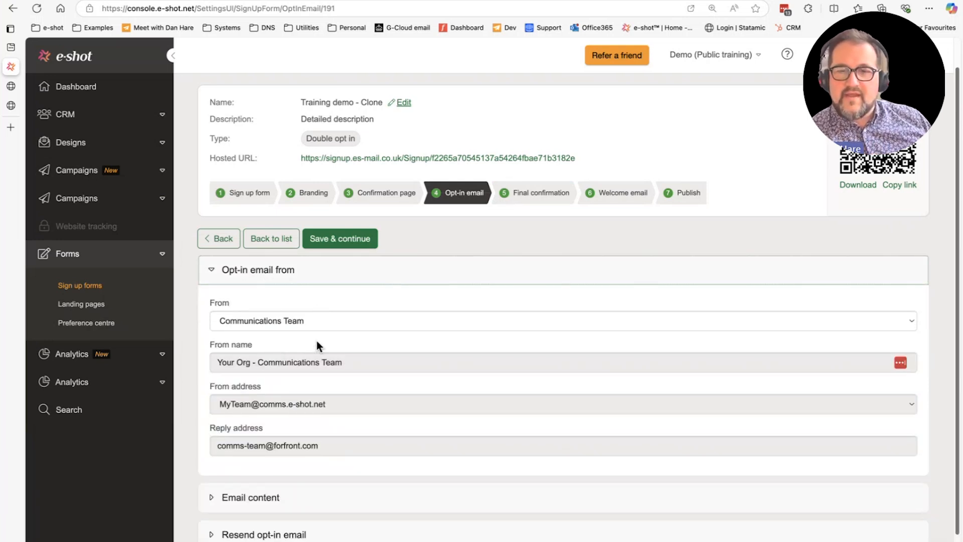
{"action": "scroll", "coordinate": [317, 341], "scroll_direction": "down", "scroll_amount": 1}
{"action": "left_click", "coordinate": [241, 466]}
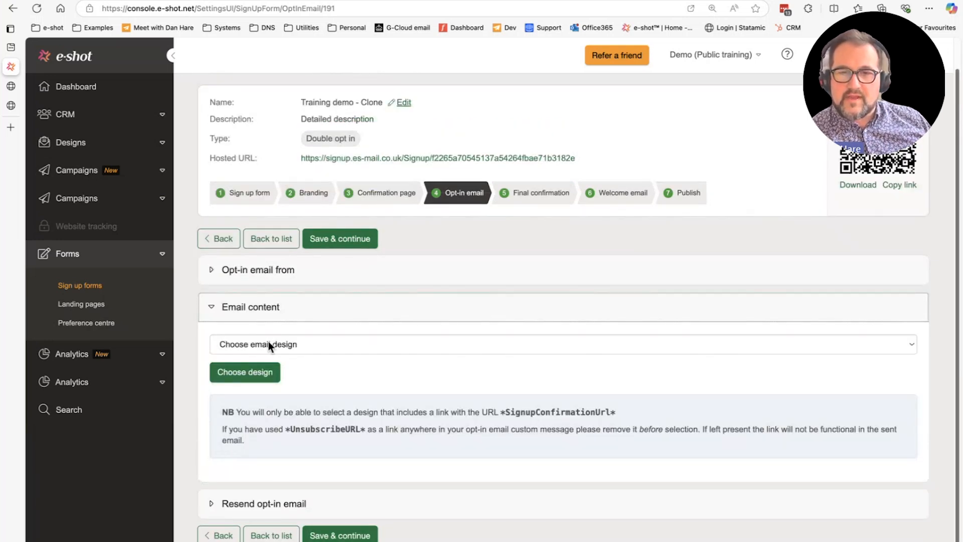
{"action": "left_click", "coordinate": [265, 341]}
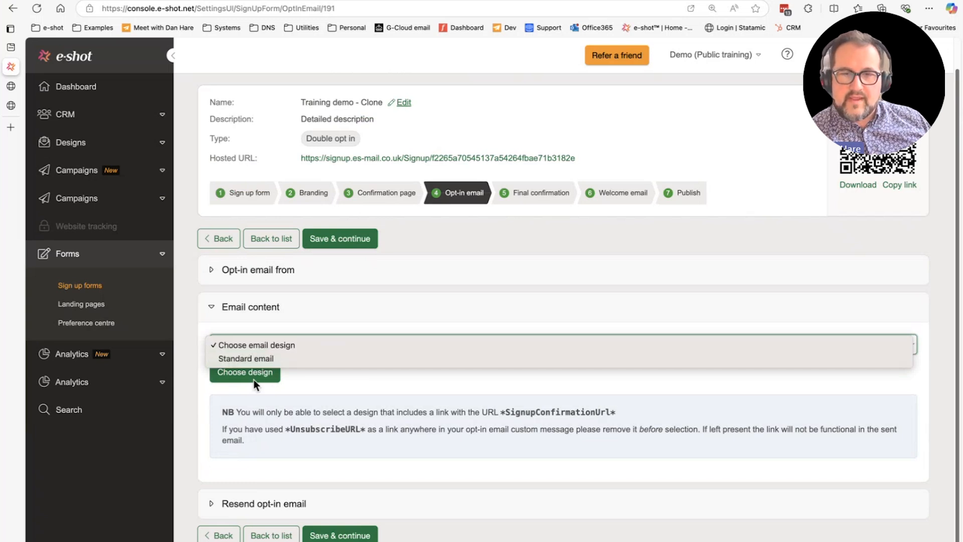
{"action": "left_click", "coordinate": [248, 372]}
{"action": "left_click", "coordinate": [248, 371]}
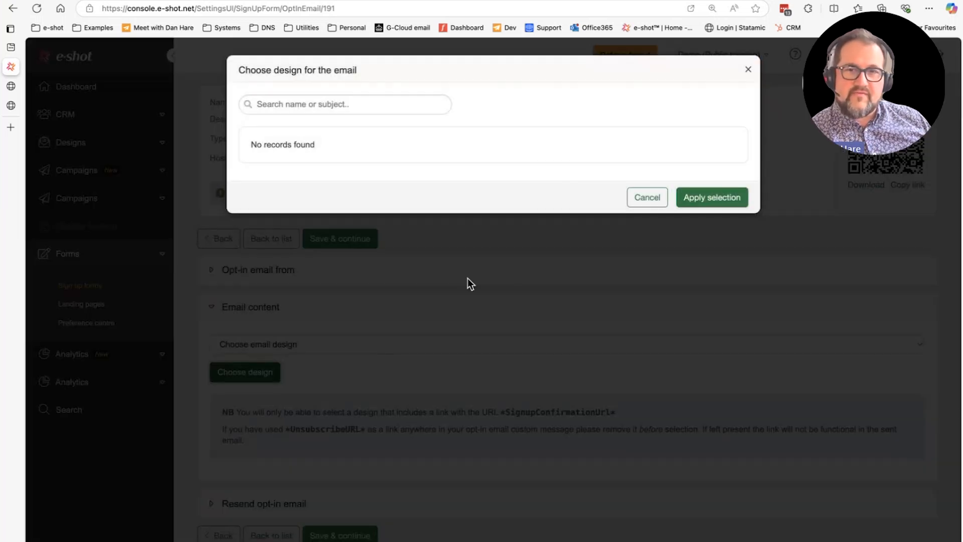
{"action": "left_click", "coordinate": [646, 199]}
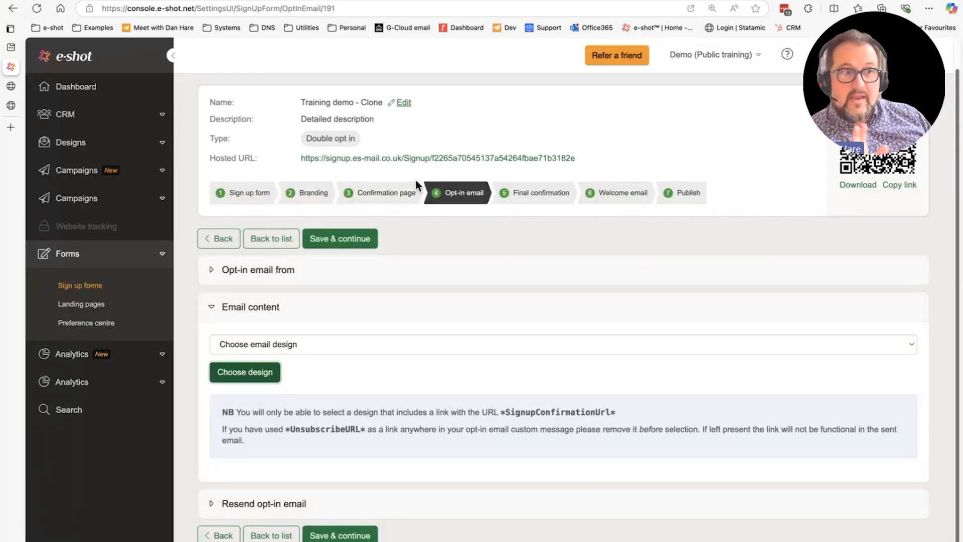
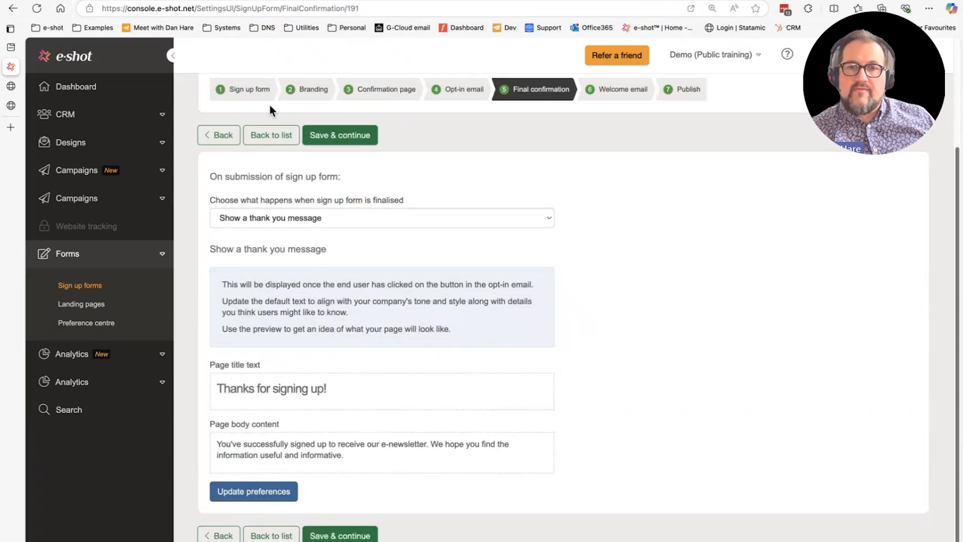
In the Sign up form stage, remove General Newsletter, Leisure and community, and Policy updates from the preferences visible to the user.
{"action": "left_click", "coordinate": [249, 96]}
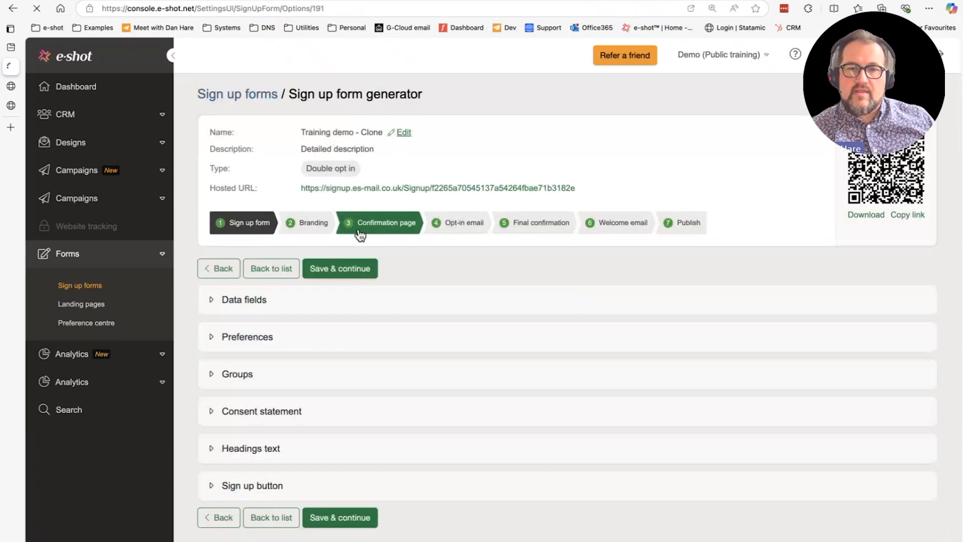
{"action": "left_click", "coordinate": [212, 340]}
{"action": "scroll", "coordinate": [321, 361], "scroll_direction": "down", "scroll_amount": 1}
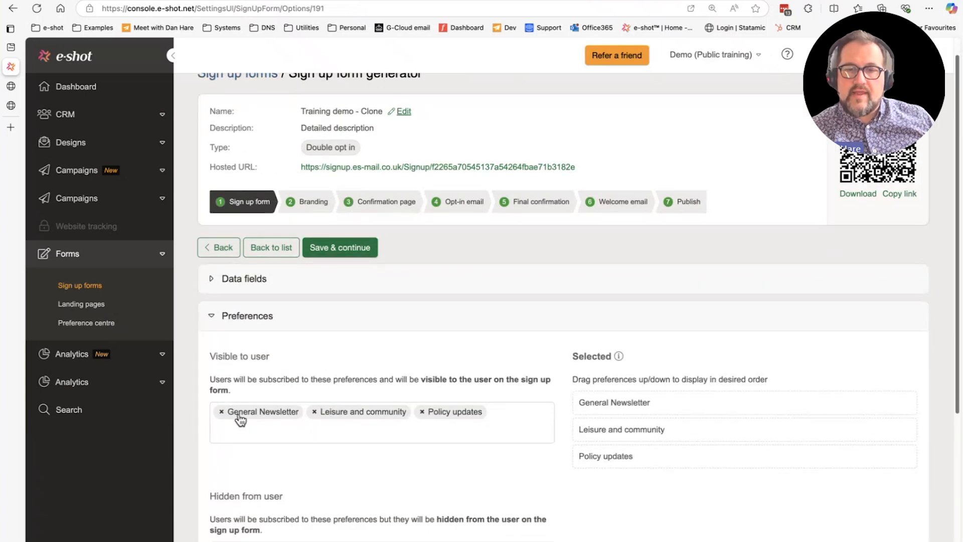
{"action": "left_click", "coordinate": [221, 411]}
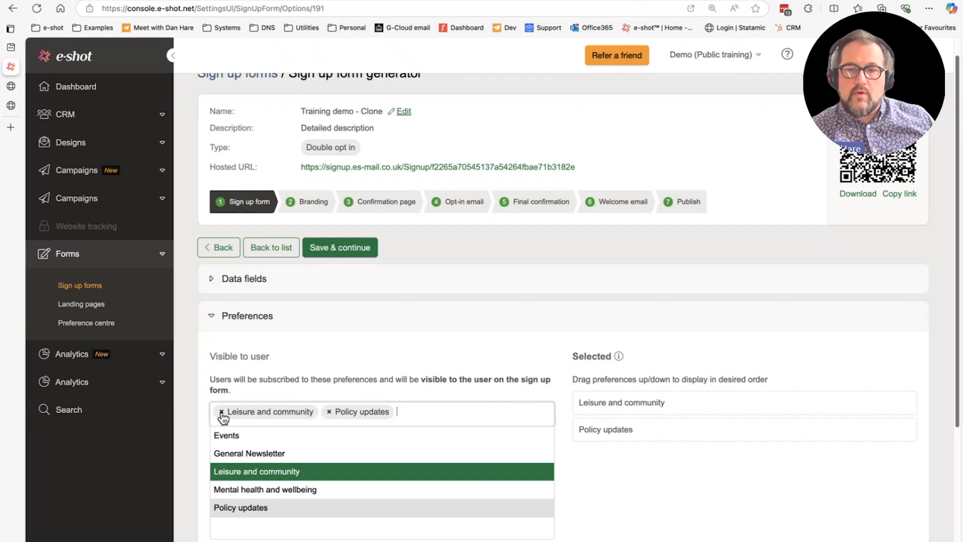
{"action": "left_click", "coordinate": [221, 411]}
{"action": "left_click", "coordinate": [221, 411]}
{"action": "scroll", "coordinate": [534, 462], "scroll_direction": "down", "scroll_amount": 1}
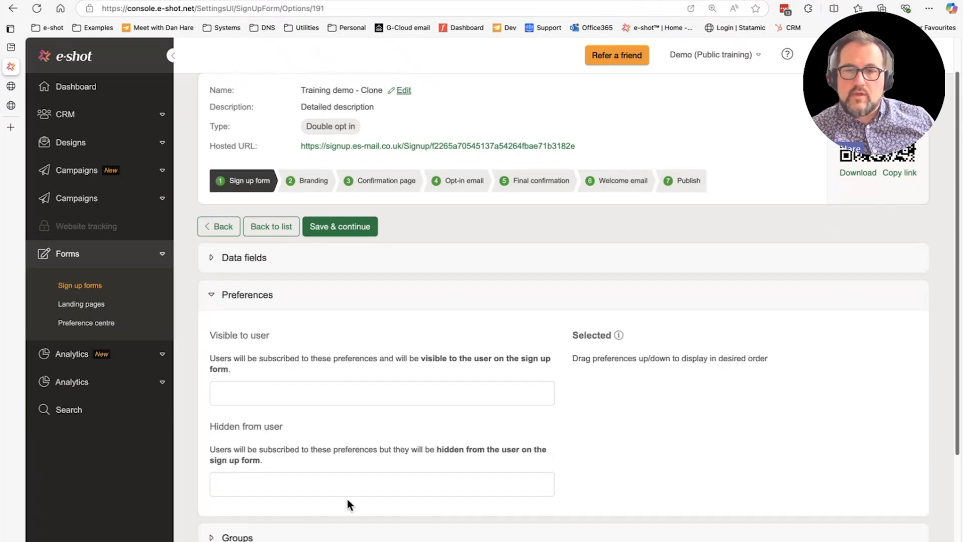
Add General Newsletter to the preferences hidden from the user, then show the available visible-to-user preferences and close the list.
{"action": "left_click", "coordinate": [342, 490]}
{"action": "left_click", "coordinate": [255, 416]}
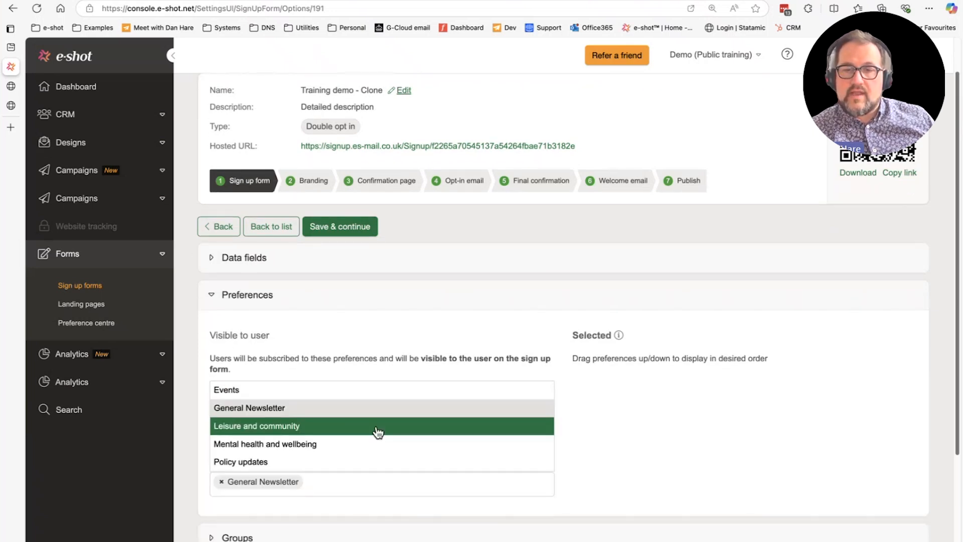
{"action": "left_click", "coordinate": [617, 453]}
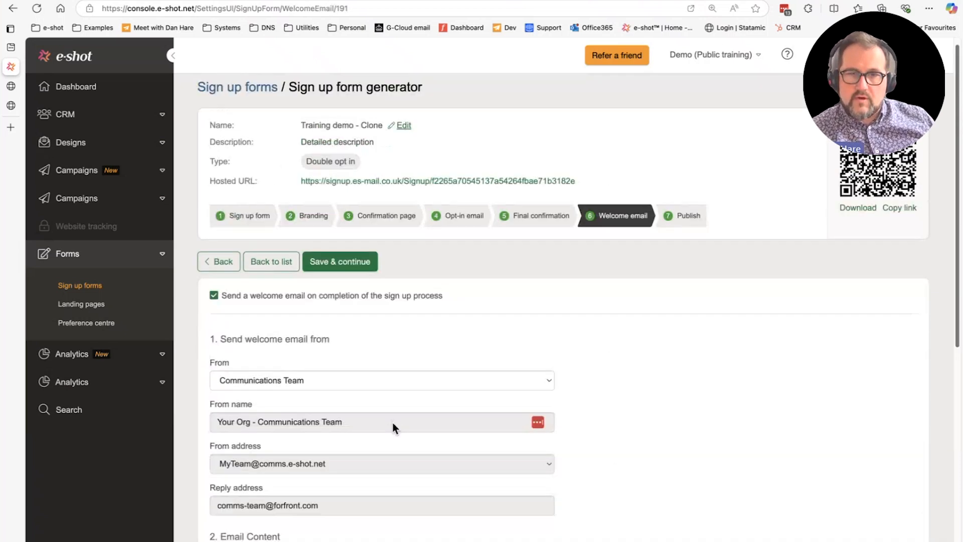
Review the Welcome email stage's sender and content settings and the Final confirmation stage's thank you message.
{"action": "scroll", "coordinate": [392, 423], "scroll_direction": "down", "scroll_amount": 3}
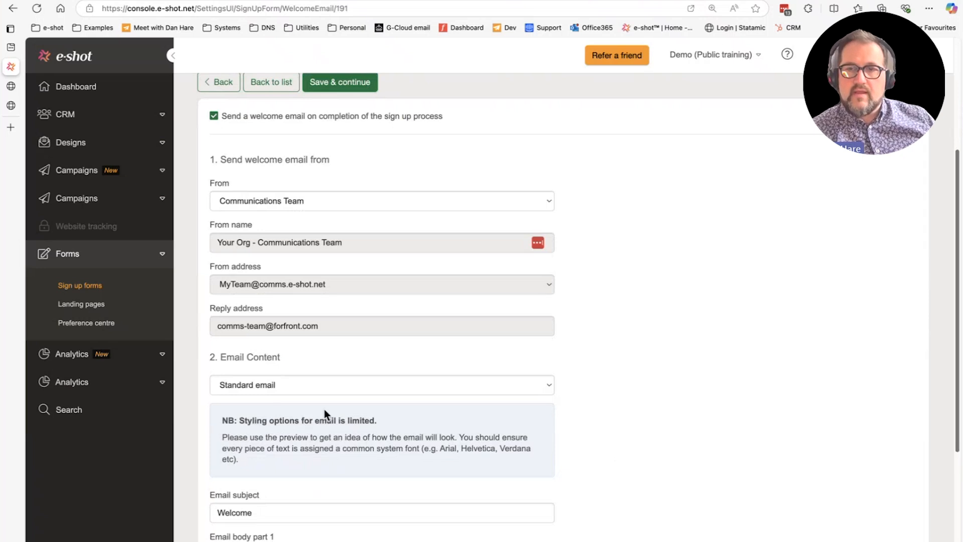
{"action": "scroll", "coordinate": [417, 291], "scroll_direction": "up", "scroll_amount": 4}
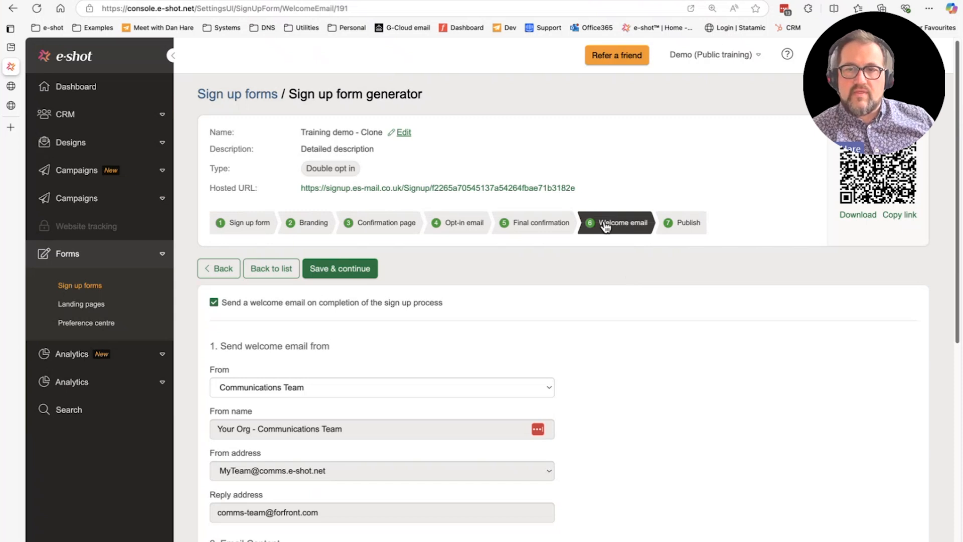
{"action": "left_click", "coordinate": [536, 225]}
{"action": "scroll", "coordinate": [481, 319], "scroll_direction": "down", "scroll_amount": 3}
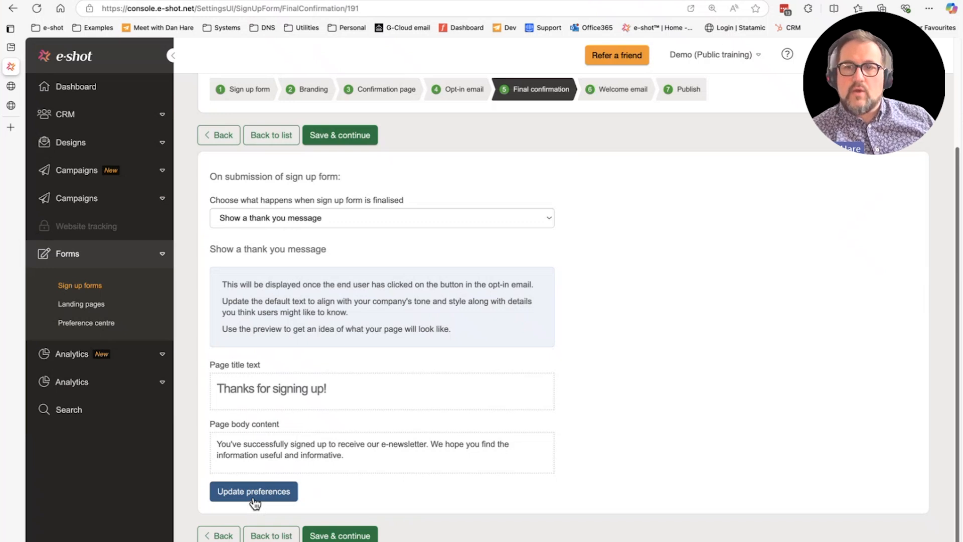
{"action": "scroll", "coordinate": [611, 224], "scroll_direction": "up", "scroll_amount": 1}
{"action": "left_click", "coordinate": [620, 146]}
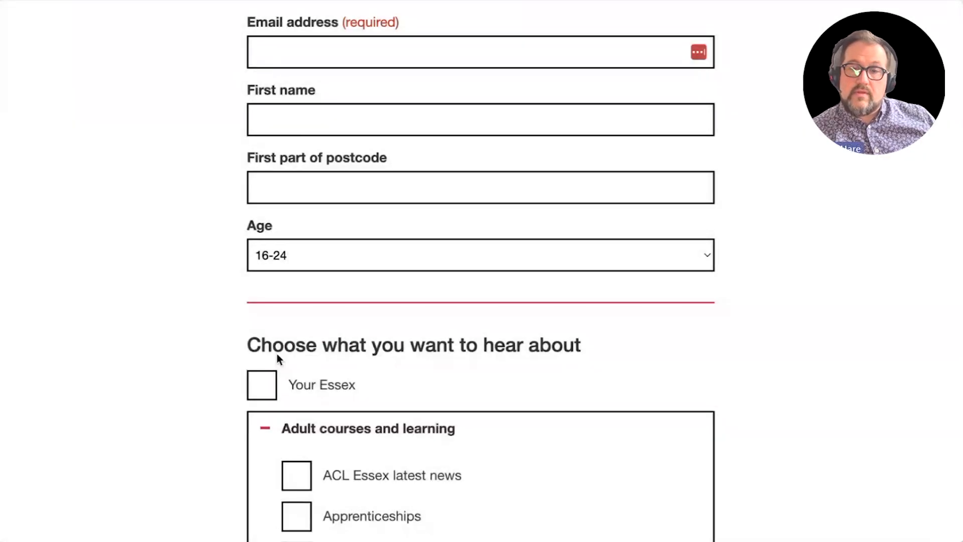
Look through the Essex sign up form example, from its contact fields down to the grouped preference categories.
{"action": "scroll", "coordinate": [275, 359], "scroll_direction": "down", "scroll_amount": 4}
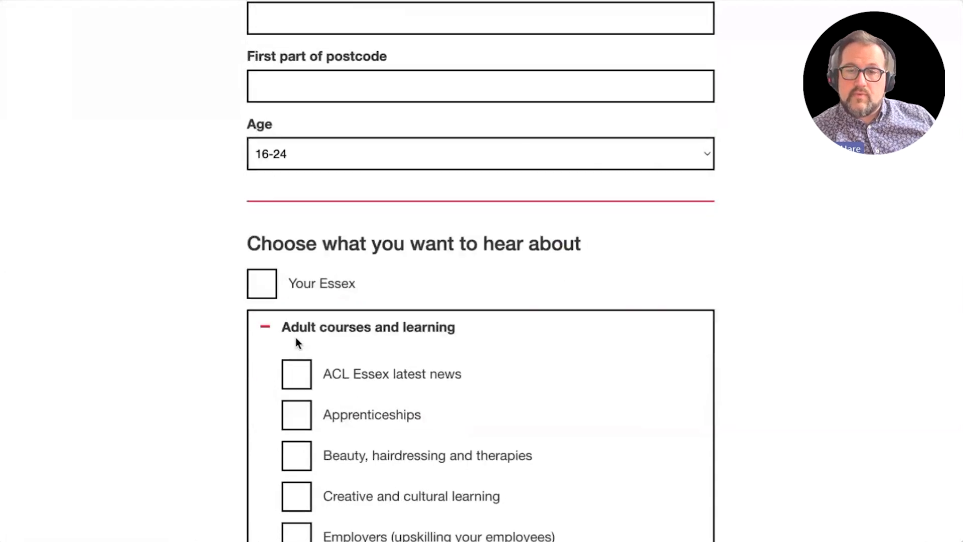
{"action": "scroll", "coordinate": [221, 355], "scroll_direction": "down", "scroll_amount": 10}
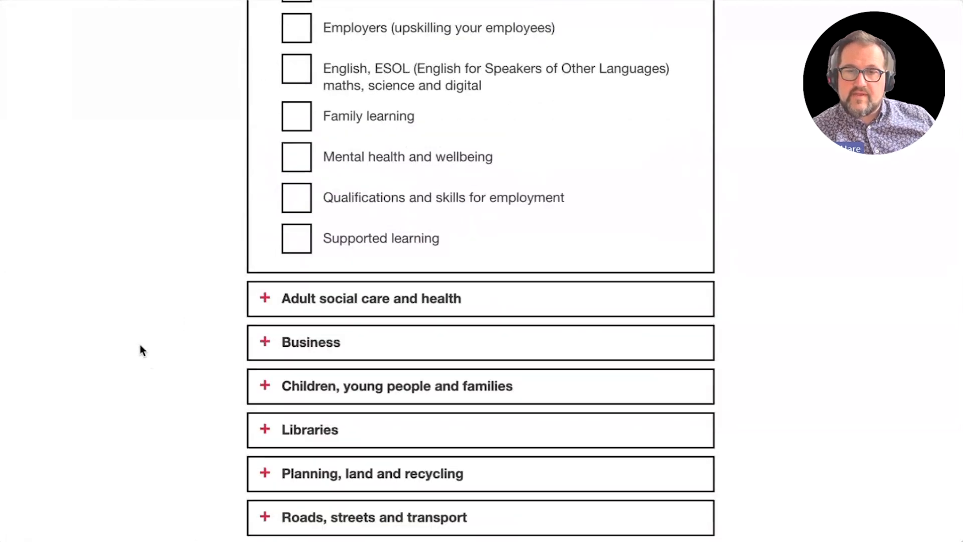
{"action": "scroll", "coordinate": [152, 342], "scroll_direction": "down", "scroll_amount": 1}
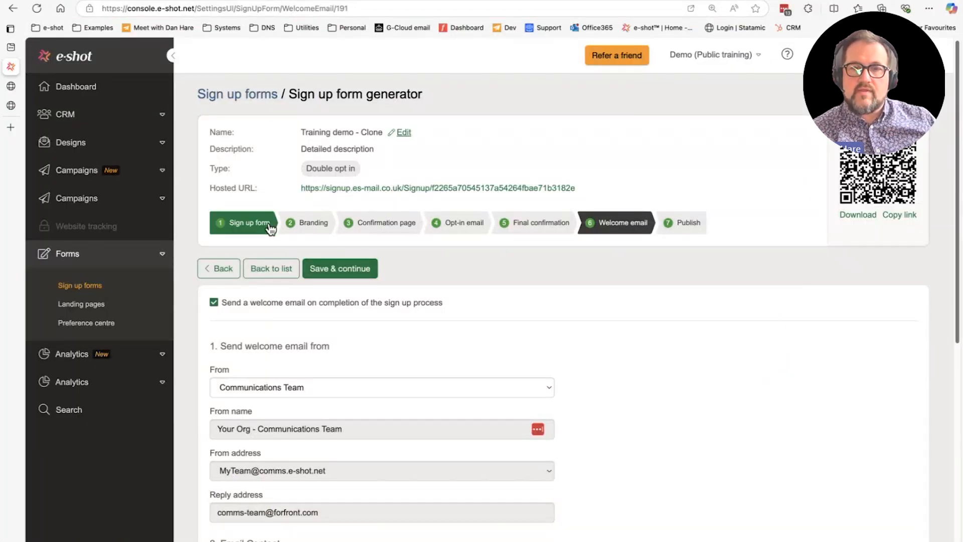
Return to the Sign up form stage and review the Groups section's visible and hidden group settings.
{"action": "left_click", "coordinate": [265, 229]}
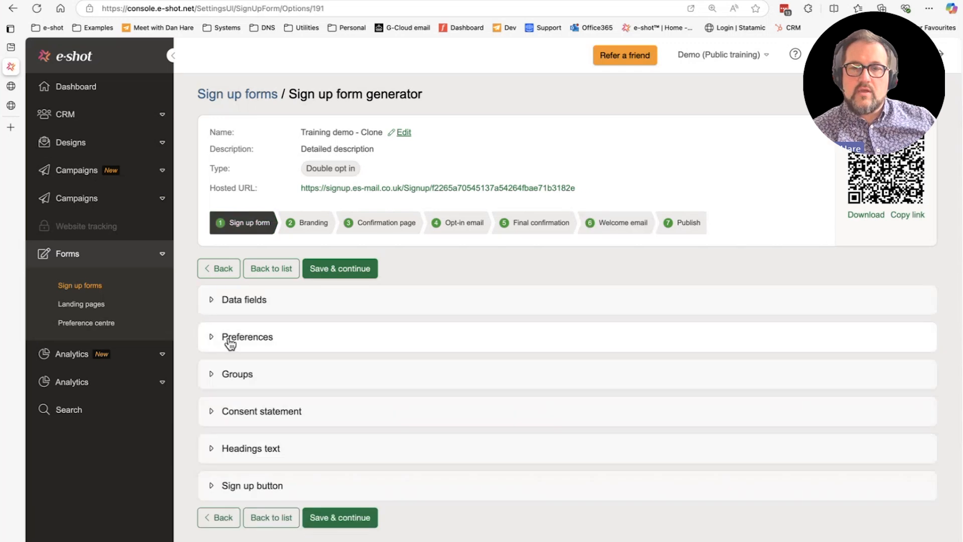
{"action": "left_click", "coordinate": [211, 375]}
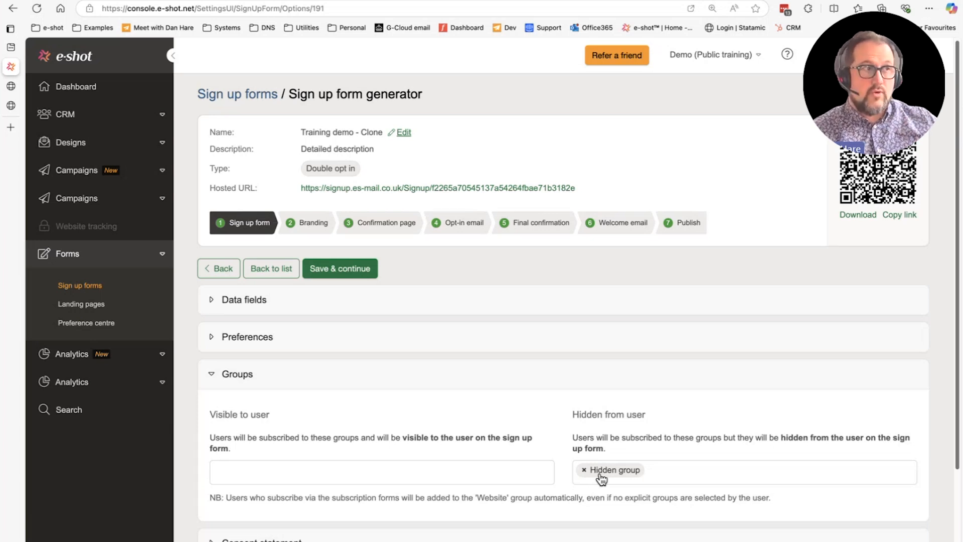
{"action": "left_click_drag", "start_coordinate": [602, 479], "coordinate": [601, 479]}
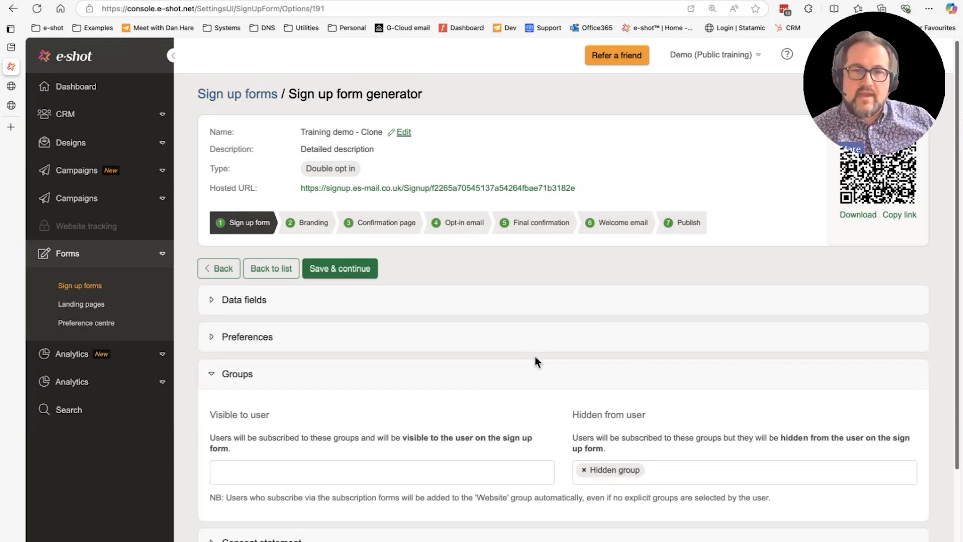
{"action": "scroll", "coordinate": [580, 369], "scroll_direction": "down", "scroll_amount": 1}
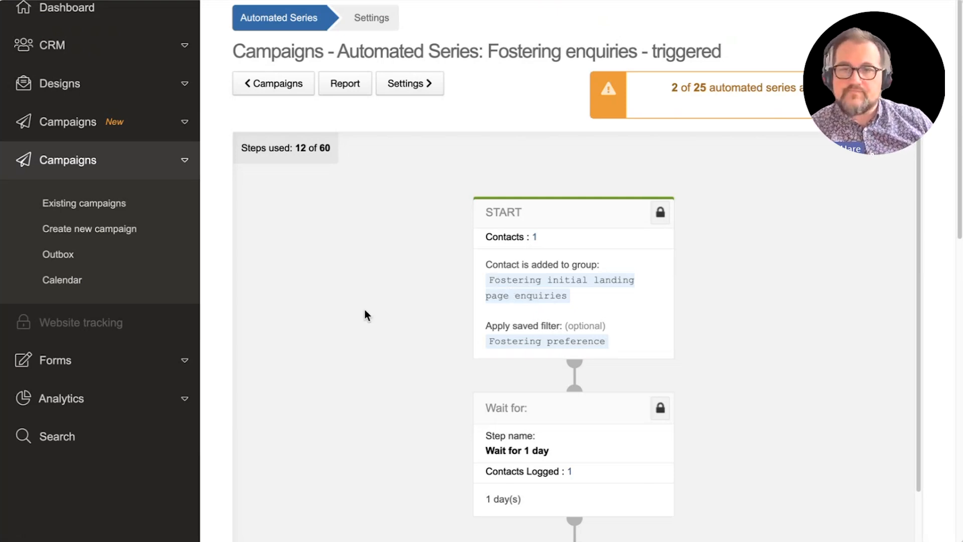
{"action": "key", "text": "Right"}
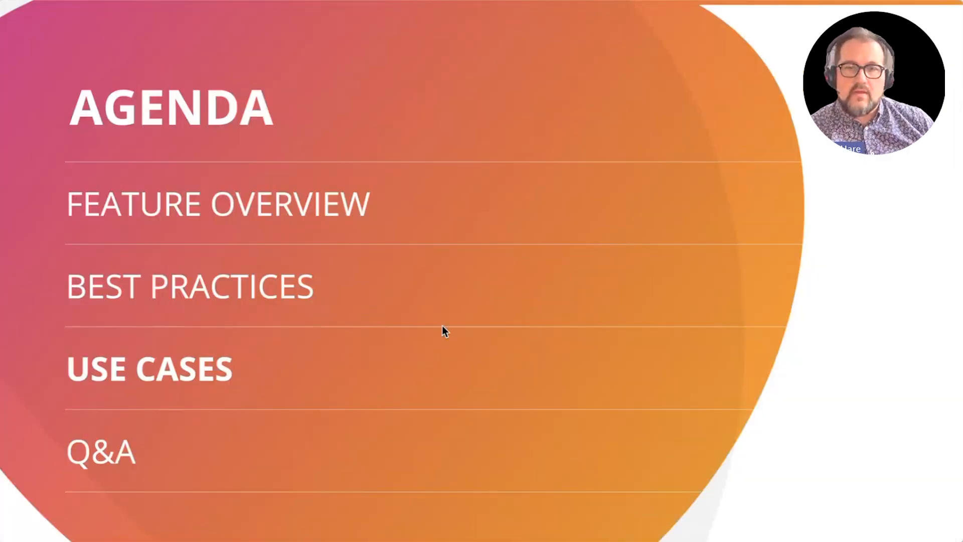
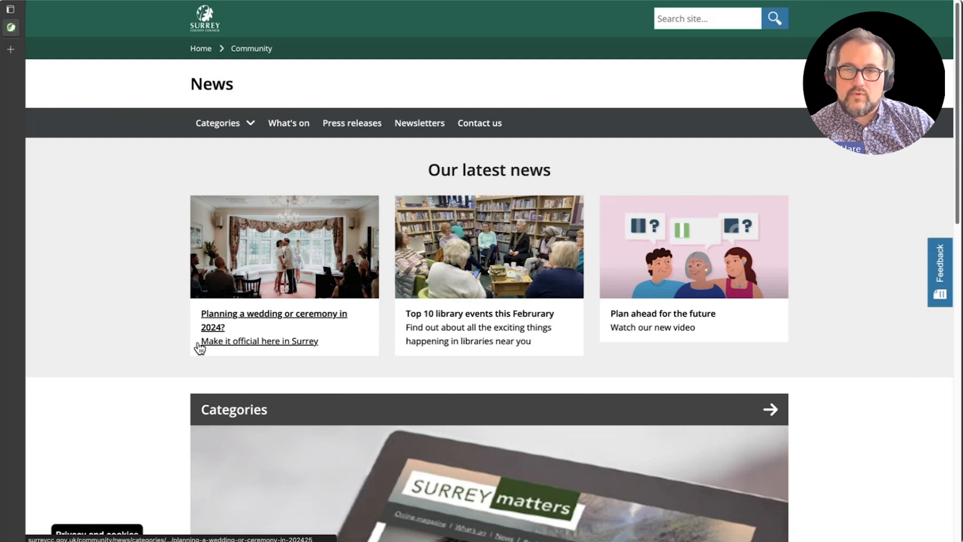
Look through the Surrey County Council news page and Brent Council's e-news sign up page as example use cases.
{"action": "scroll", "coordinate": [140, 410], "scroll_direction": "down", "scroll_amount": 1}
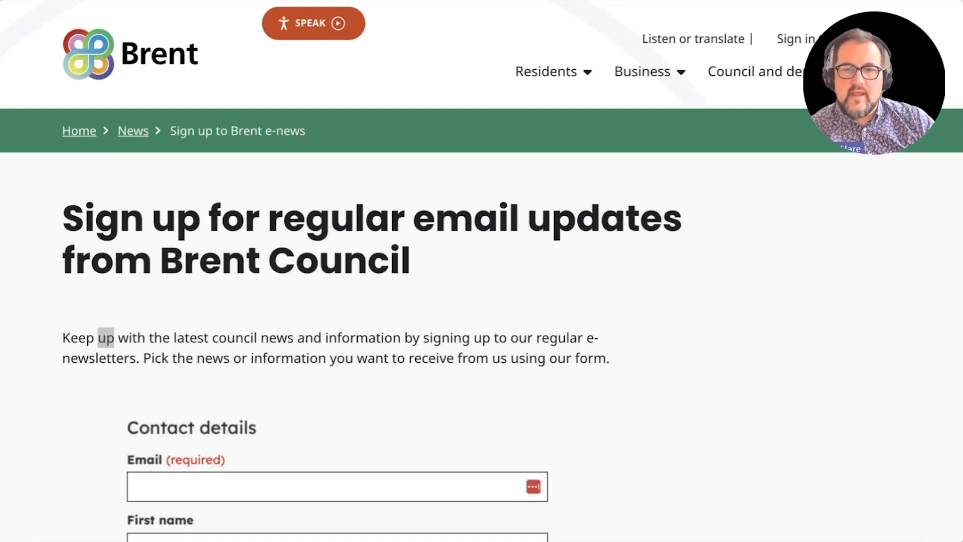
{"action": "scroll", "coordinate": [397, 271], "scroll_direction": "down", "scroll_amount": 8}
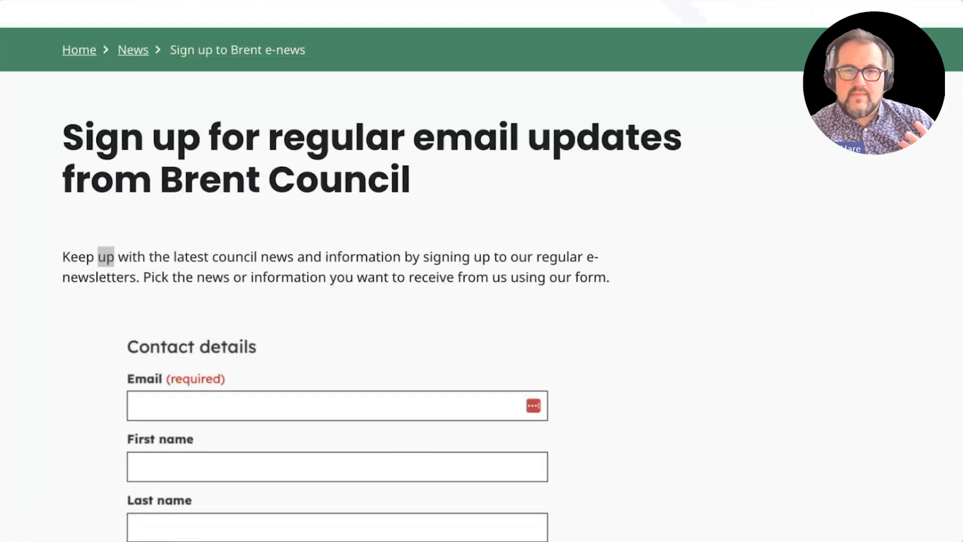
{"action": "scroll", "coordinate": [338, 271], "scroll_direction": "down", "scroll_amount": 9}
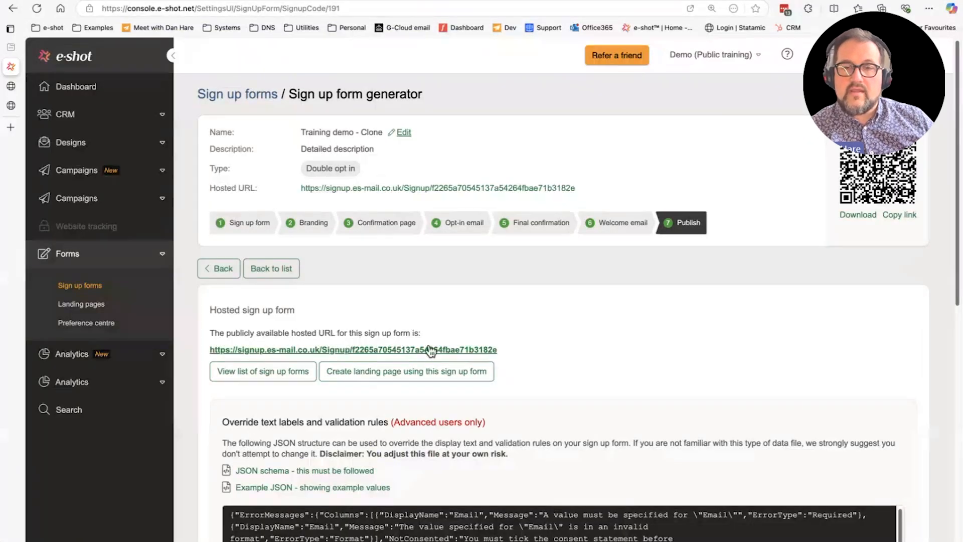
Review the Publish stage of the cloned form, from the hosted URL to the code for self-hosting.
{"action": "scroll", "coordinate": [303, 315], "scroll_direction": "down", "scroll_amount": 1}
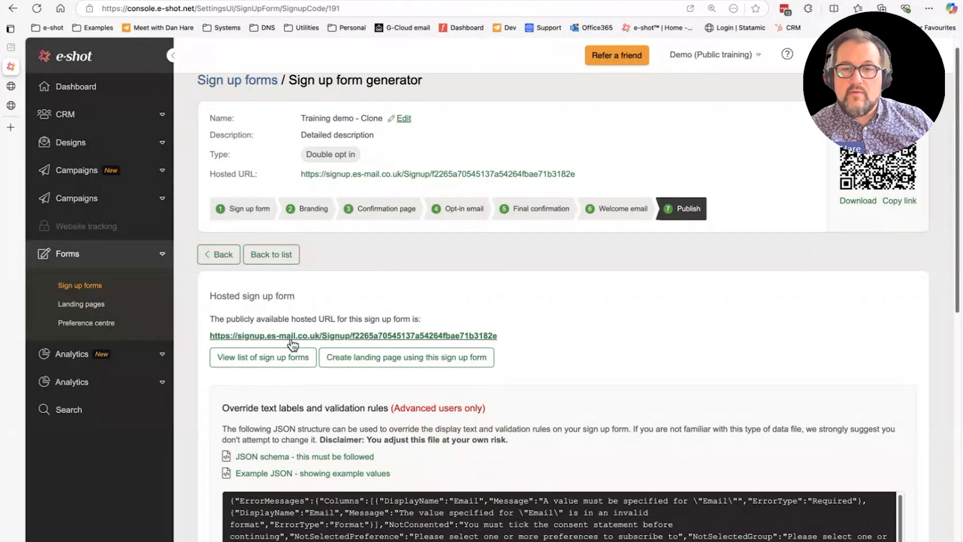
{"action": "scroll", "coordinate": [607, 332], "scroll_direction": "down", "scroll_amount": 10}
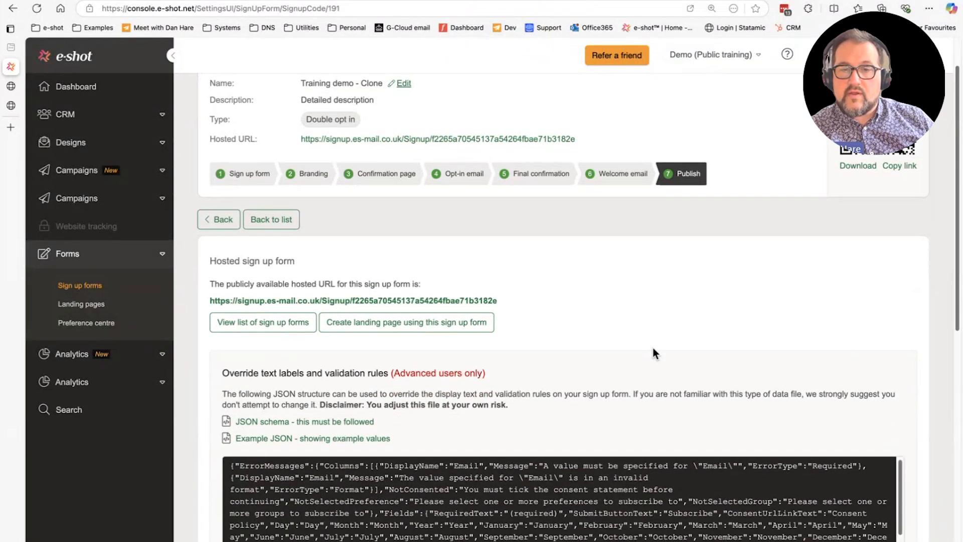
{"action": "scroll", "coordinate": [575, 347], "scroll_direction": "down", "scroll_amount": 6}
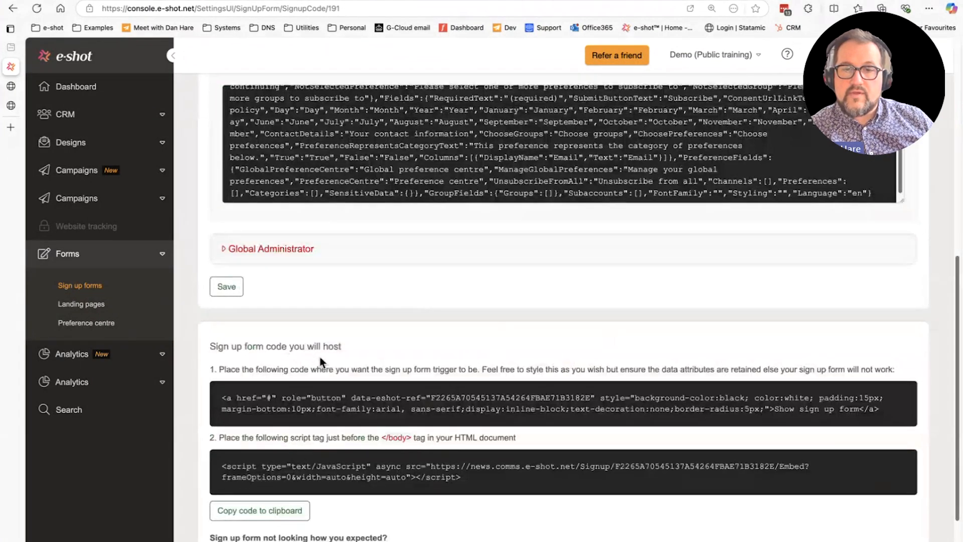
Select the full "Show sign up form" trigger code snippet and review it alongside the script tag instructions.
{"action": "double_click", "coordinate": [311, 408]}
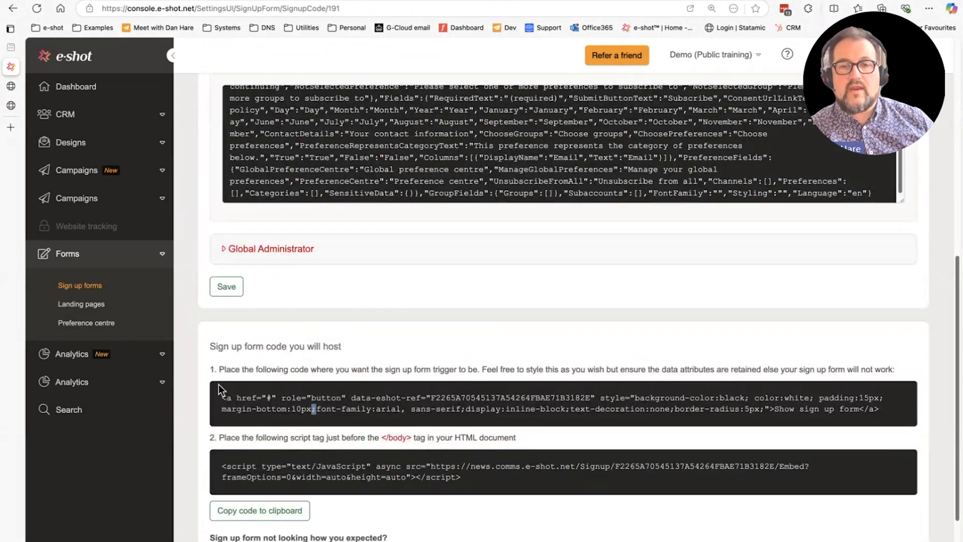
{"action": "left_click_drag", "start_coordinate": [221, 397], "coordinate": [882, 410]}
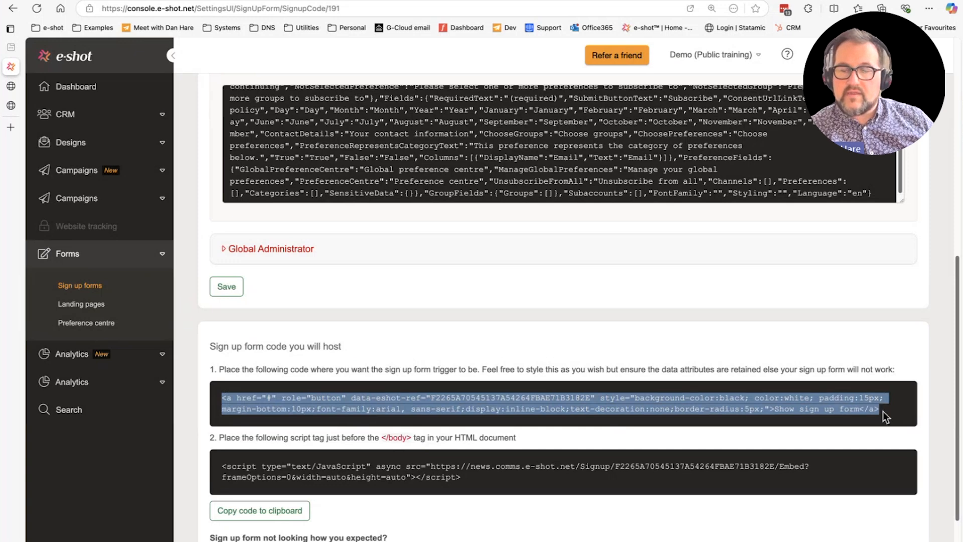
{"action": "scroll", "coordinate": [268, 407], "scroll_direction": "down", "scroll_amount": 2}
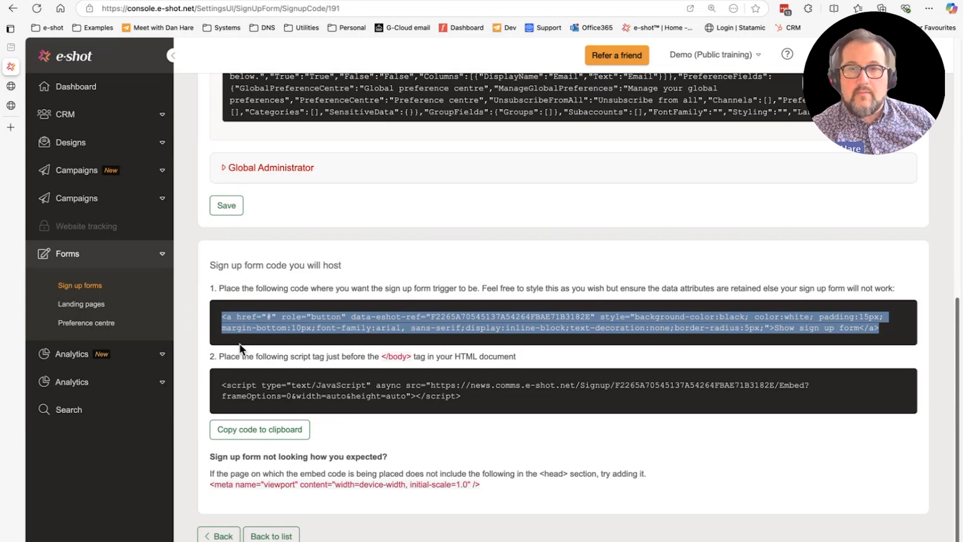
{"action": "left_click", "coordinate": [257, 333]}
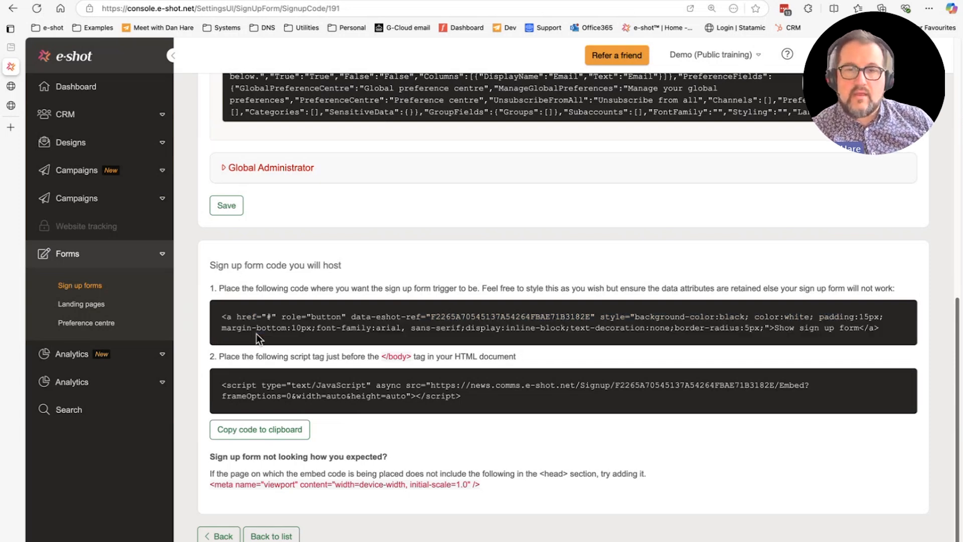
{"action": "left_click", "coordinate": [256, 333]}
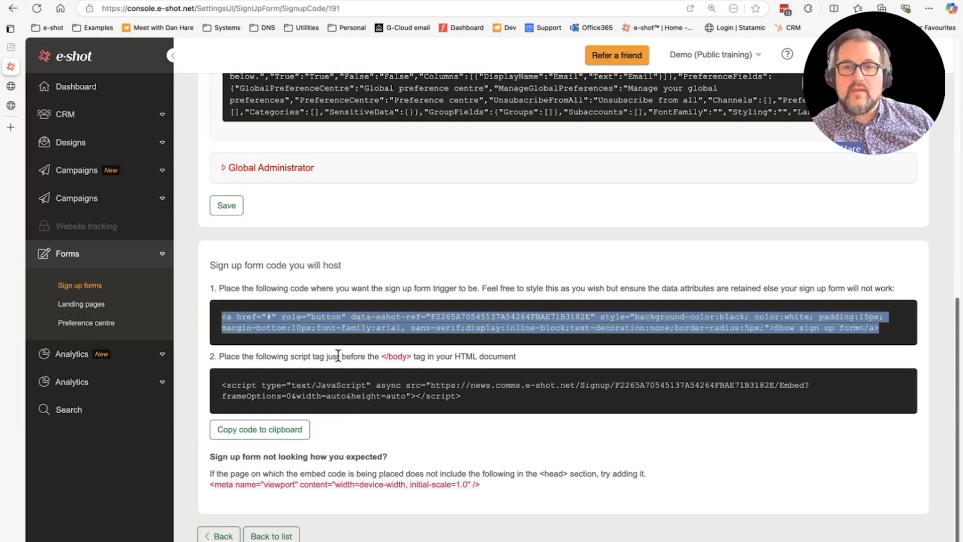
{"action": "scroll", "coordinate": [354, 270], "scroll_direction": "up", "scroll_amount": 10}
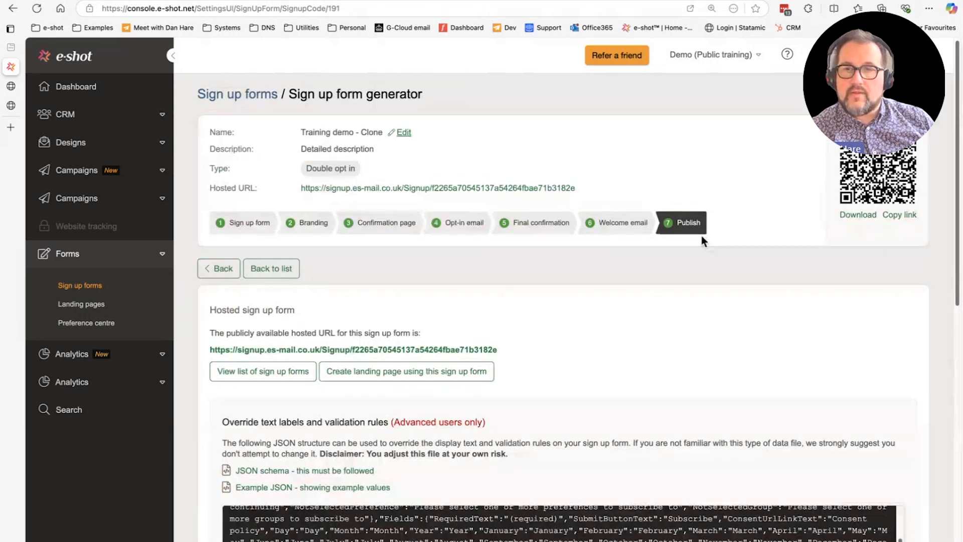
{"action": "scroll", "coordinate": [268, 327], "scroll_direction": "down", "scroll_amount": 10}
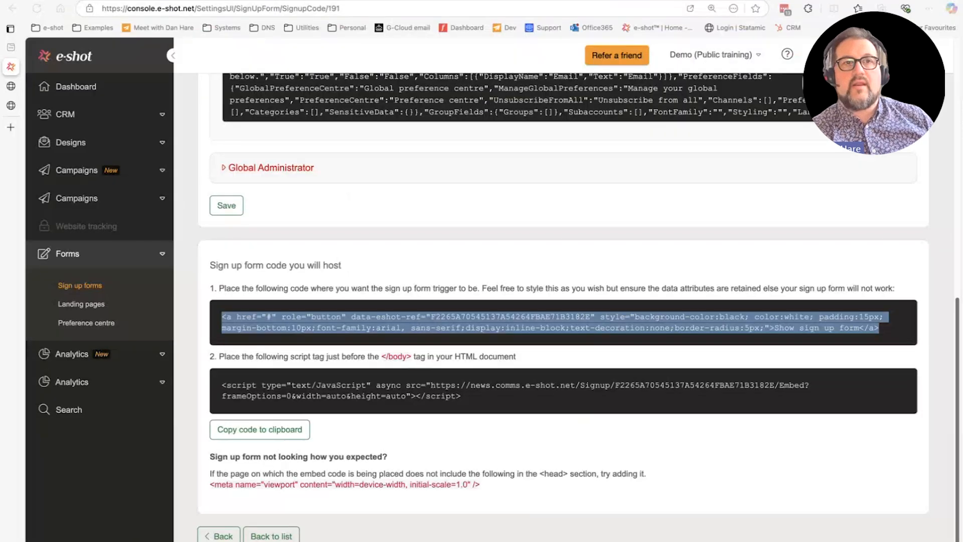
Open "Landing page for Main Sign up form on website" for editing and expand its Call to action section.
{"action": "left_click", "coordinate": [86, 304]}
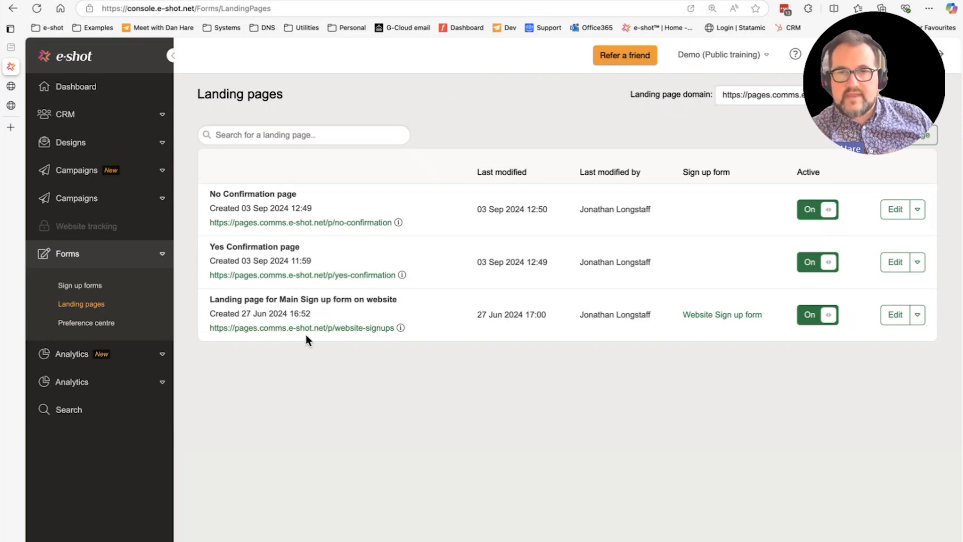
{"action": "left_click", "coordinate": [893, 316]}
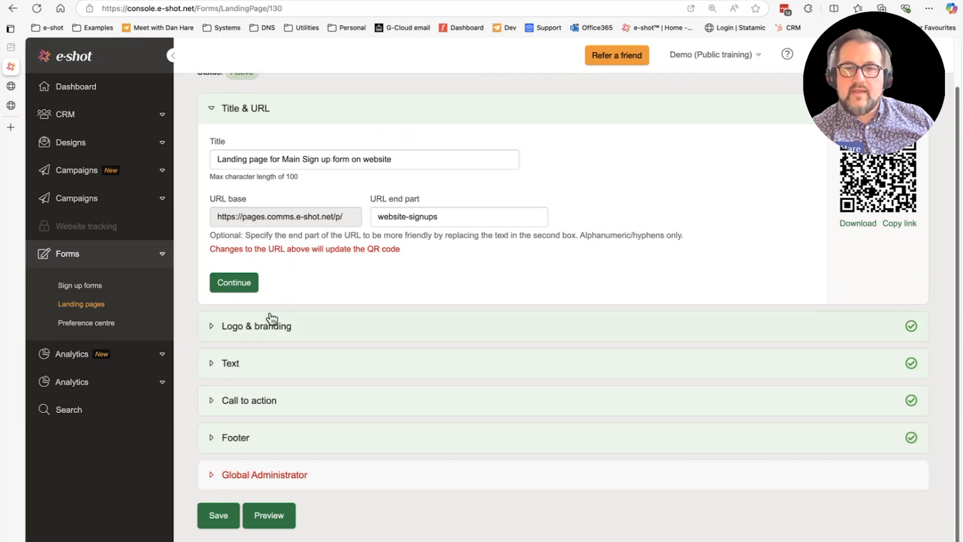
{"action": "left_click", "coordinate": [211, 404]}
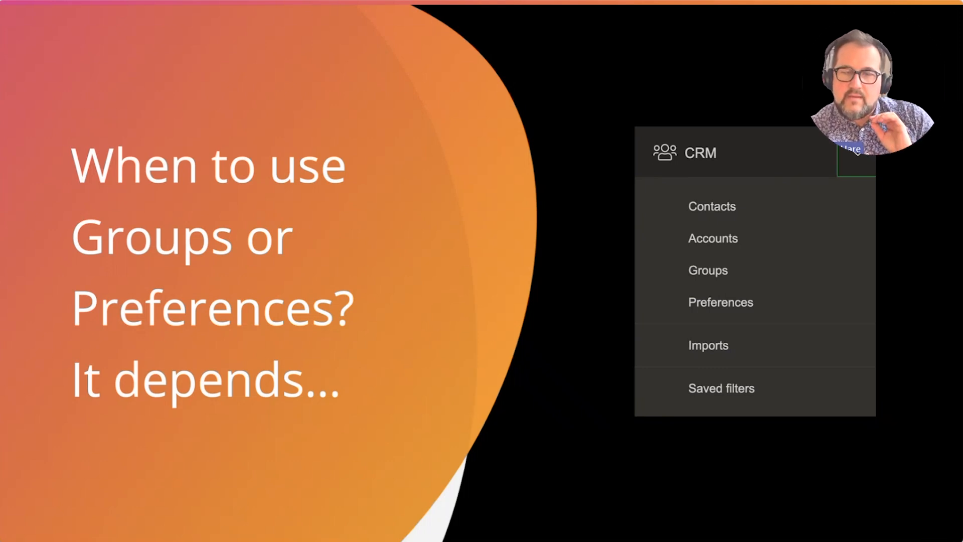
{"action": "key", "text": "Right"}
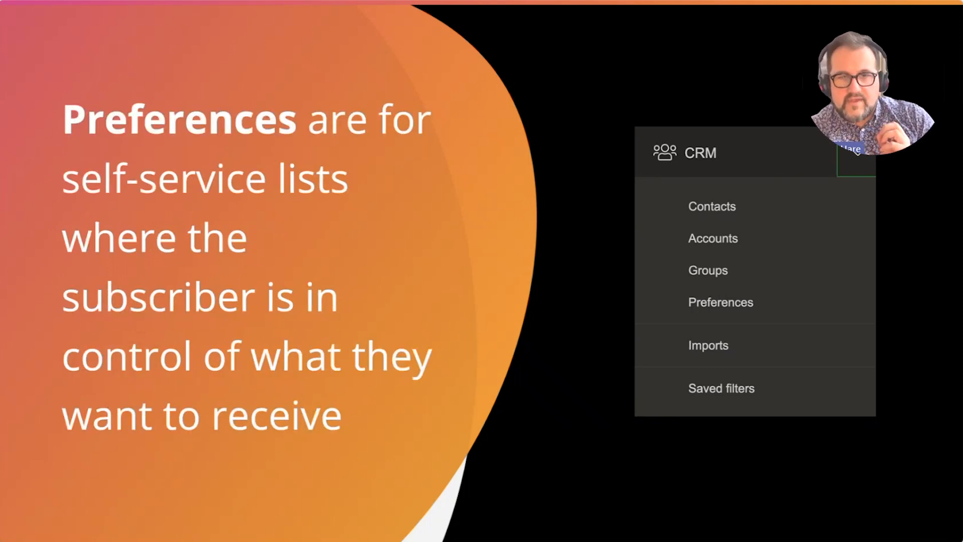